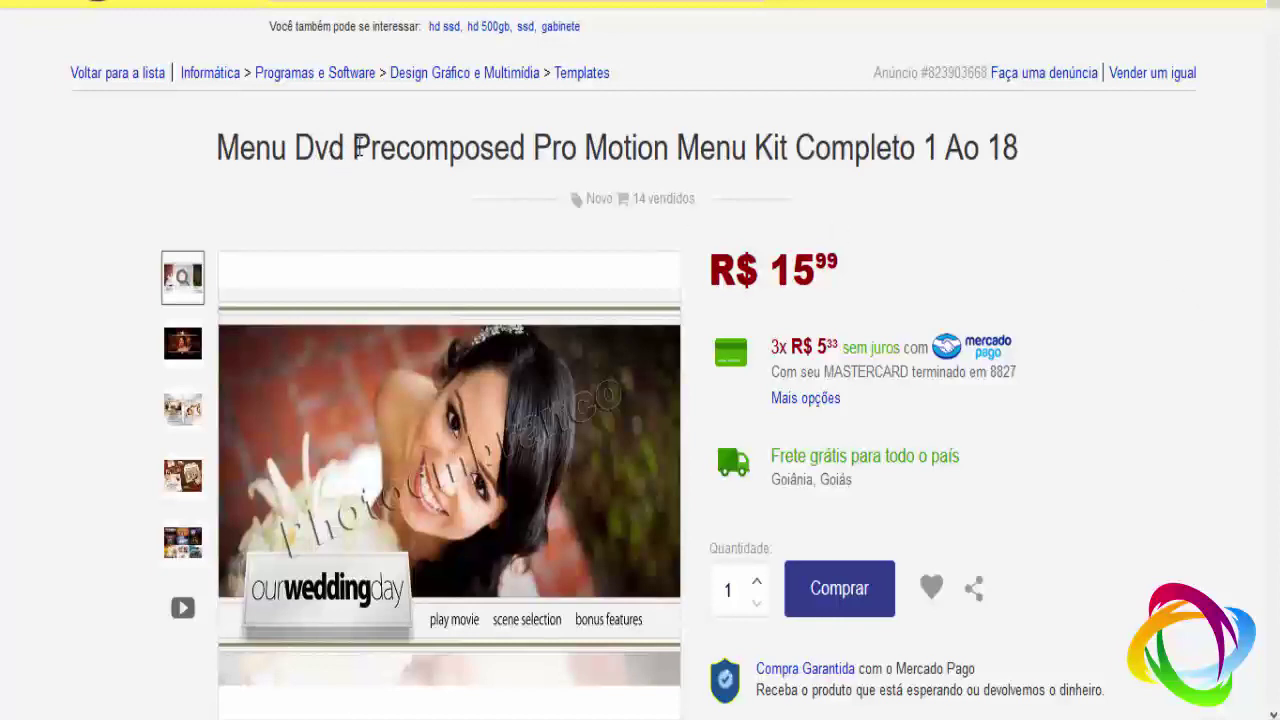
{"action": "left_click_drag", "start_coordinate": [353, 147], "coordinate": [1020, 147]}
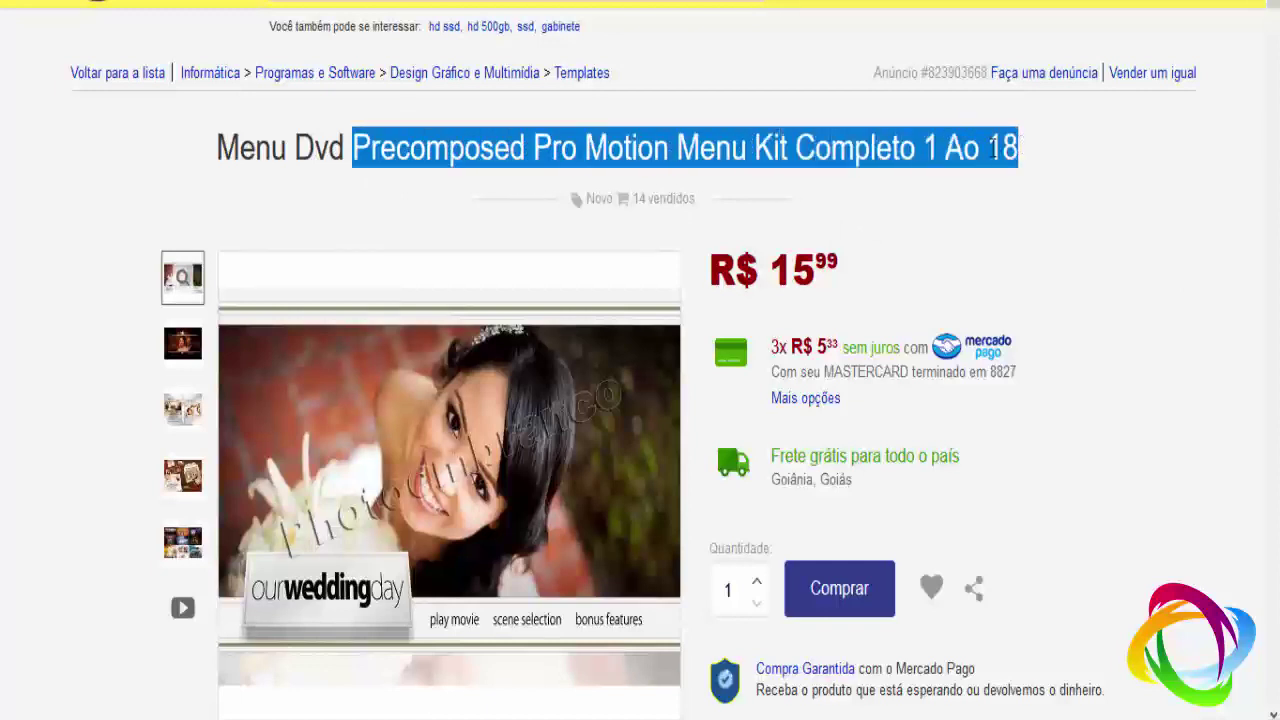
{"action": "left_click", "coordinate": [873, 150]}
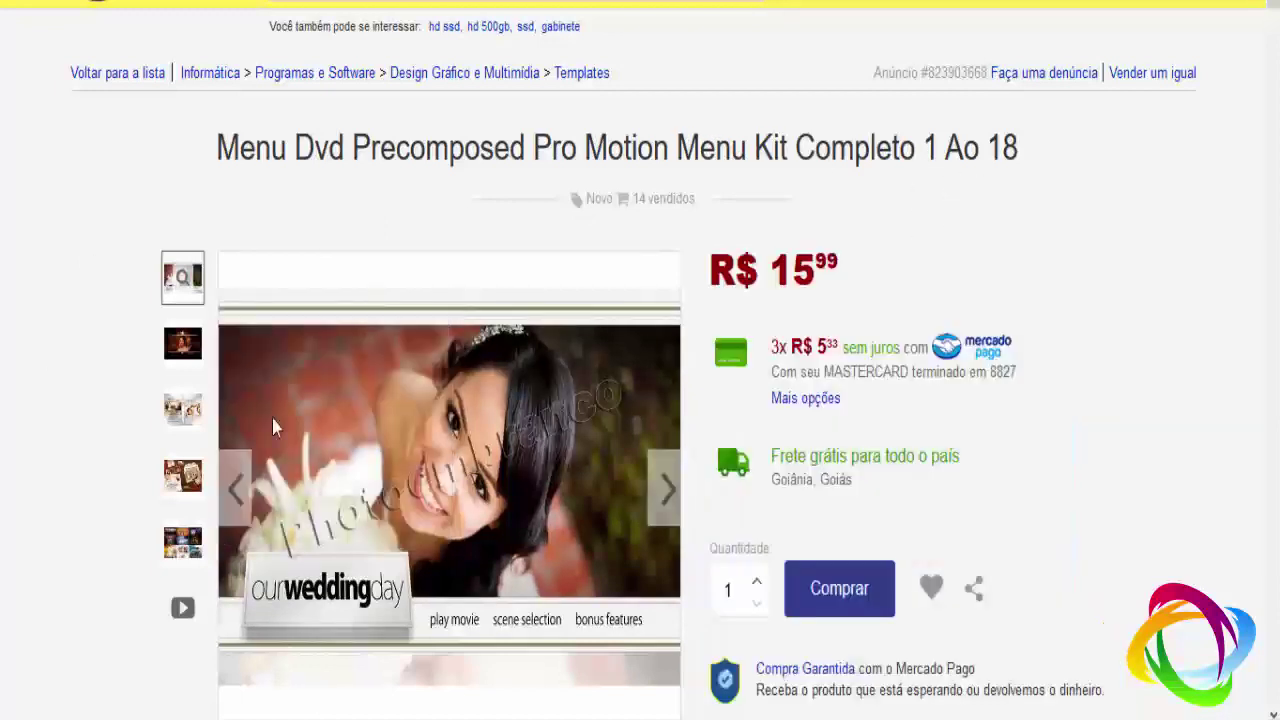
{"action": "mouse_move", "coordinate": [490, 438]}
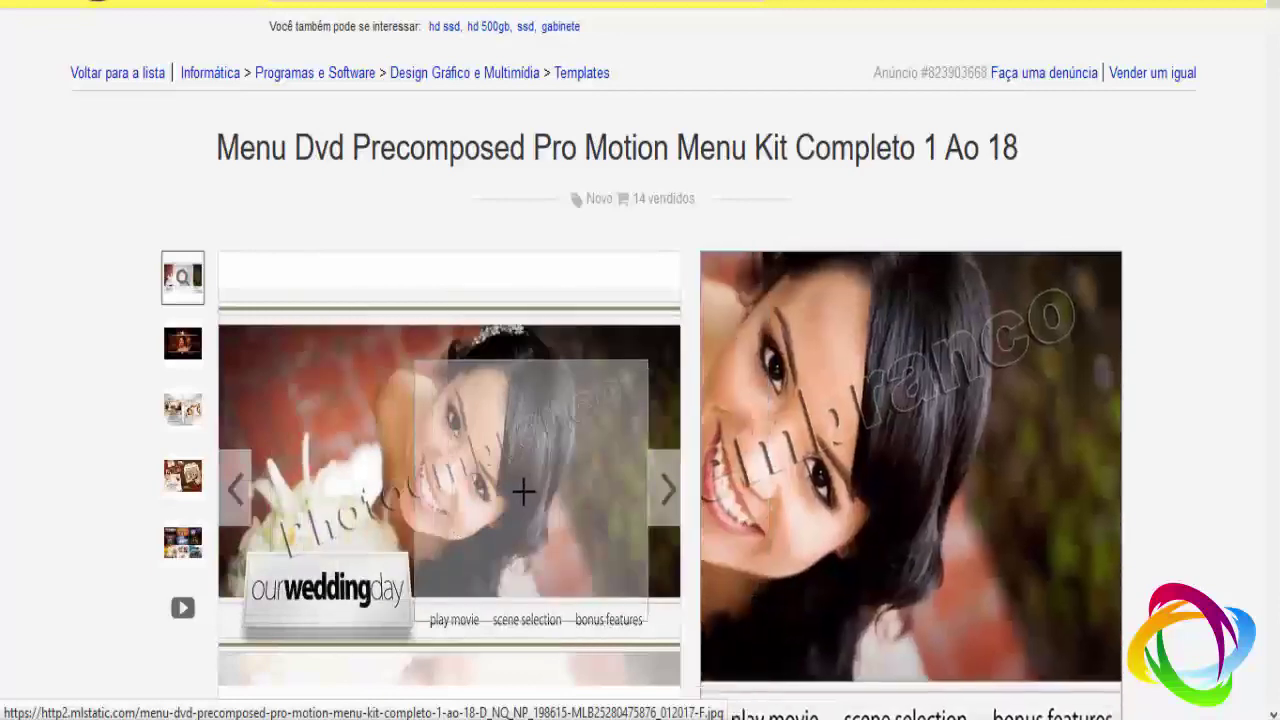
{"action": "left_click", "coordinate": [182, 409]}
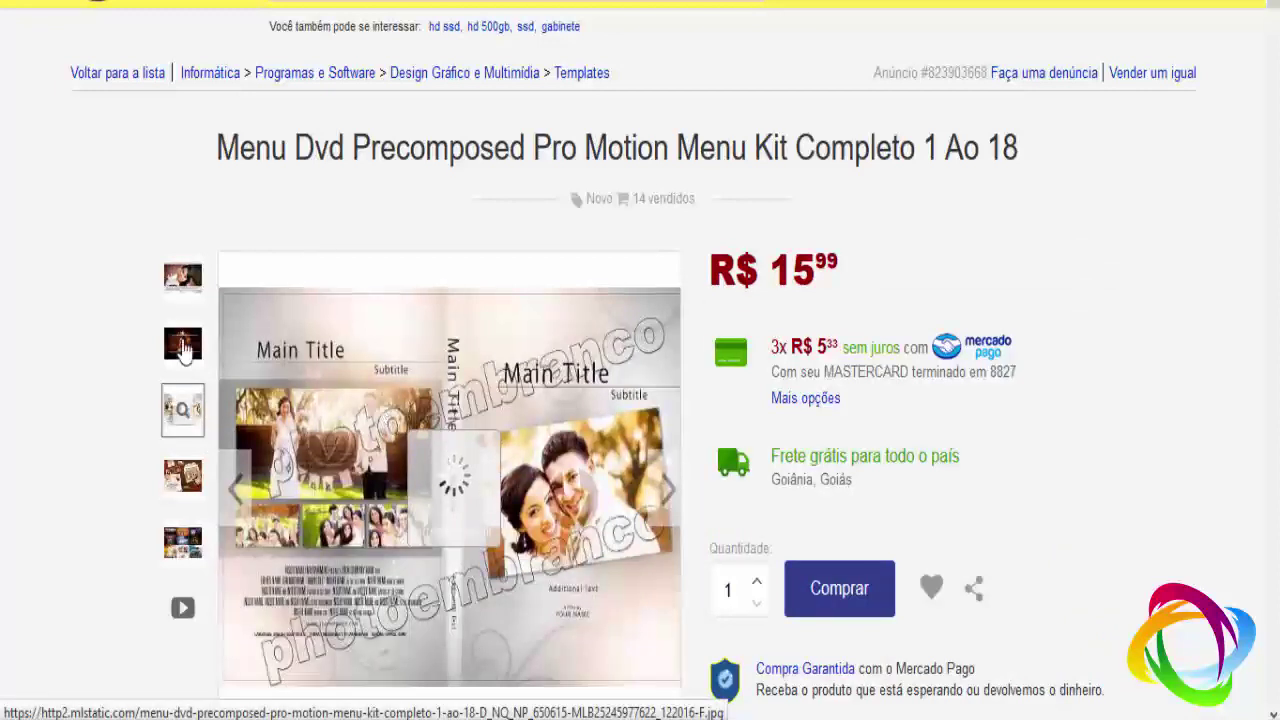
{"action": "left_click", "coordinate": [178, 277]}
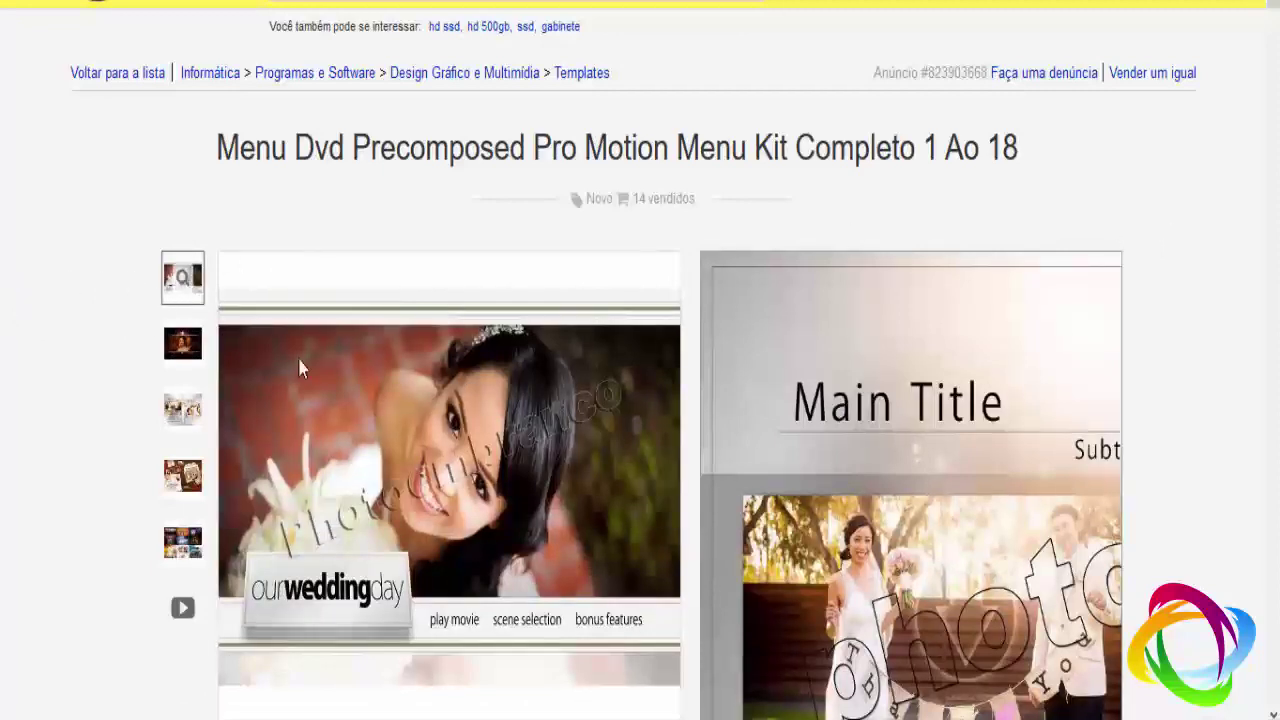
{"action": "scroll", "coordinate": [8, 316], "scroll_direction": "down", "scroll_amount": 3}
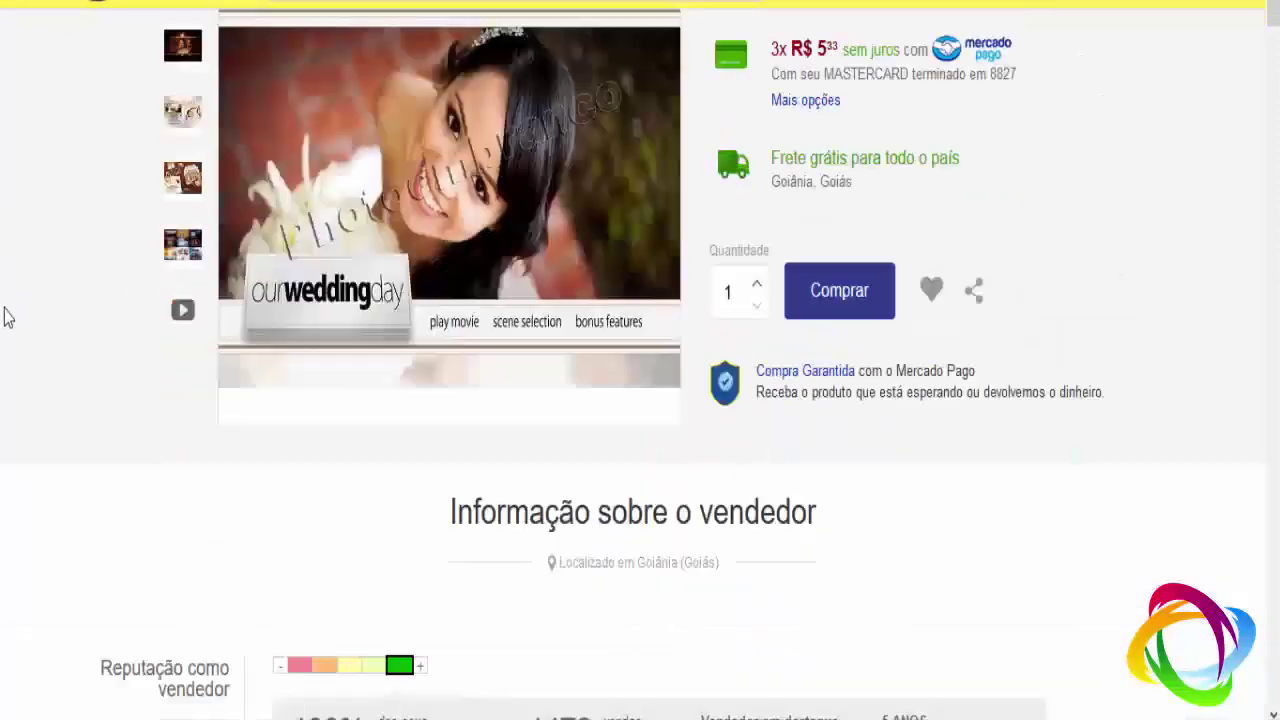
{"action": "scroll", "coordinate": [8, 316], "scroll_direction": "up", "scroll_amount": 3}
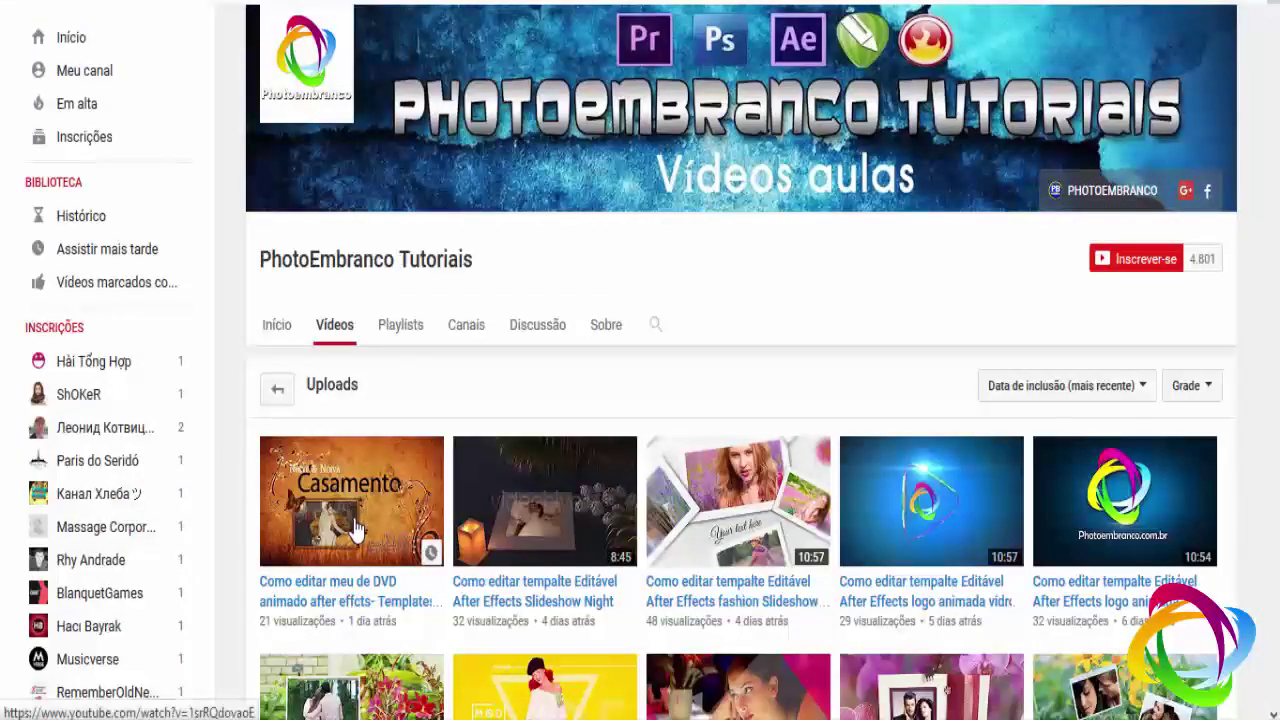
Step: Scroll through the PhotoEmbranco Tutoriais uploads grid of After Effects template tutorials
{"action": "scroll", "coordinate": [345, 500], "scroll_direction": "down", "scroll_amount": 2}
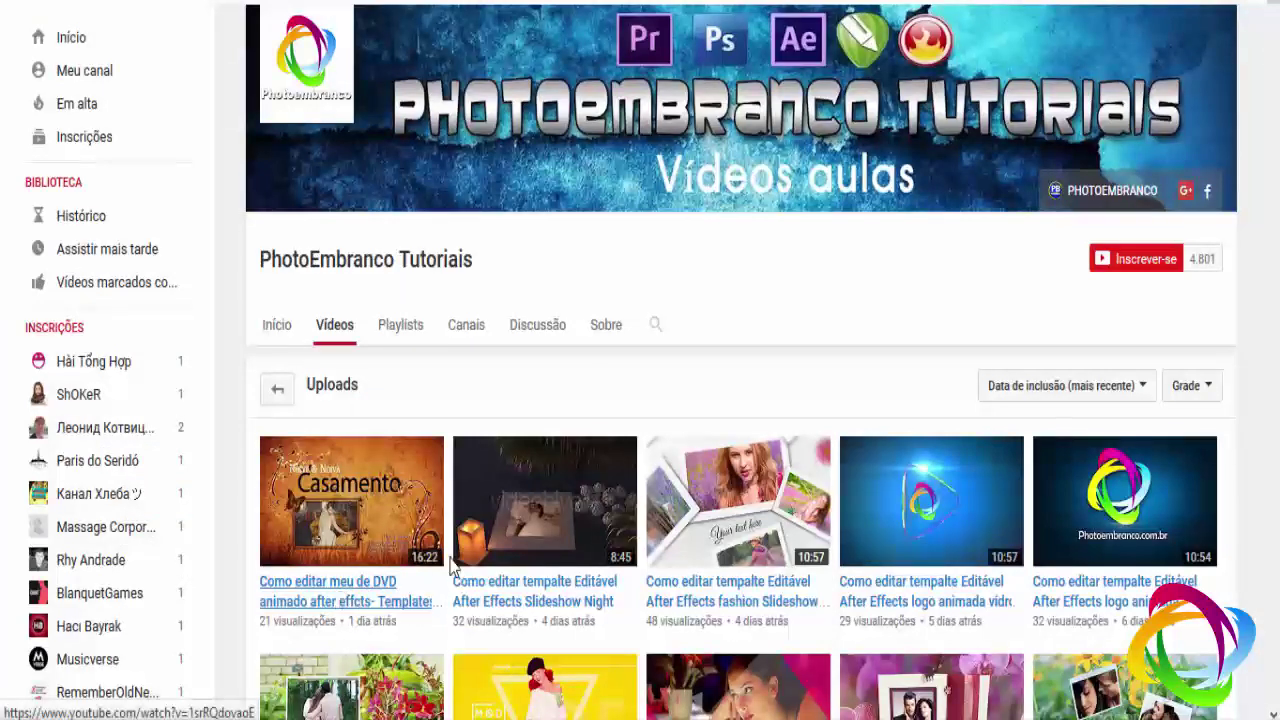
{"action": "scroll", "coordinate": [878, 470], "scroll_direction": "down", "scroll_amount": 1}
{"action": "scroll", "coordinate": [760, 468], "scroll_direction": "down", "scroll_amount": 2}
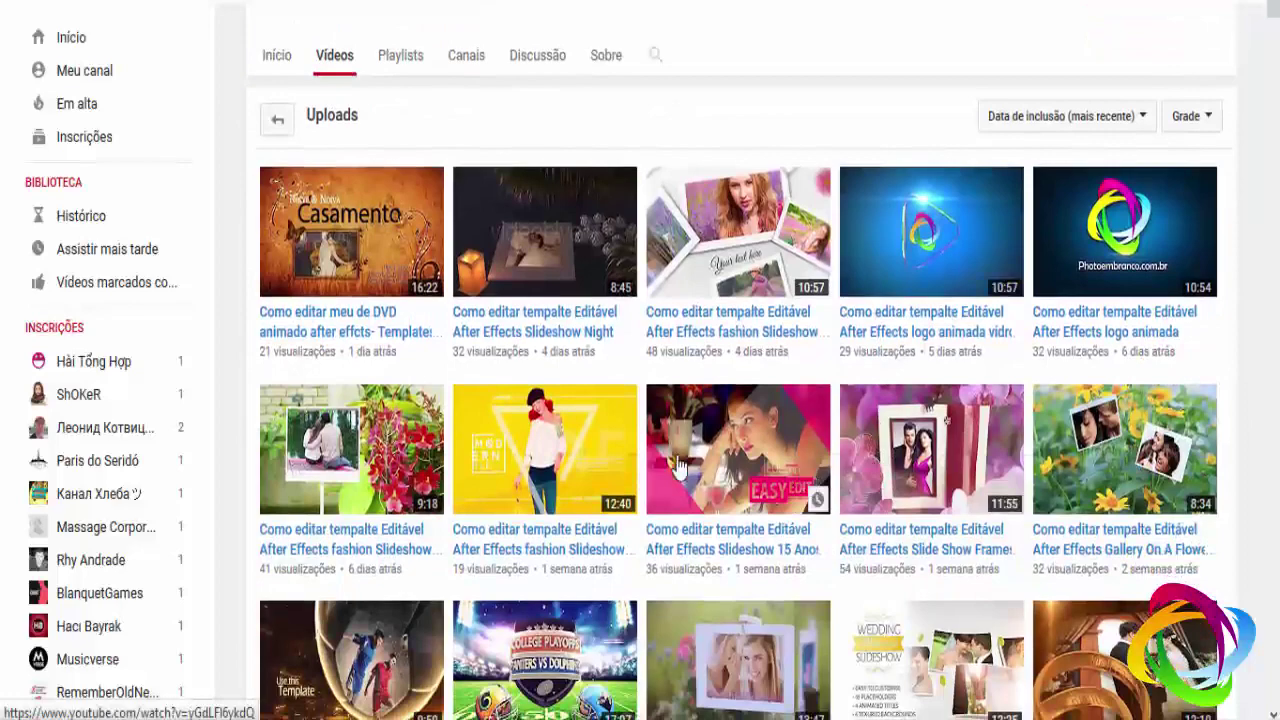
{"action": "scroll", "coordinate": [666, 467], "scroll_direction": "up", "scroll_amount": 3}
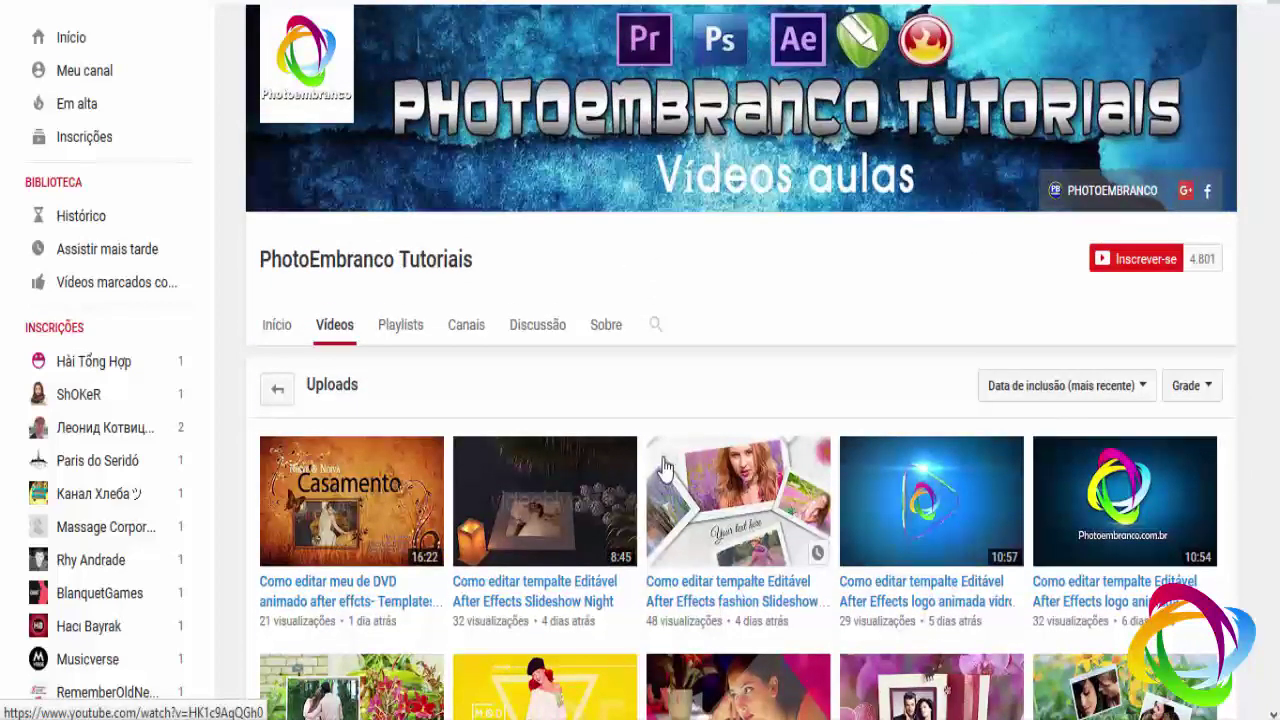
{"action": "scroll", "coordinate": [666, 467], "scroll_direction": "down", "scroll_amount": 3}
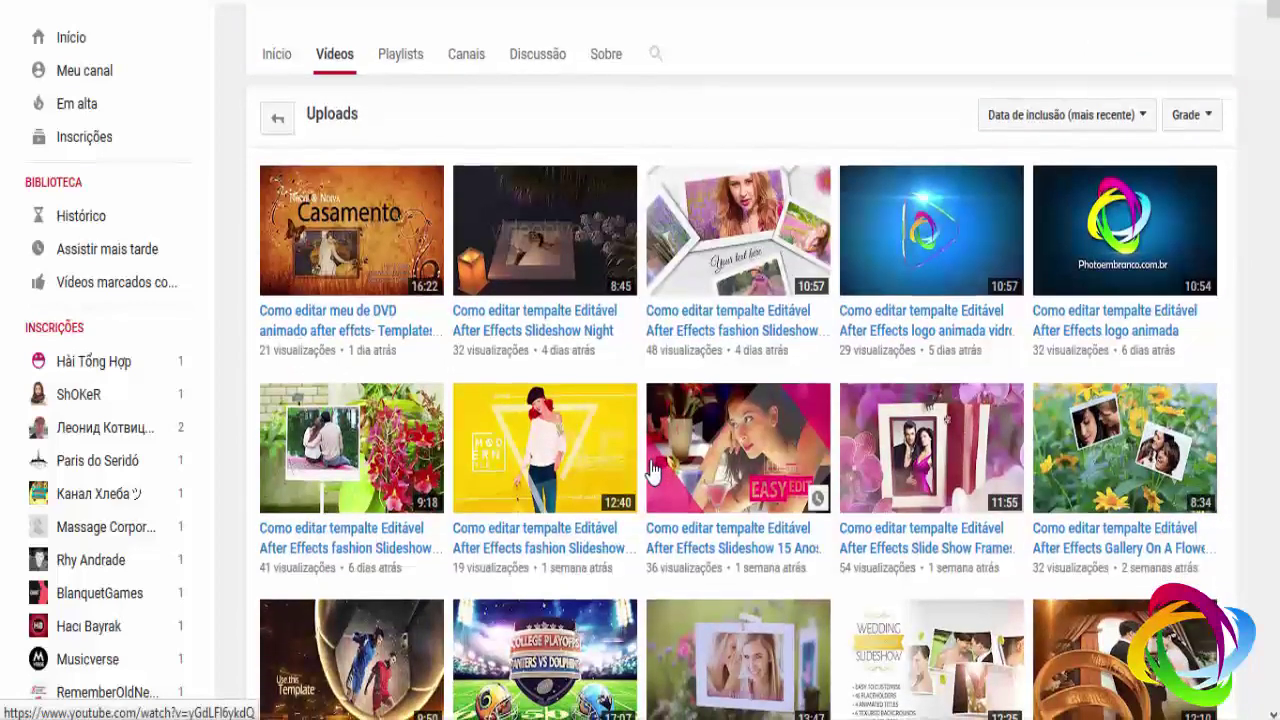
{"action": "scroll", "coordinate": [652, 470], "scroll_direction": "down", "scroll_amount": 3}
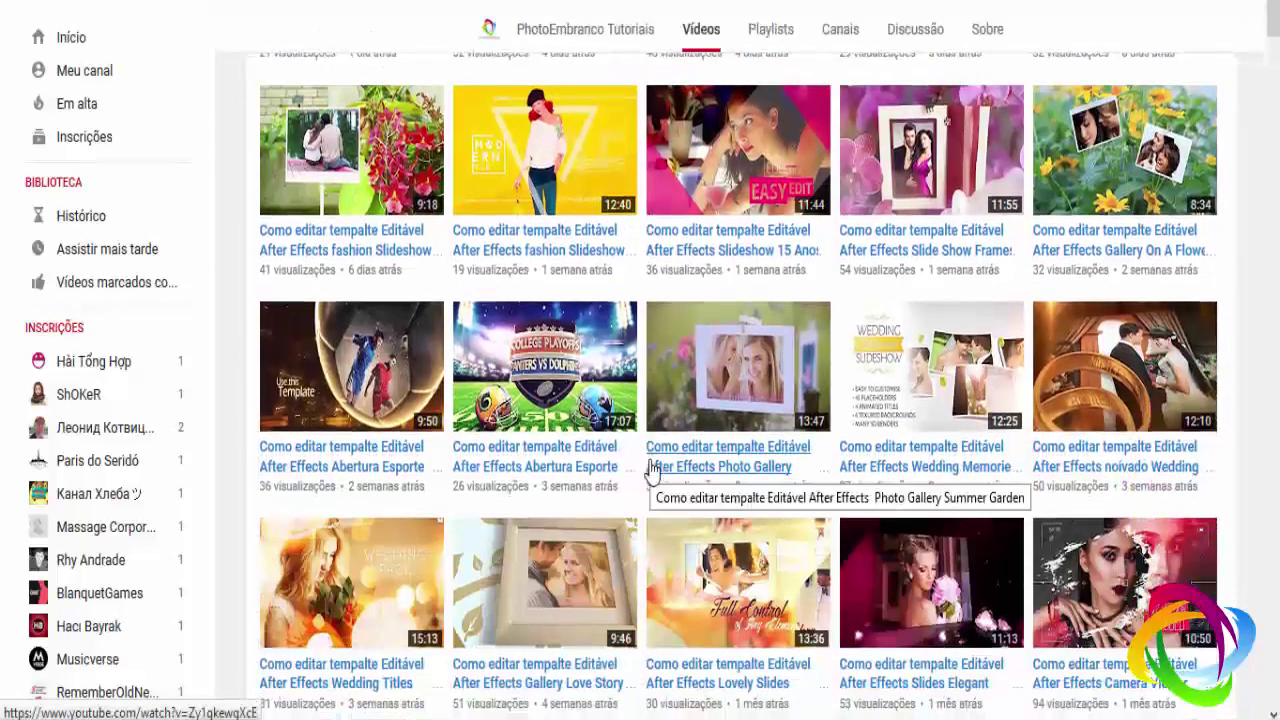
{"action": "scroll", "coordinate": [651, 470], "scroll_direction": "down", "scroll_amount": 1}
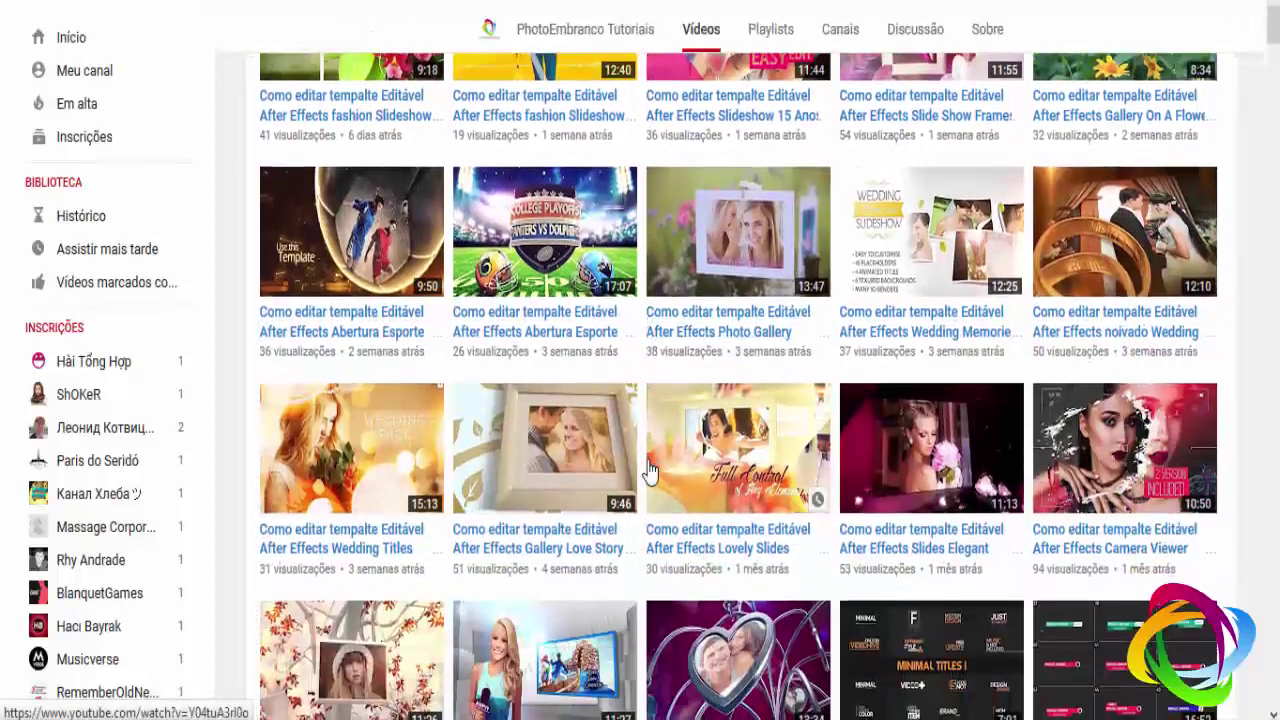
{"action": "scroll", "coordinate": [649, 470], "scroll_direction": "down", "scroll_amount": 1}
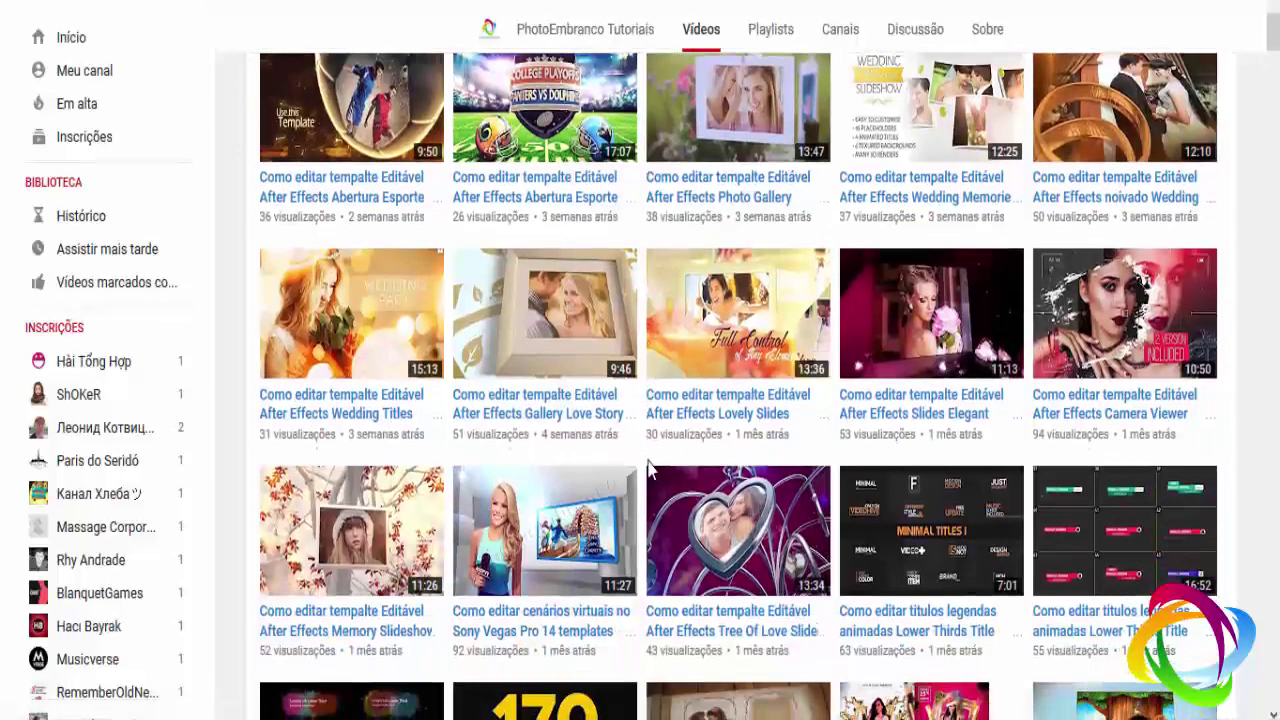
{"action": "scroll", "coordinate": [651, 470], "scroll_direction": "down", "scroll_amount": 1}
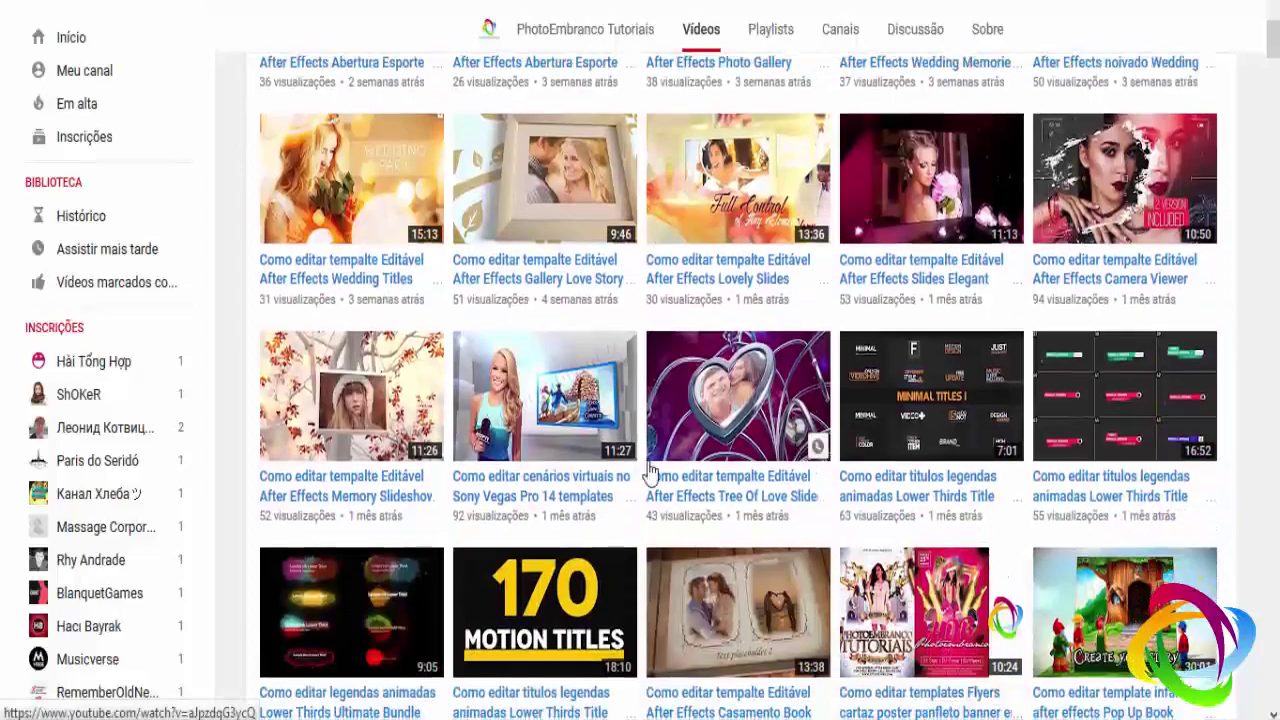
{"action": "scroll", "coordinate": [651, 470], "scroll_direction": "down", "scroll_amount": 1}
{"action": "scroll", "coordinate": [651, 470], "scroll_direction": "down", "scroll_amount": 1}
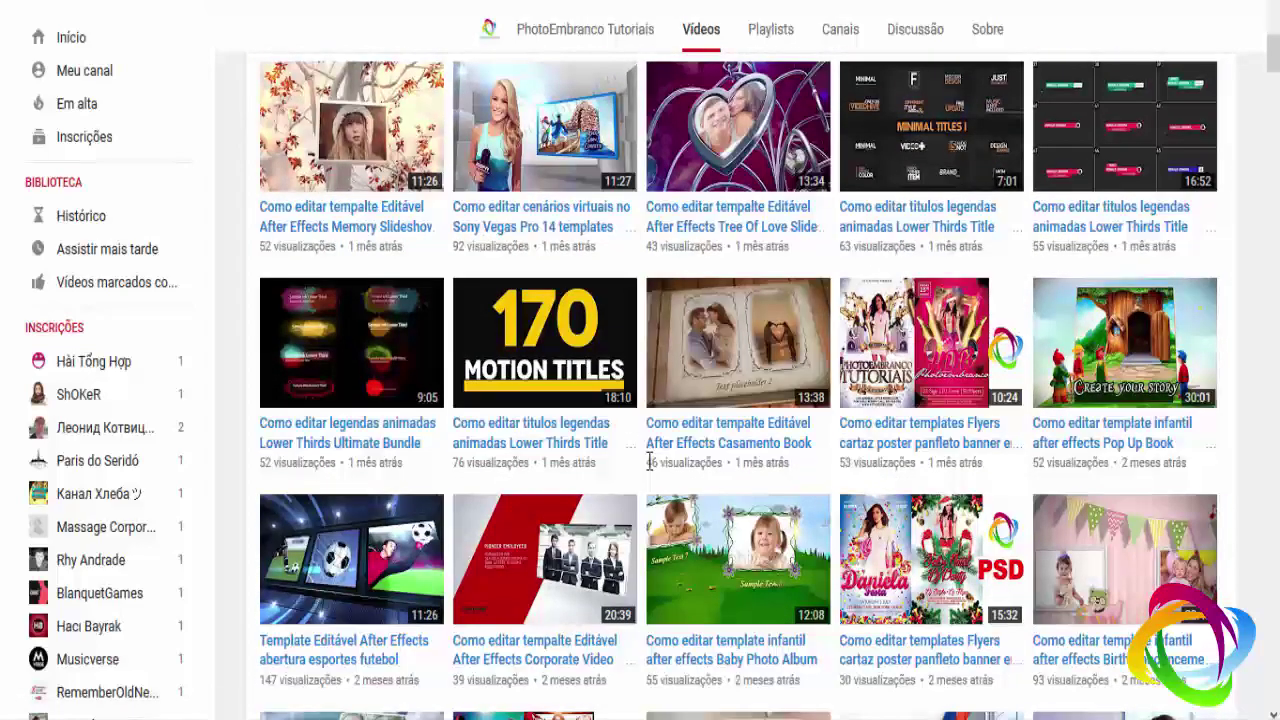
{"action": "scroll", "coordinate": [648, 461], "scroll_direction": "down", "scroll_amount": 1}
{"action": "scroll", "coordinate": [649, 465], "scroll_direction": "up", "scroll_amount": 8}
{"action": "scroll", "coordinate": [649, 467], "scroll_direction": "up", "scroll_amount": 3}
{"action": "scroll", "coordinate": [650, 470], "scroll_direction": "down", "scroll_amount": 1}
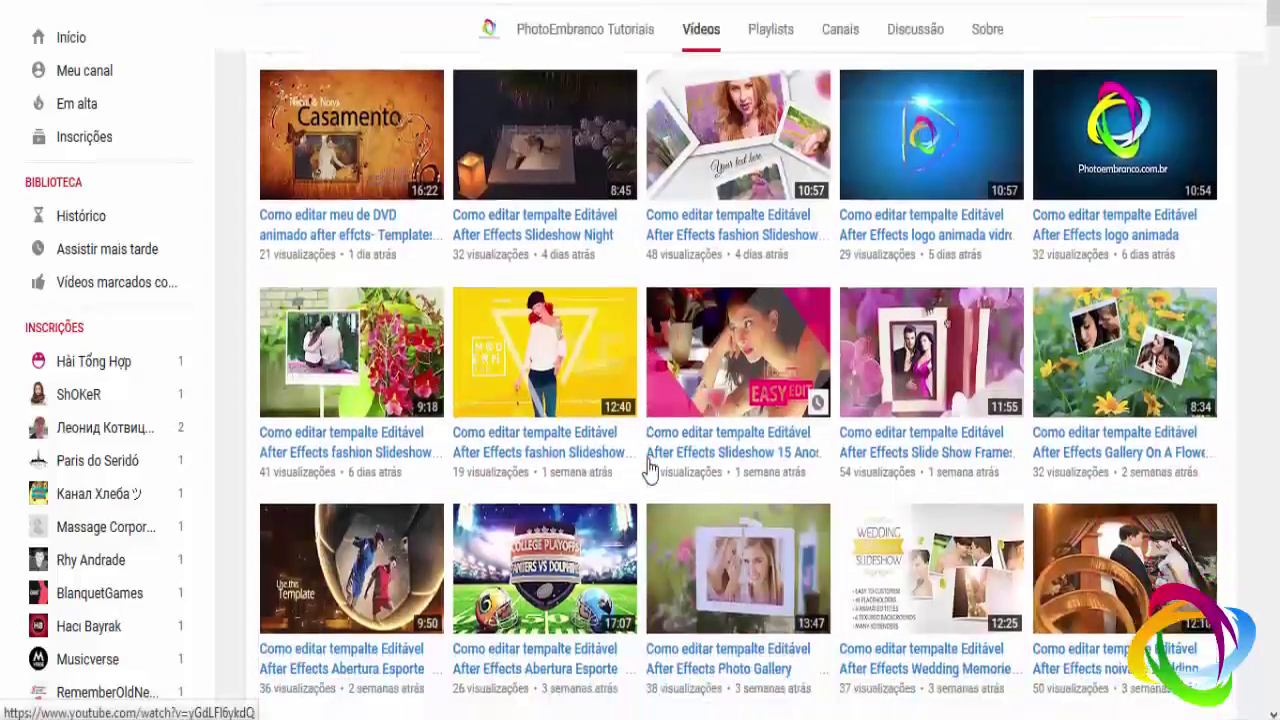
{"action": "scroll", "coordinate": [650, 470], "scroll_direction": "down", "scroll_amount": 3}
{"action": "scroll", "coordinate": [650, 469], "scroll_direction": "down", "scroll_amount": 2}
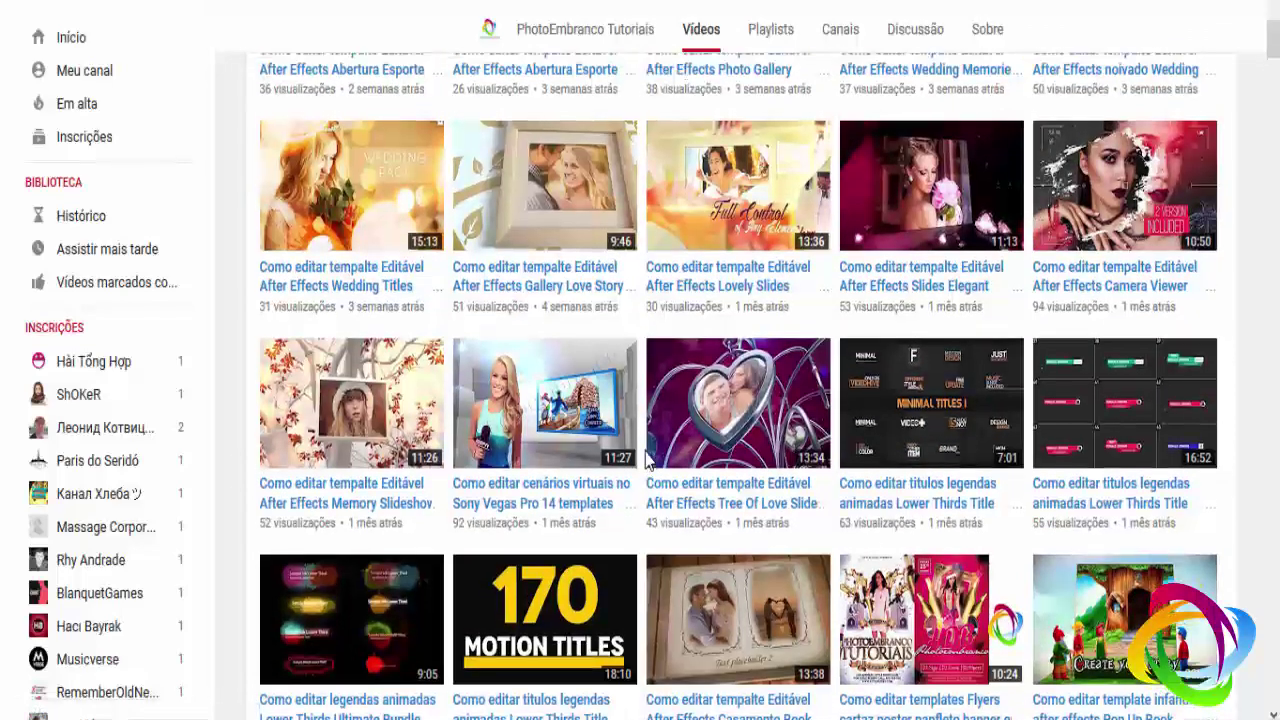
{"action": "scroll", "coordinate": [645, 460], "scroll_direction": "up", "scroll_amount": 1}
{"action": "scroll", "coordinate": [645, 460], "scroll_direction": "up", "scroll_amount": 5}
Step: Scroll further down the channel's video grid, then back up toward the top
{"action": "scroll", "coordinate": [645, 460], "scroll_direction": "up", "scroll_amount": 2}
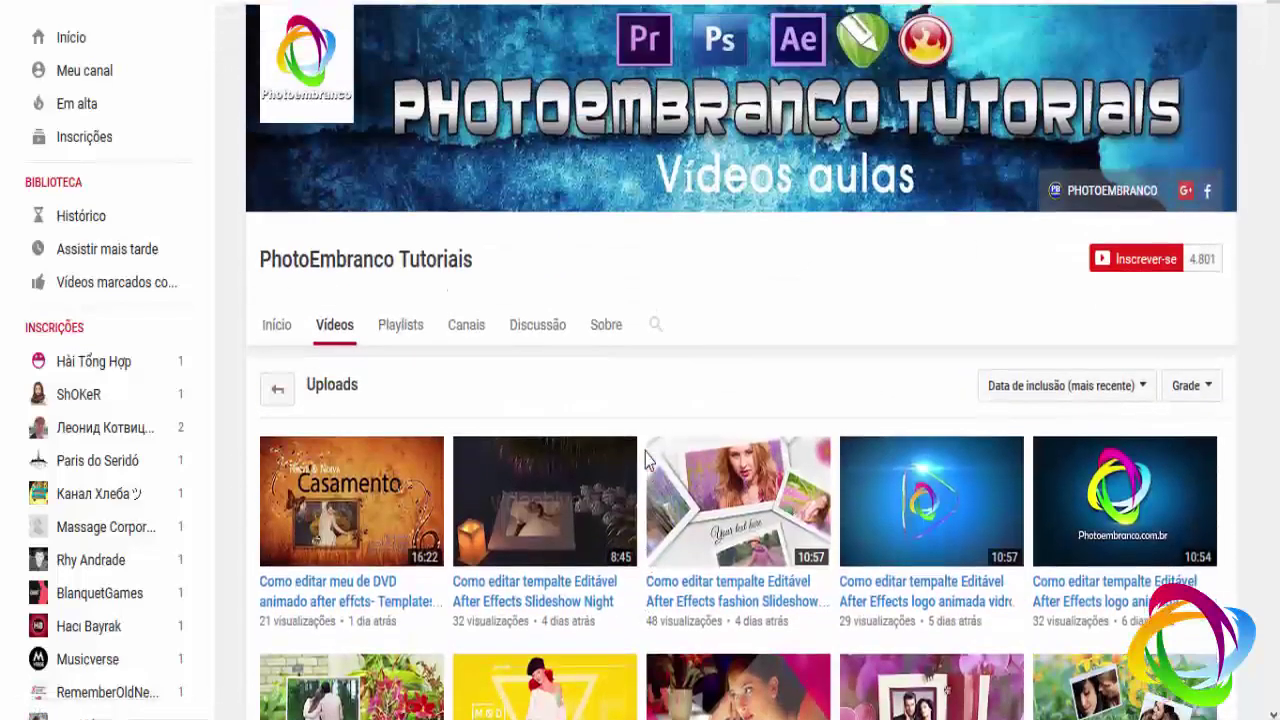
{"action": "scroll", "coordinate": [645, 459], "scroll_direction": "down", "scroll_amount": 4}
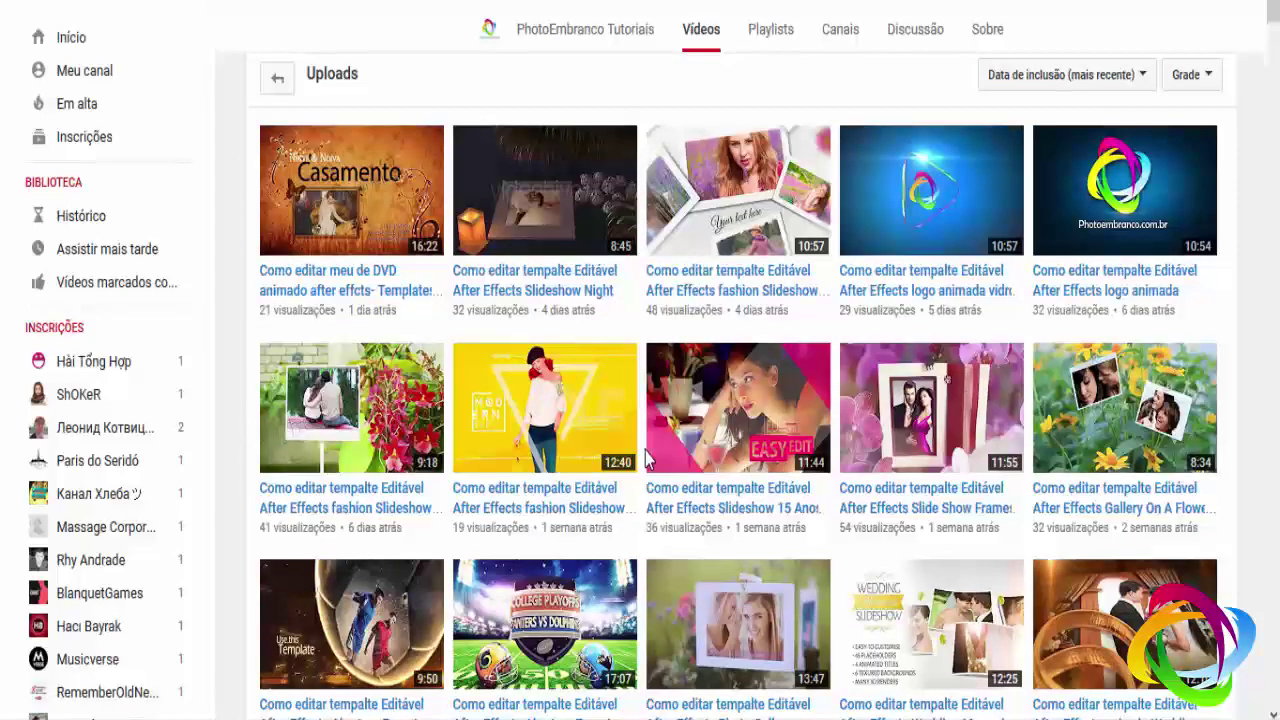
{"action": "scroll", "coordinate": [644, 459], "scroll_direction": "down", "scroll_amount": 7}
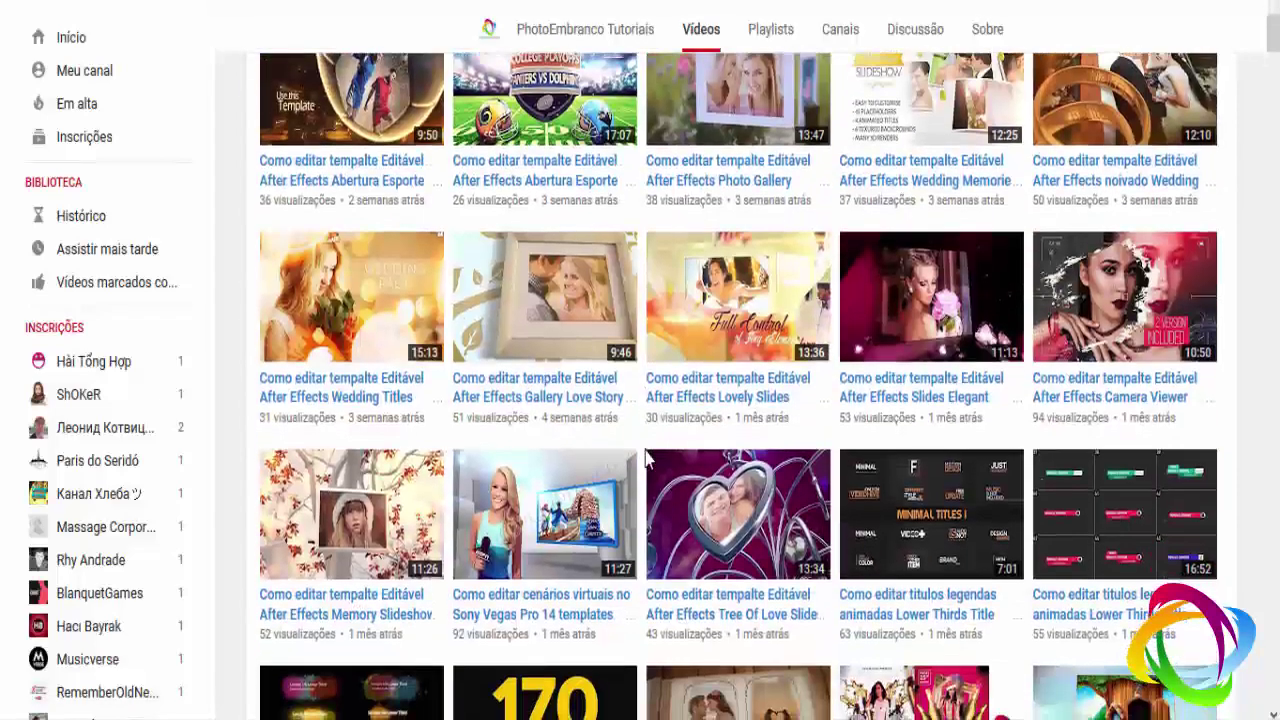
{"action": "scroll", "coordinate": [645, 460], "scroll_direction": "down", "scroll_amount": 3}
{"action": "scroll", "coordinate": [620, 452], "scroll_direction": "down", "scroll_amount": 2}
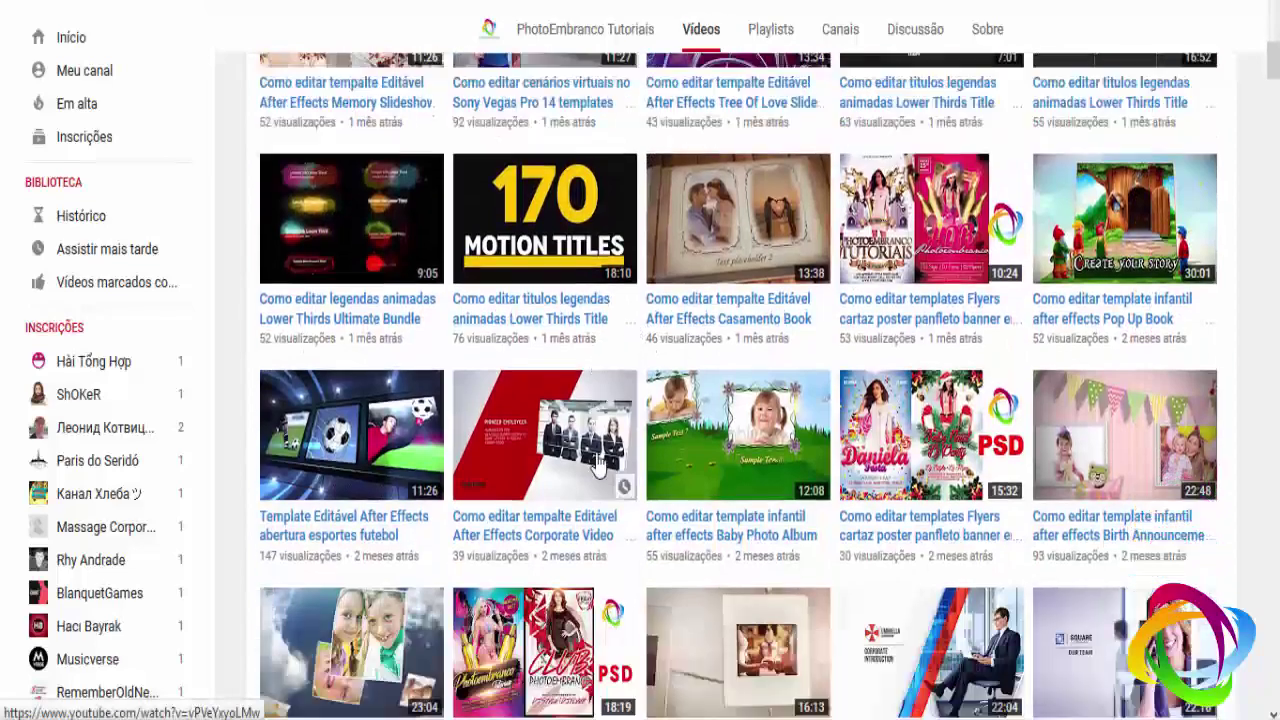
{"action": "scroll", "coordinate": [586, 460], "scroll_direction": "down", "scroll_amount": 3}
{"action": "scroll", "coordinate": [587, 460], "scroll_direction": "down", "scroll_amount": 2}
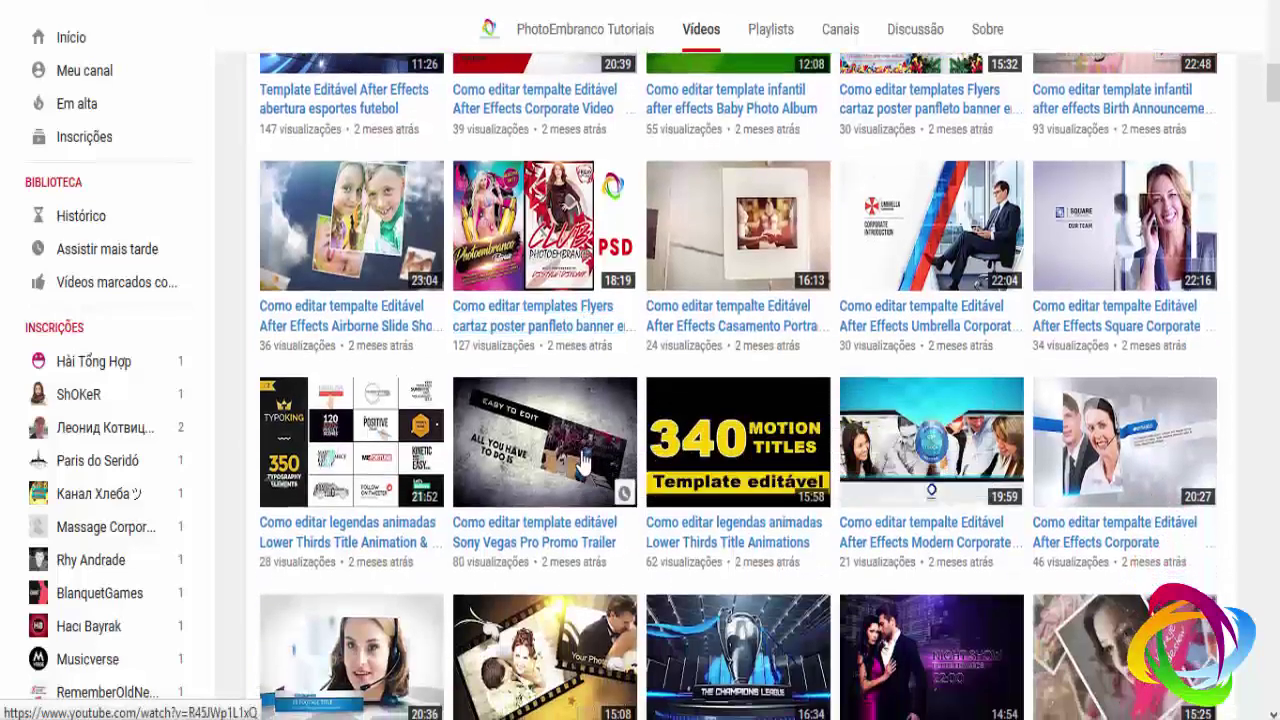
{"action": "scroll", "coordinate": [578, 459], "scroll_direction": "down", "scroll_amount": 1}
{"action": "scroll", "coordinate": [578, 460], "scroll_direction": "down", "scroll_amount": 2}
{"action": "scroll", "coordinate": [578, 460], "scroll_direction": "down", "scroll_amount": 2}
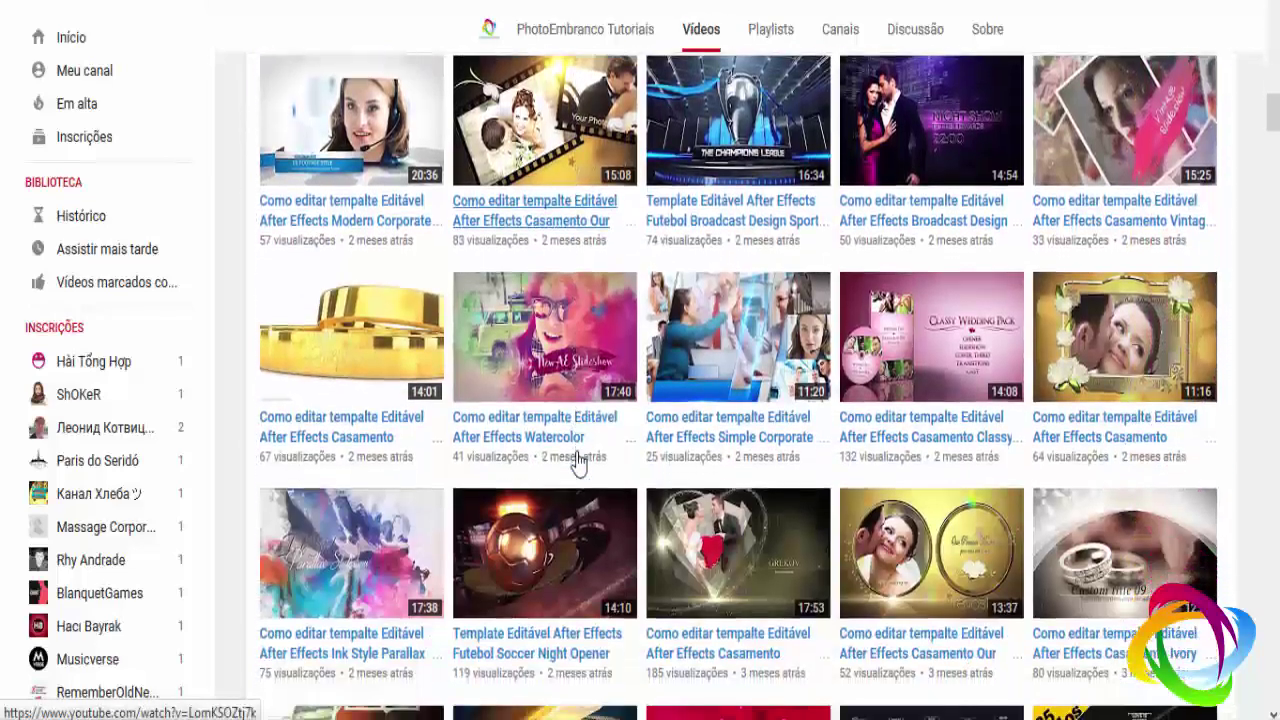
{"action": "scroll", "coordinate": [578, 460], "scroll_direction": "down", "scroll_amount": 3}
{"action": "scroll", "coordinate": [578, 460], "scroll_direction": "down", "scroll_amount": 1}
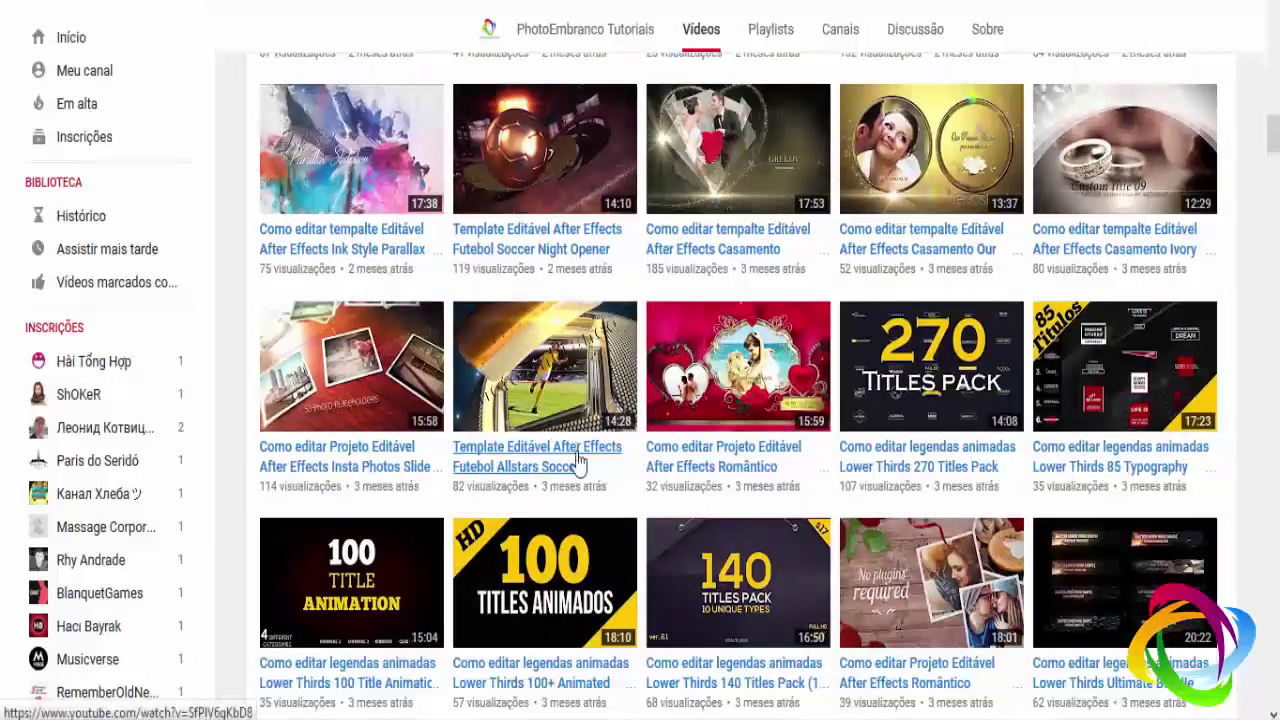
{"action": "scroll", "coordinate": [578, 463], "scroll_direction": "down", "scroll_amount": 1}
{"action": "scroll", "coordinate": [578, 462], "scroll_direction": "down", "scroll_amount": 3}
{"action": "scroll", "coordinate": [576, 463], "scroll_direction": "up", "scroll_amount": 3}
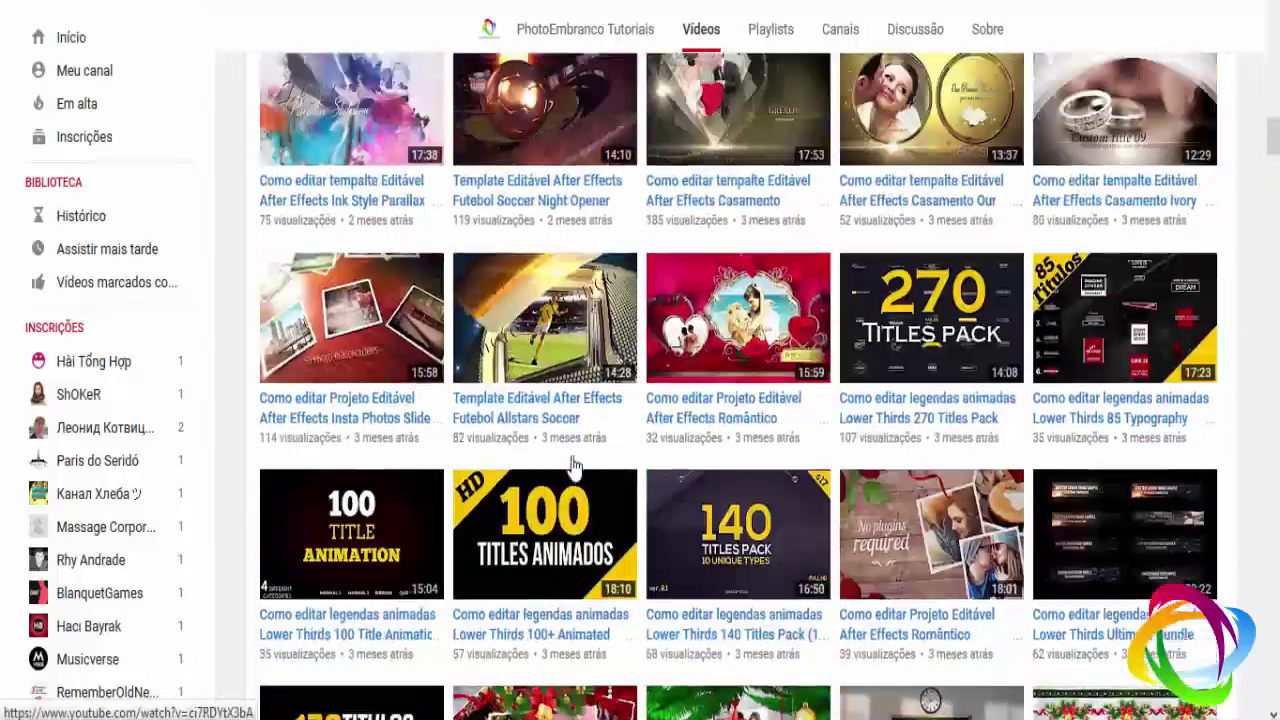
{"action": "scroll", "coordinate": [570, 465], "scroll_direction": "up", "scroll_amount": 6}
{"action": "scroll", "coordinate": [568, 462], "scroll_direction": "up", "scroll_amount": 5}
{"action": "scroll", "coordinate": [566, 455], "scroll_direction": "up", "scroll_amount": 5}
{"action": "scroll", "coordinate": [563, 439], "scroll_direction": "up", "scroll_amount": 2}
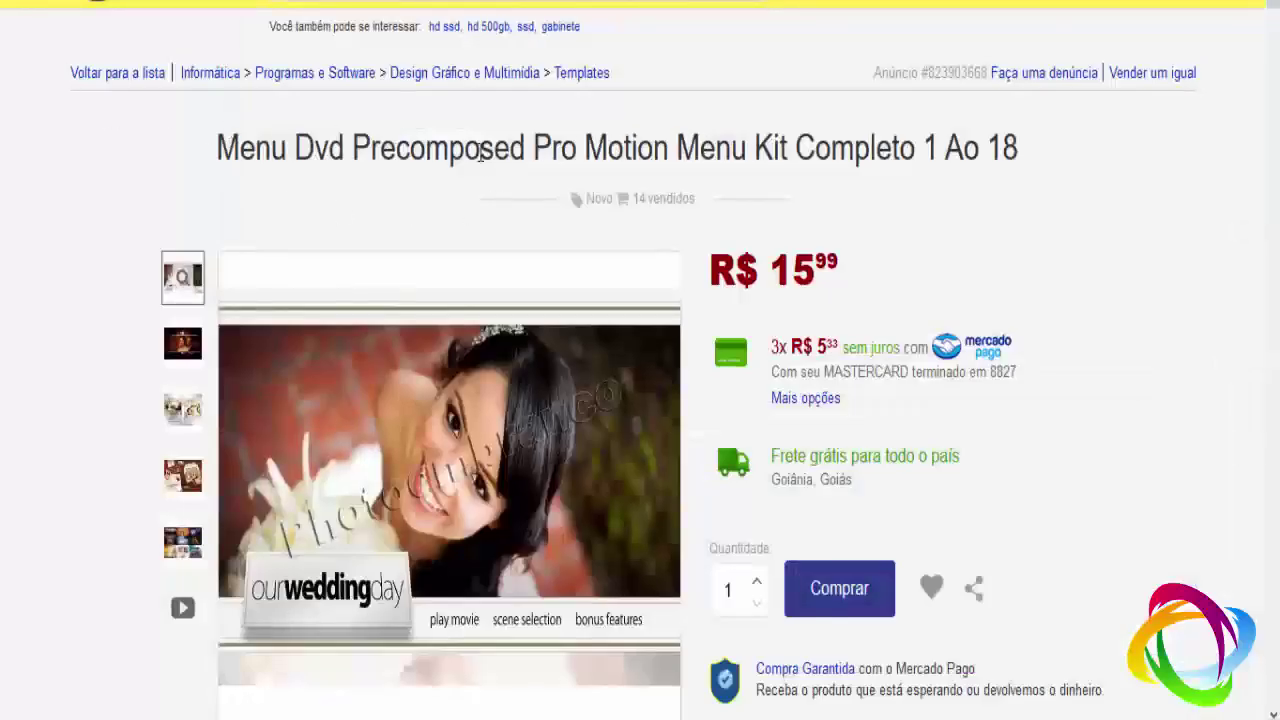
Step: Highlight the Menu Dvd and album template listing titles to review them
{"action": "left_click_drag", "start_coordinate": [481, 152], "coordinate": [889, 150]}
{"action": "left_click", "coordinate": [910, 158]}
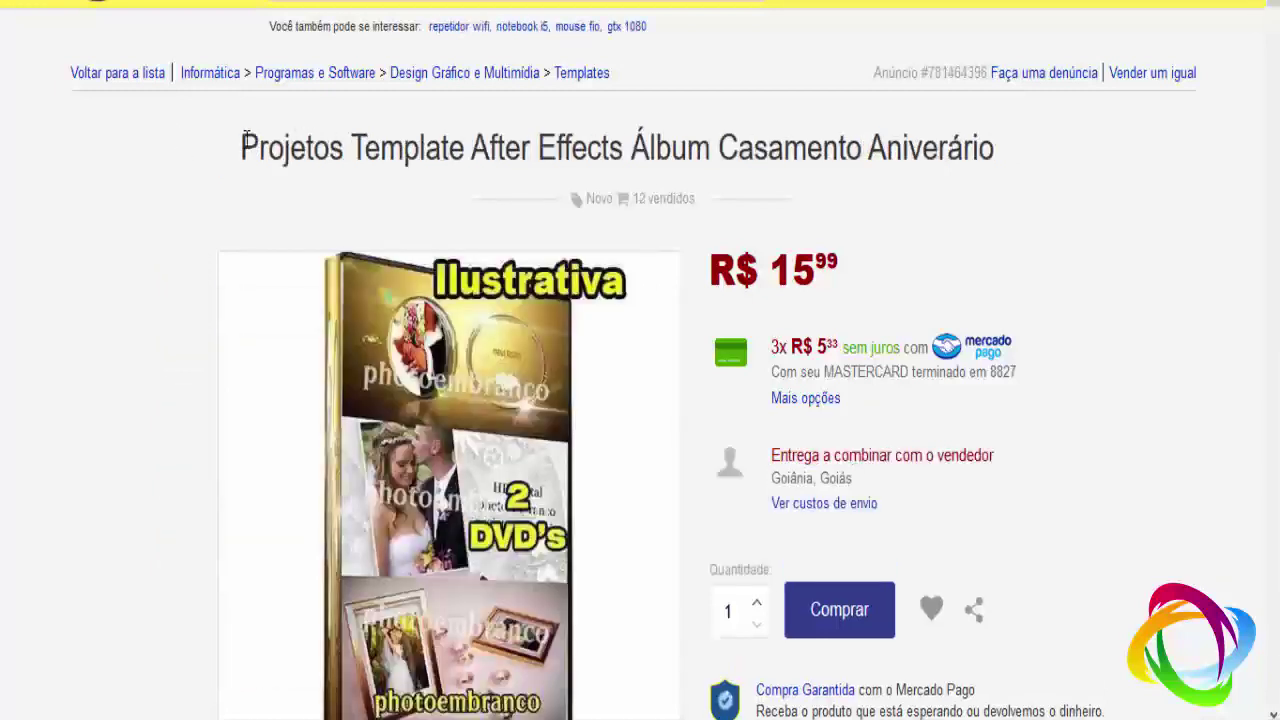
{"action": "left_click_drag", "start_coordinate": [243, 147], "coordinate": [966, 147]}
{"action": "left_click", "coordinate": [559, 192]}
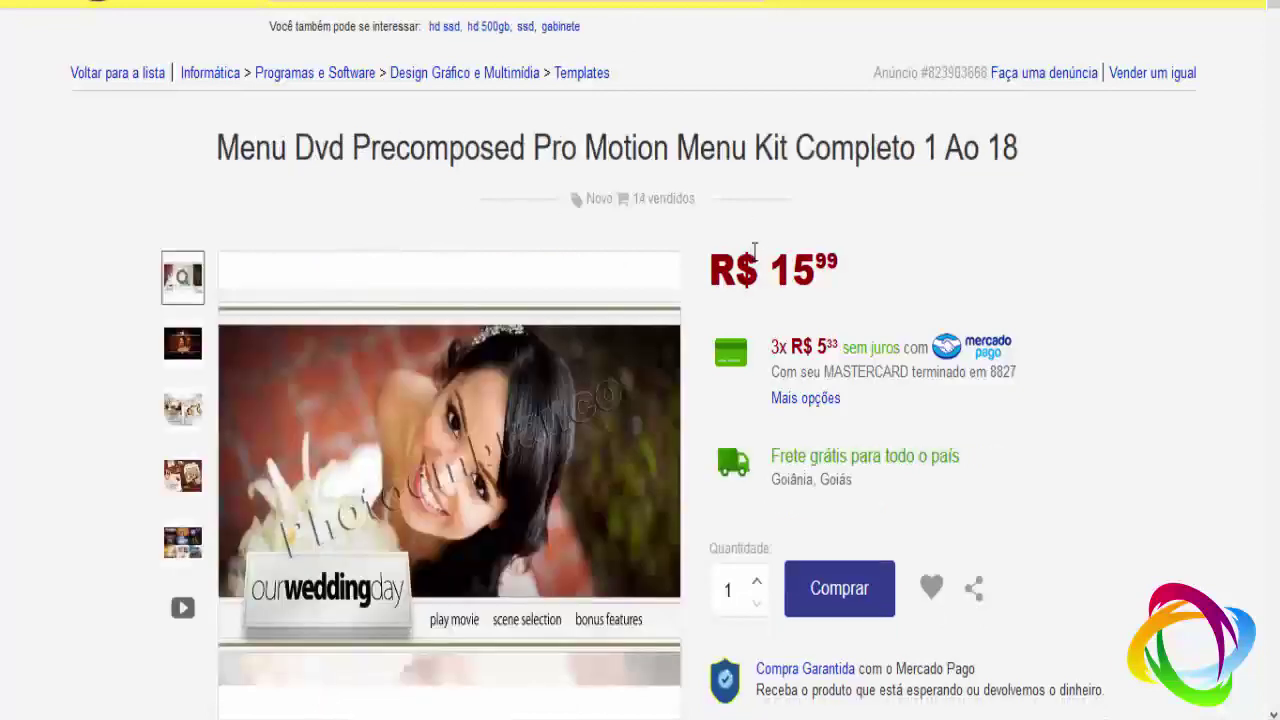
Step: Highlight the R$ 15,99 price and scroll through the listing description
{"action": "left_click_drag", "start_coordinate": [824, 273], "coordinate": [848, 280]}
{"action": "left_click", "coordinate": [800, 272]}
{"action": "double_click", "coordinate": [849, 280]}
{"action": "scroll", "coordinate": [610, 353], "scroll_direction": "down", "scroll_amount": 10}
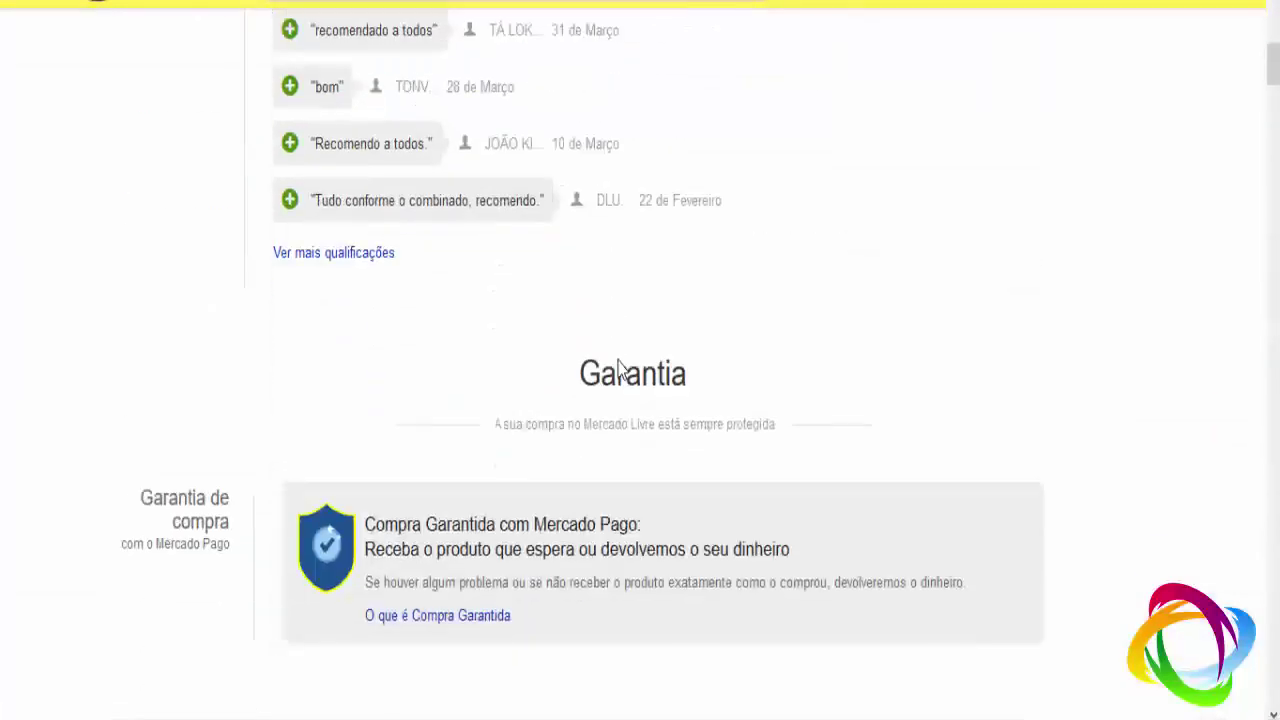
{"action": "scroll", "coordinate": [610, 353], "scroll_direction": "down", "scroll_amount": 5}
{"action": "scroll", "coordinate": [610, 353], "scroll_direction": "down", "scroll_amount": 5}
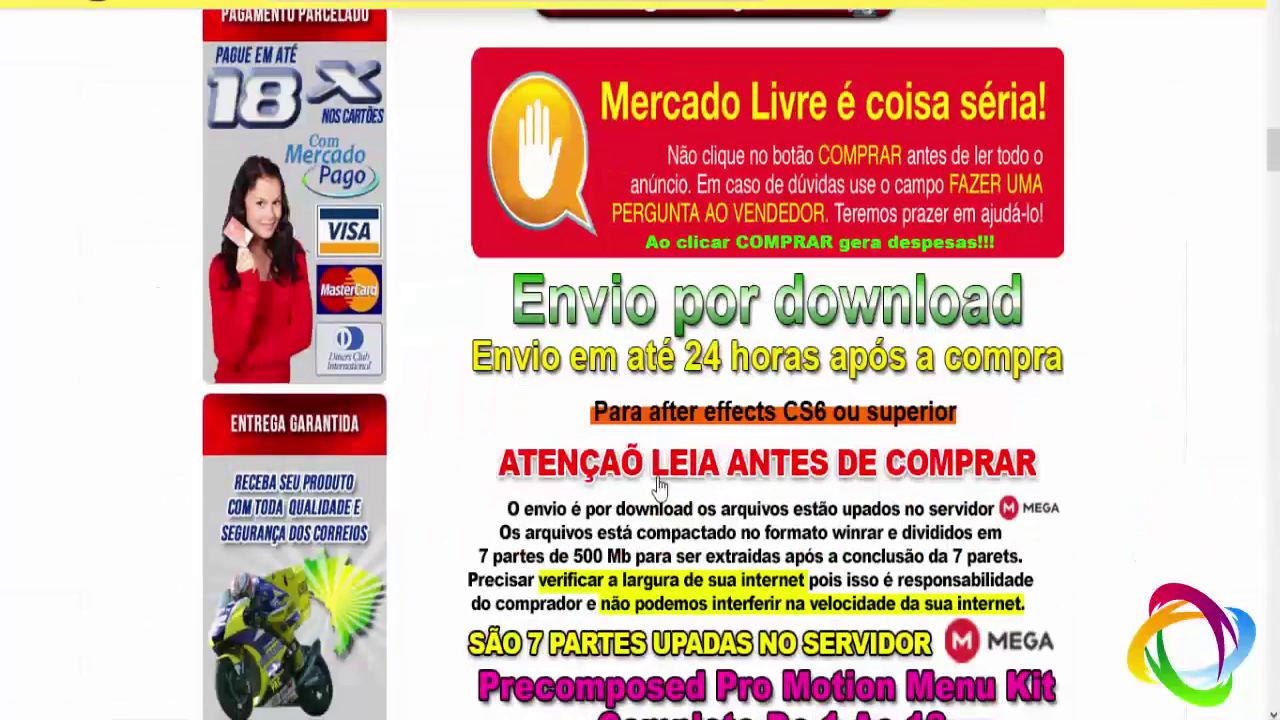
{"action": "scroll", "coordinate": [907, 556], "scroll_direction": "down", "scroll_amount": 2}
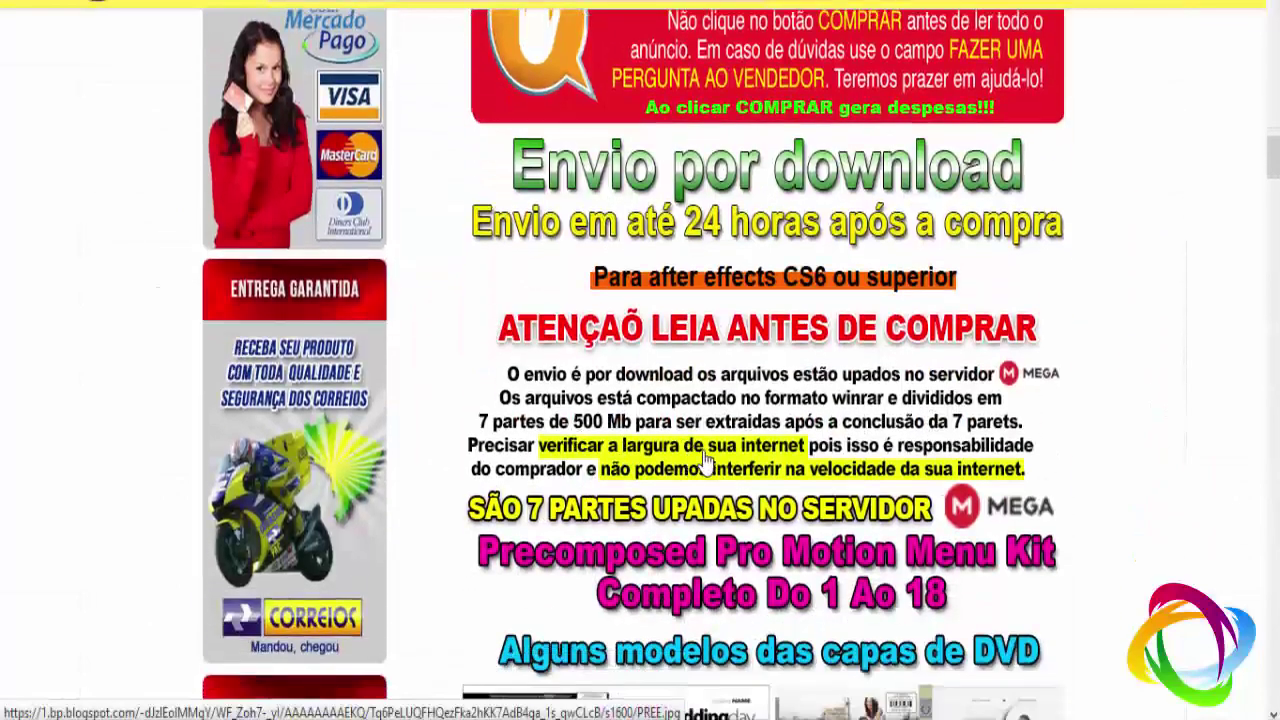
{"action": "scroll", "coordinate": [823, 470], "scroll_direction": "up", "scroll_amount": 4}
{"action": "scroll", "coordinate": [823, 469], "scroll_direction": "up", "scroll_amount": 10}
{"action": "scroll", "coordinate": [820, 466], "scroll_direction": "up", "scroll_amount": 10}
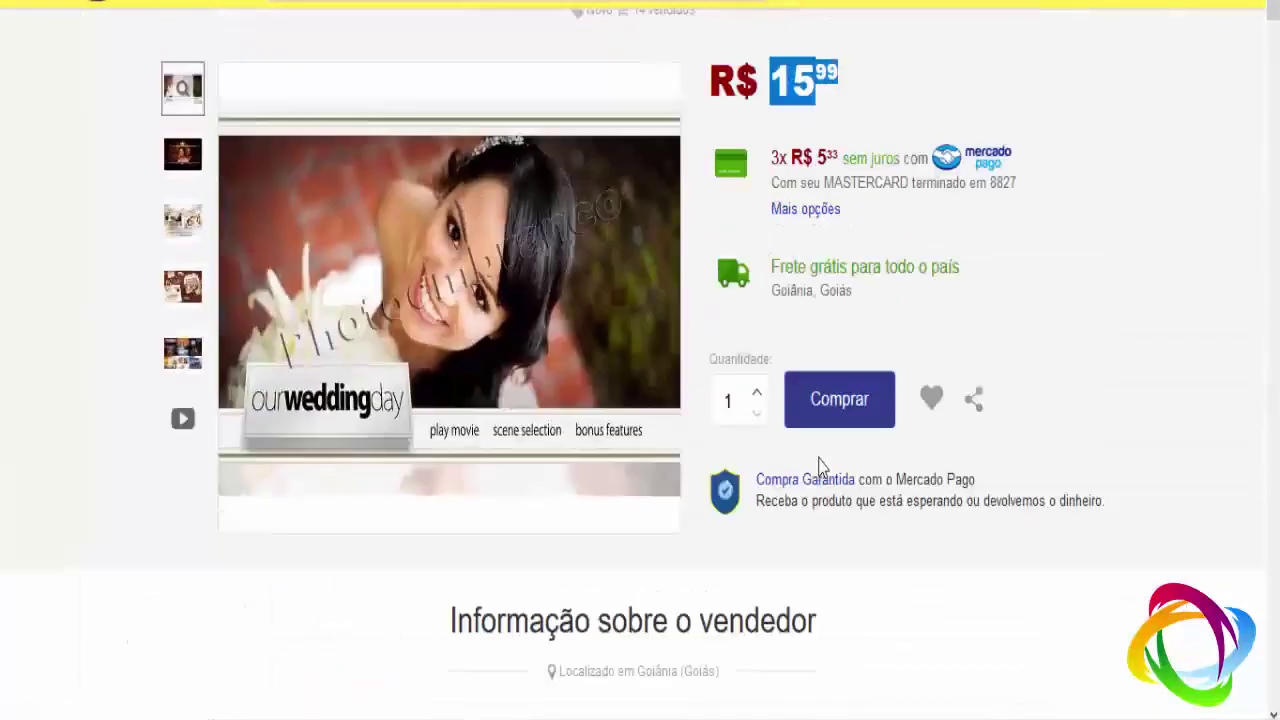
{"action": "scroll", "coordinate": [820, 466], "scroll_direction": "up", "scroll_amount": 3}
Step: Highlight the album template's 15,99 price once more
{"action": "left_click", "coordinate": [812, 250]}
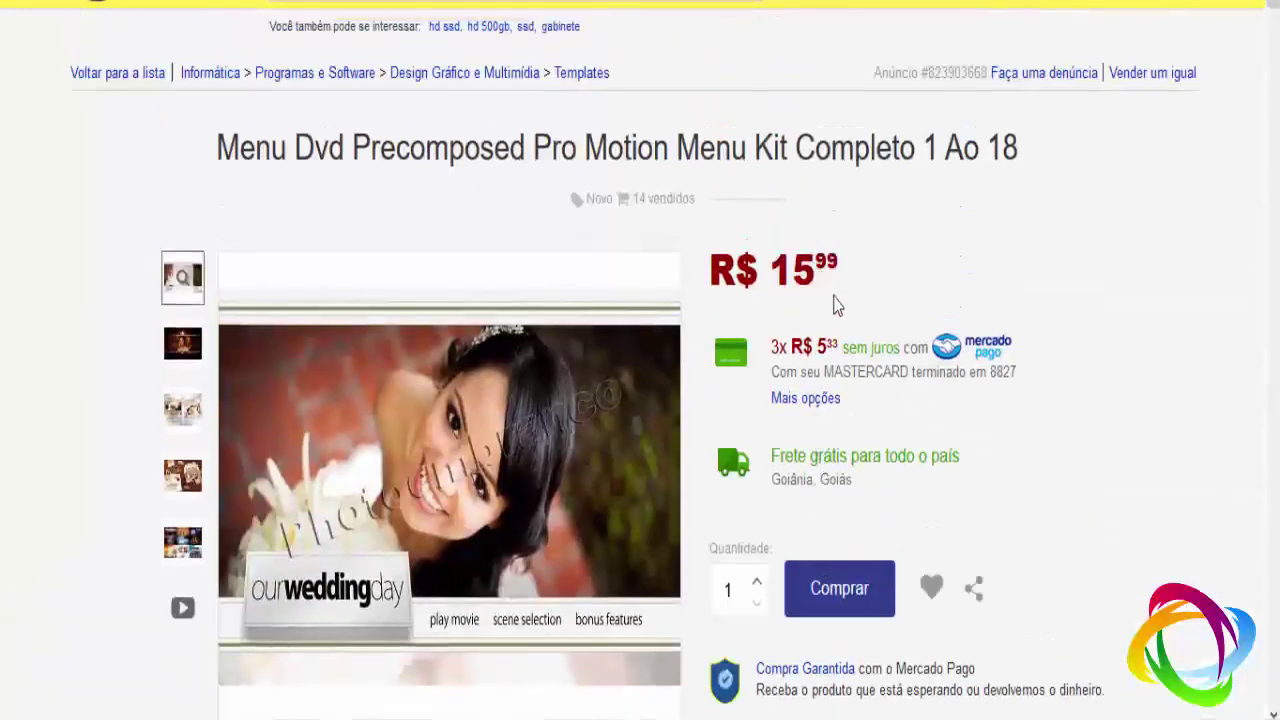
{"action": "left_click_drag", "start_coordinate": [770, 270], "coordinate": [850, 274]}
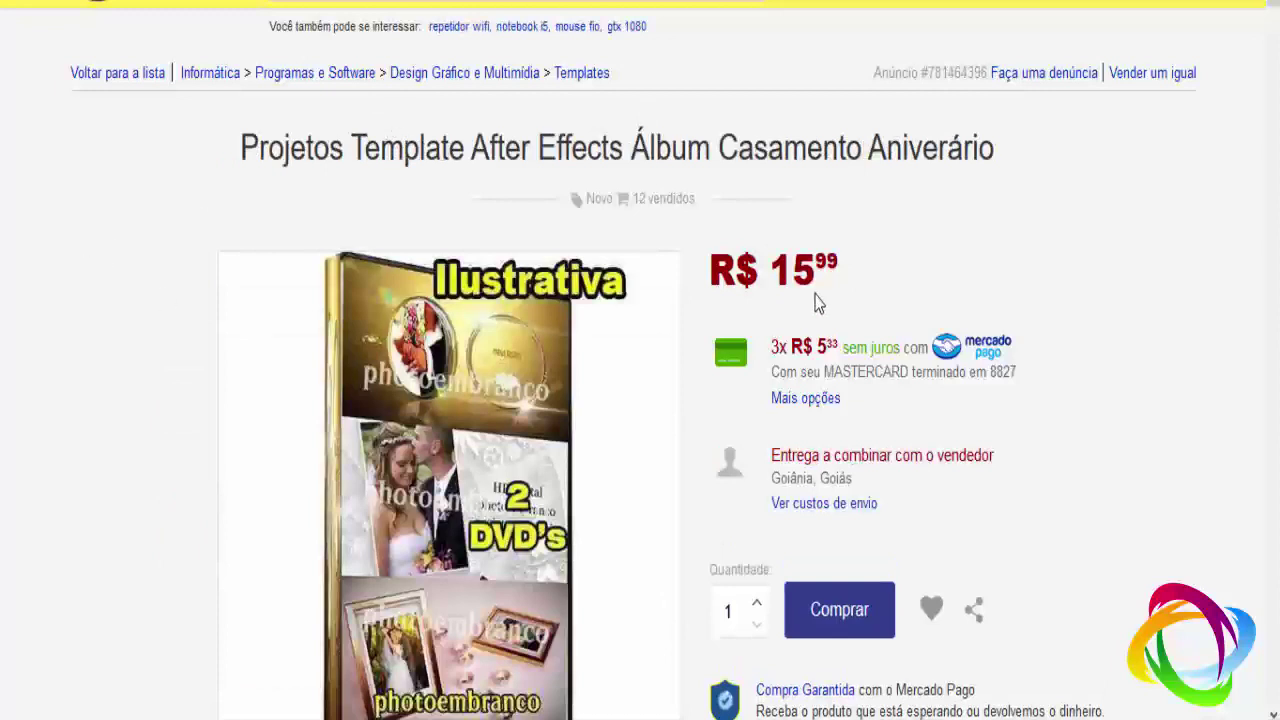
{"action": "left_click_drag", "start_coordinate": [772, 277], "coordinate": [852, 280]}
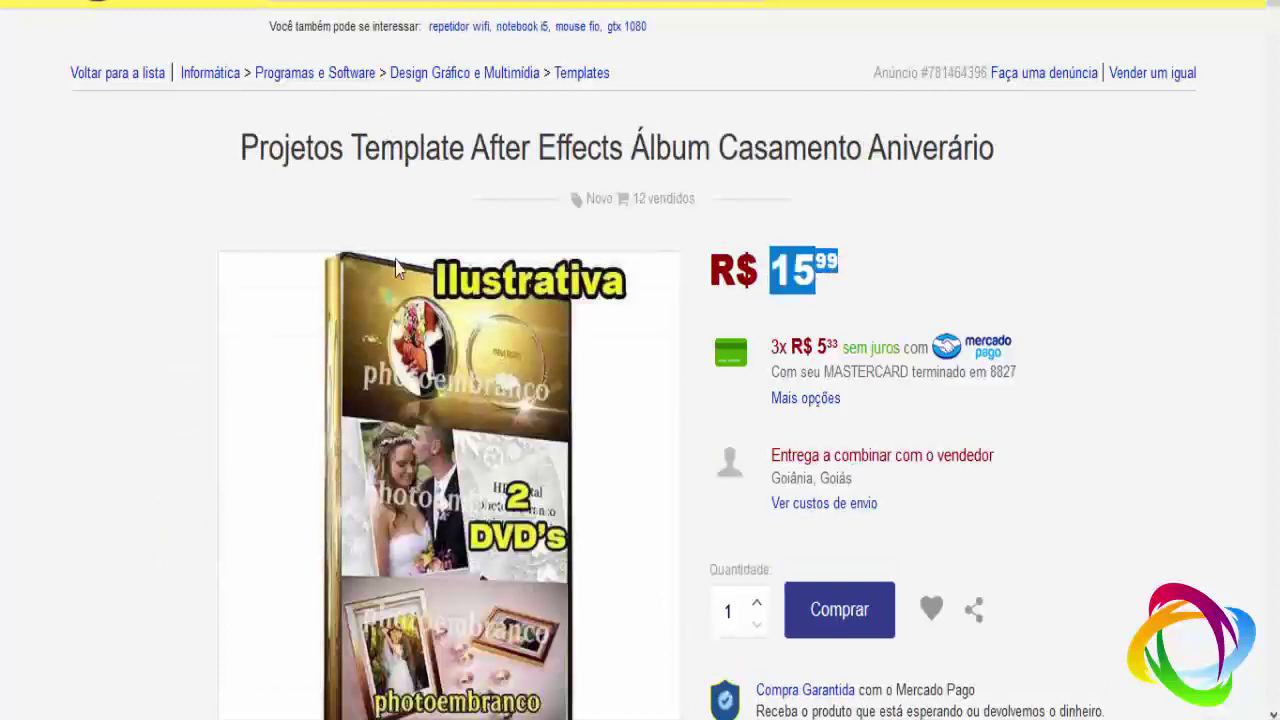
{"action": "left_click", "coordinate": [818, 276]}
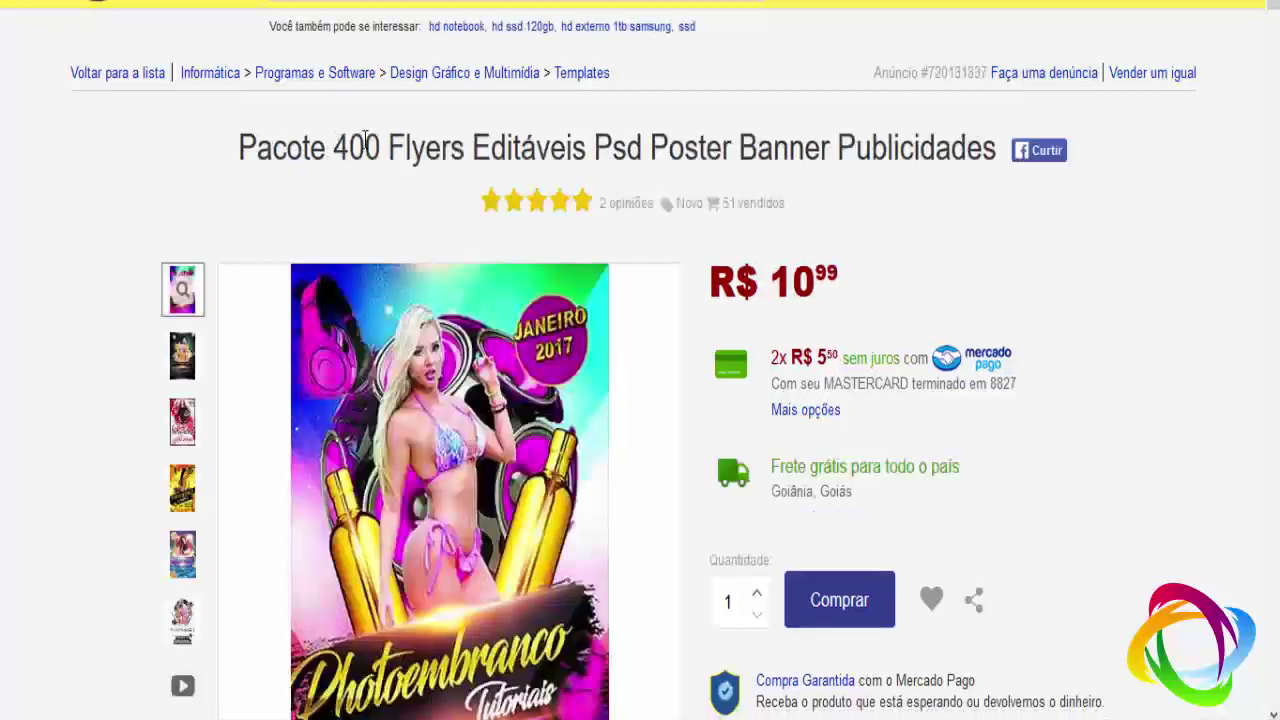
{"action": "left_click_drag", "start_coordinate": [334, 148], "coordinate": [474, 148]}
{"action": "left_click", "coordinate": [457, 148]}
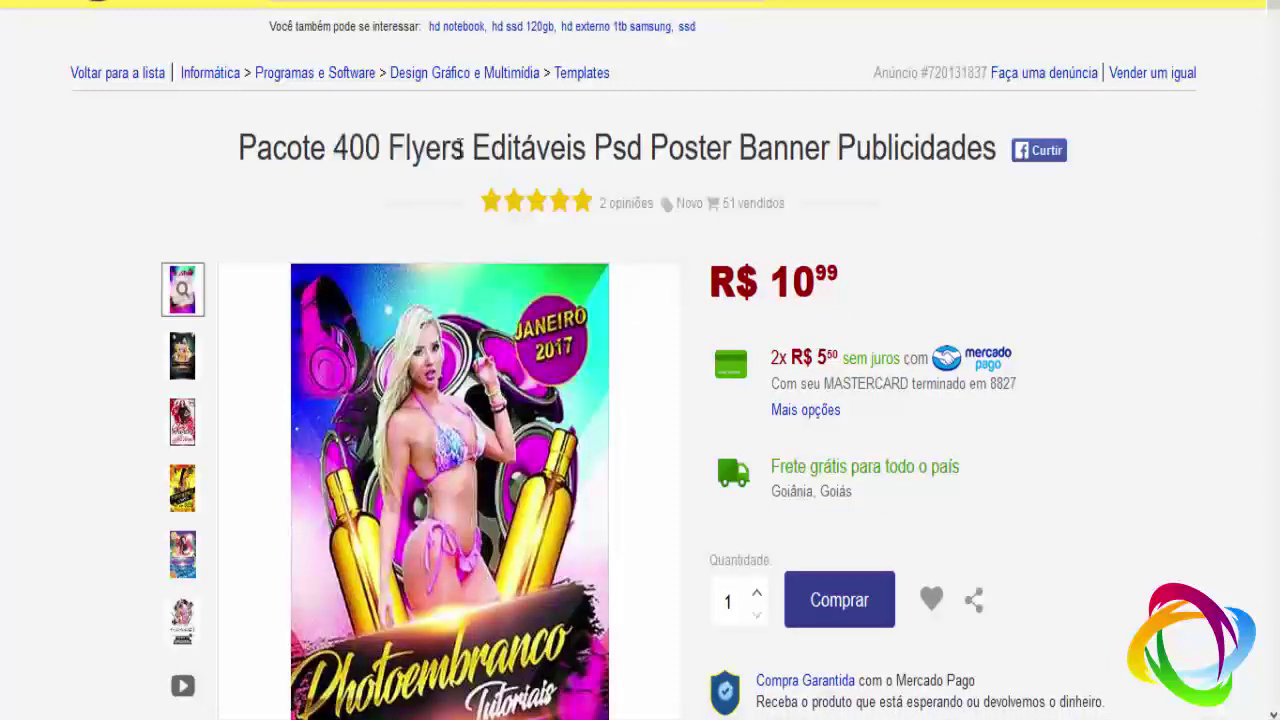
{"action": "left_click", "coordinate": [436, 350]}
{"action": "left_click", "coordinate": [1208, 294]}
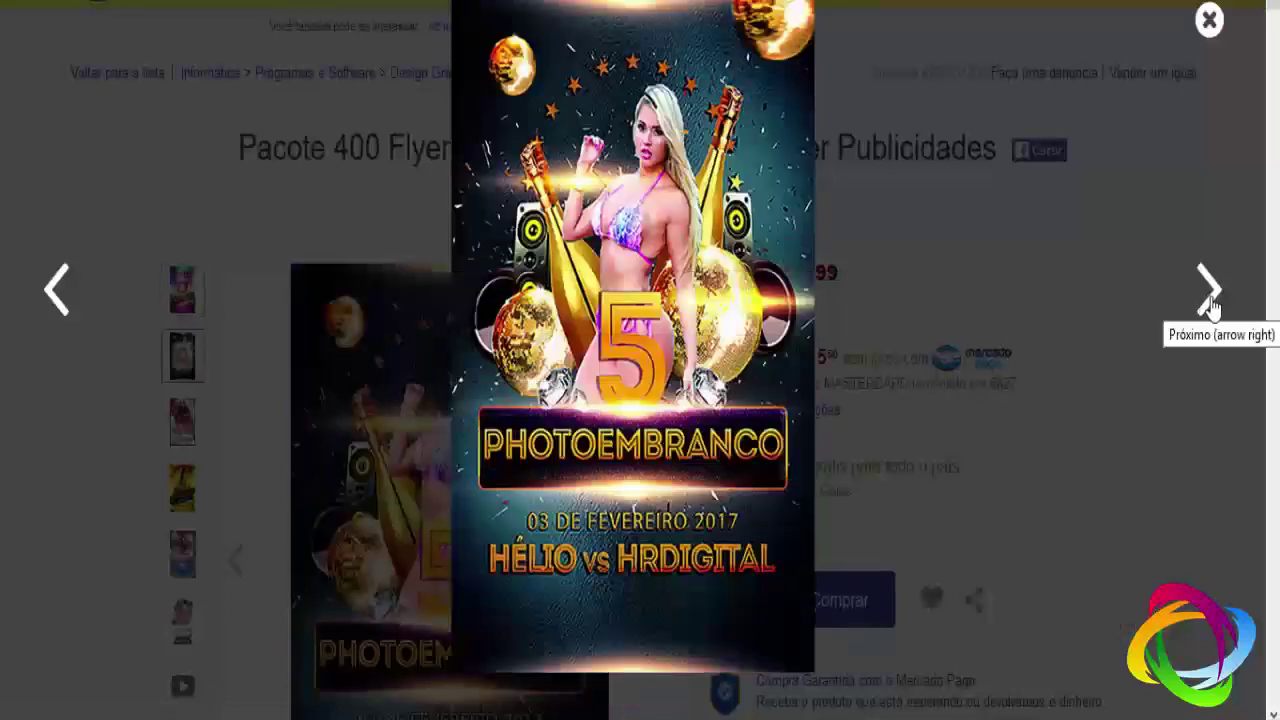
{"action": "left_click", "coordinate": [1210, 300]}
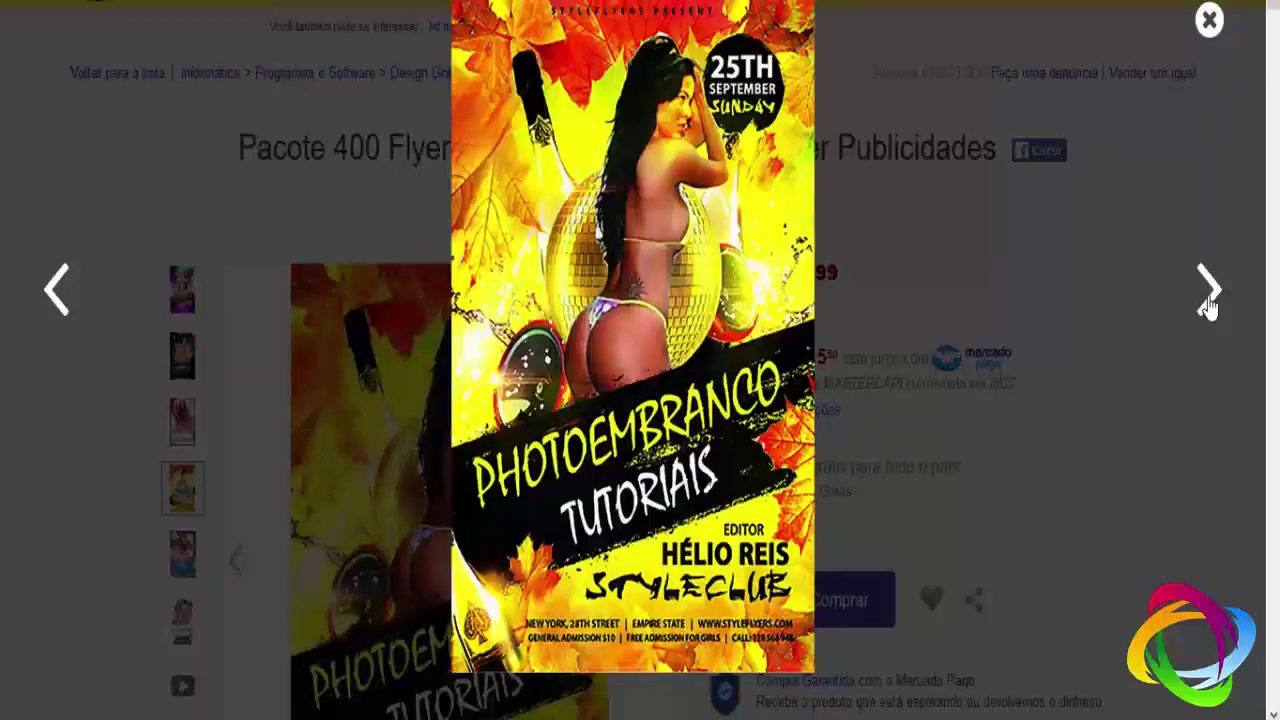
{"action": "left_click", "coordinate": [1209, 300]}
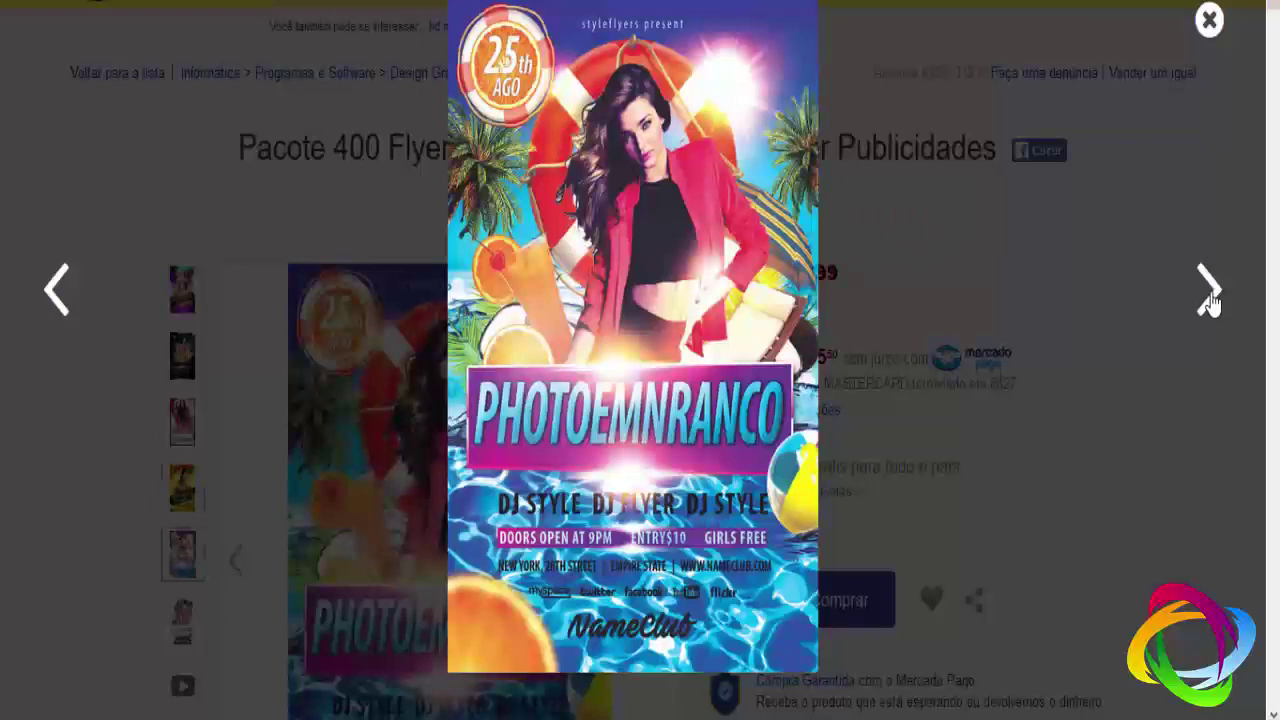
{"action": "left_click", "coordinate": [1209, 300]}
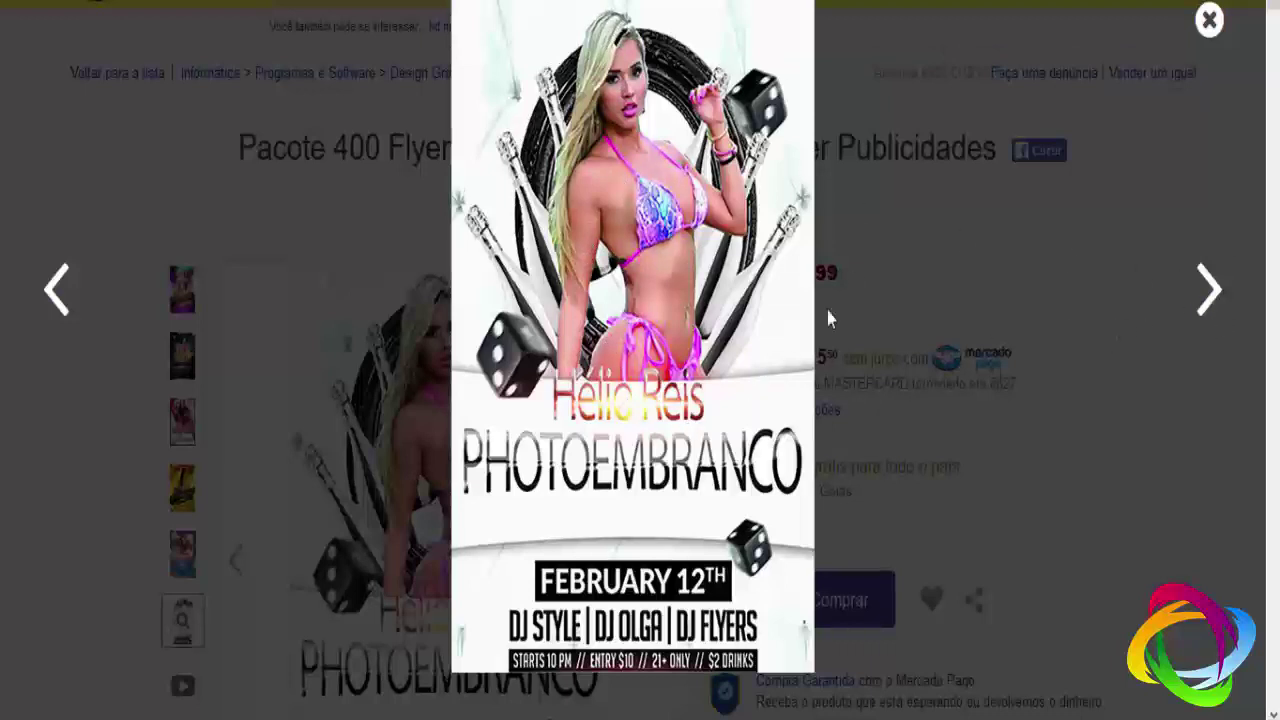
{"action": "left_click", "coordinate": [1210, 293]}
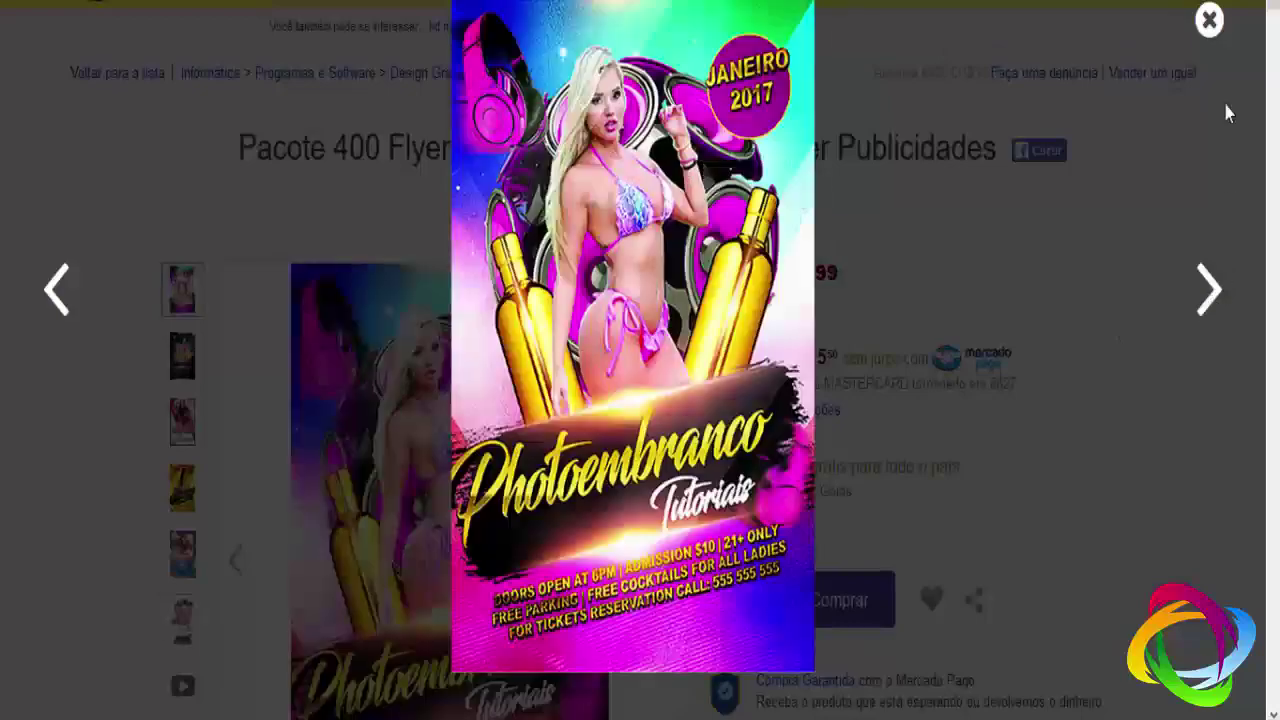
{"action": "left_click", "coordinate": [1212, 24]}
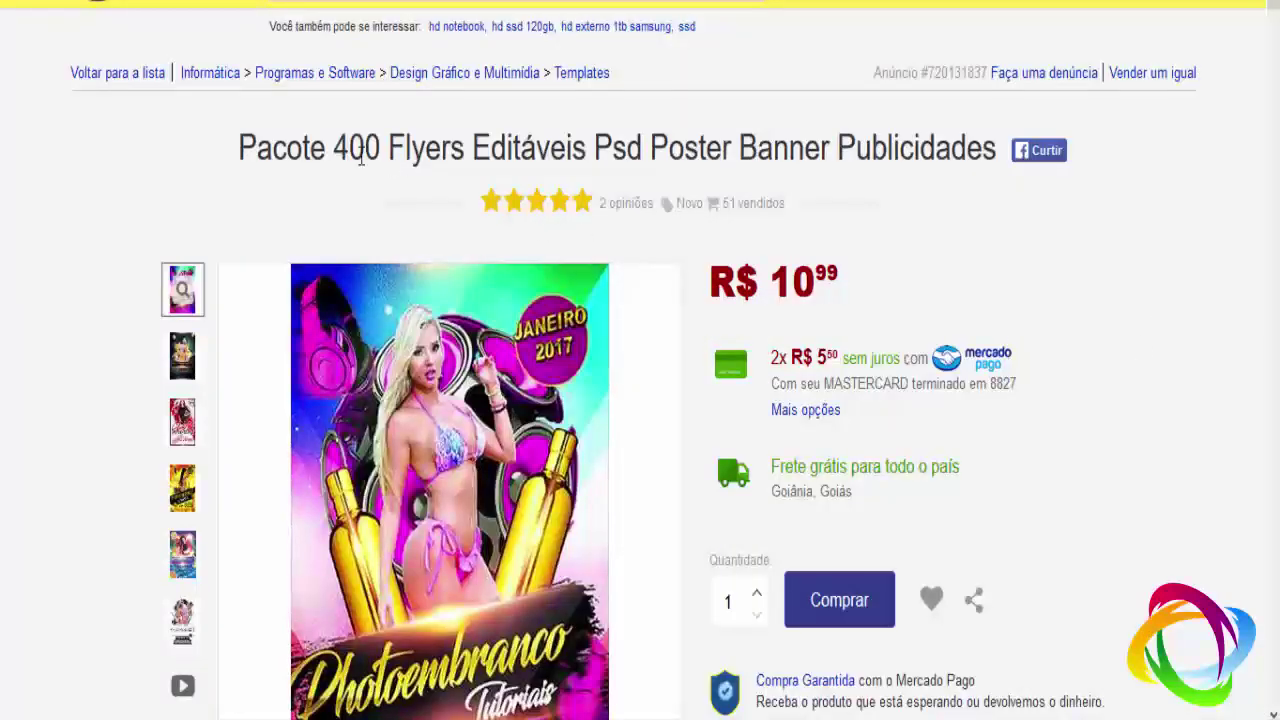
{"action": "left_click_drag", "start_coordinate": [330, 148], "coordinate": [580, 148]}
{"action": "left_click", "coordinate": [587, 148]}
Step: Highlight the 10,99 price and the Sony Vegas Simplexity listing title
{"action": "left_click_drag", "start_coordinate": [792, 282], "coordinate": [846, 293]}
{"action": "left_click", "coordinate": [848, 292]}
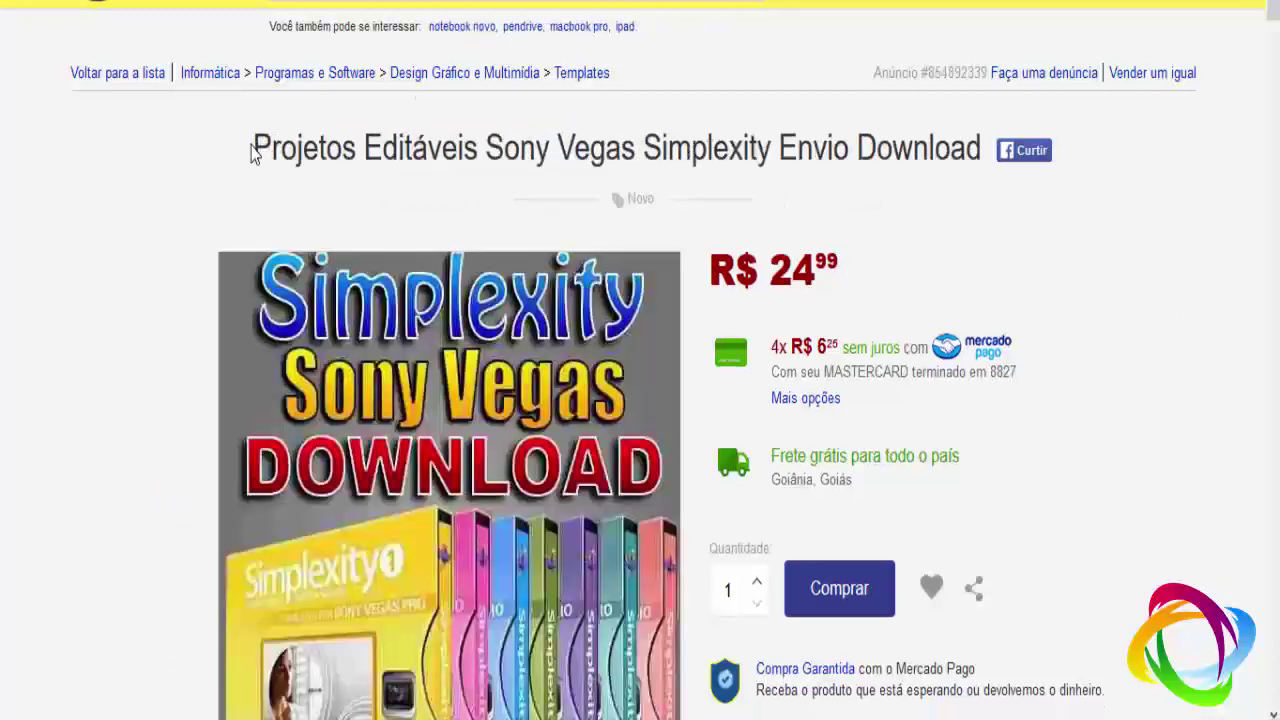
{"action": "left_click_drag", "start_coordinate": [253, 148], "coordinate": [900, 148]}
{"action": "left_click", "coordinate": [365, 168]}
Step: Check the Simplexity price of 24,99, then return to the seller's list of ads
{"action": "double_click", "coordinate": [845, 265]}
{"action": "left_click", "coordinate": [85, 220]}
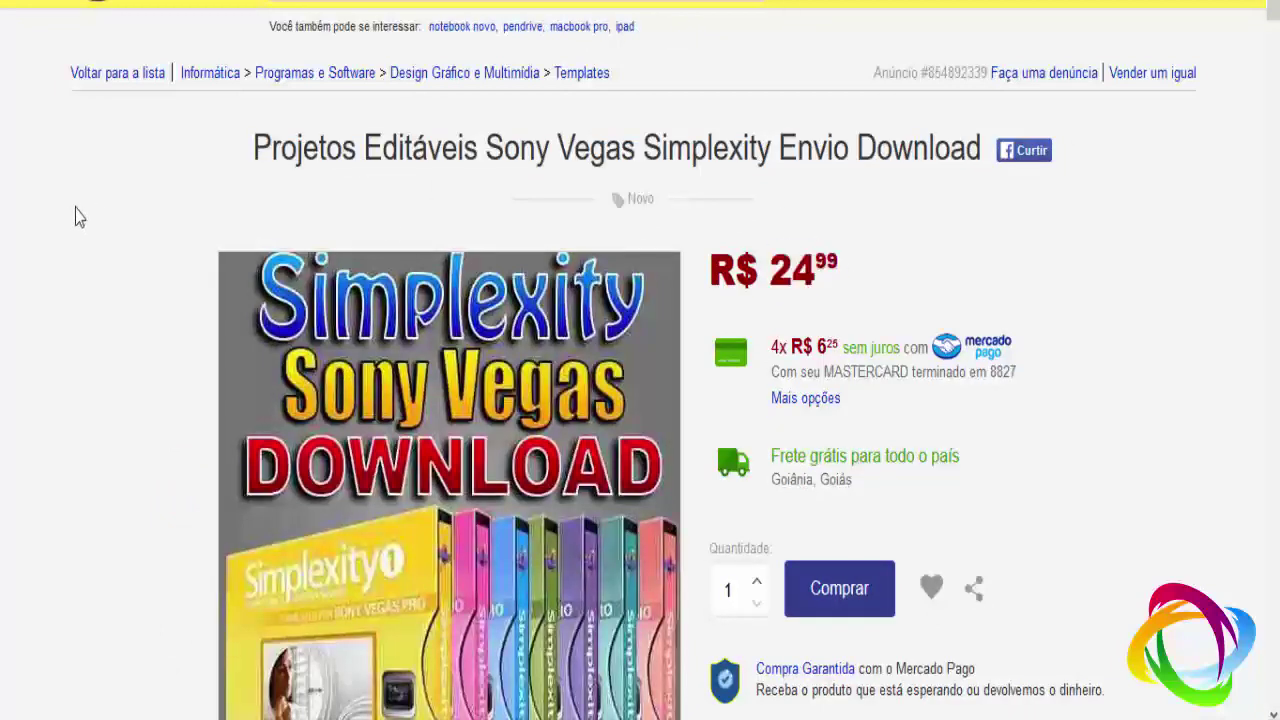
{"action": "scroll", "coordinate": [288, 238], "scroll_direction": "down", "scroll_amount": 2}
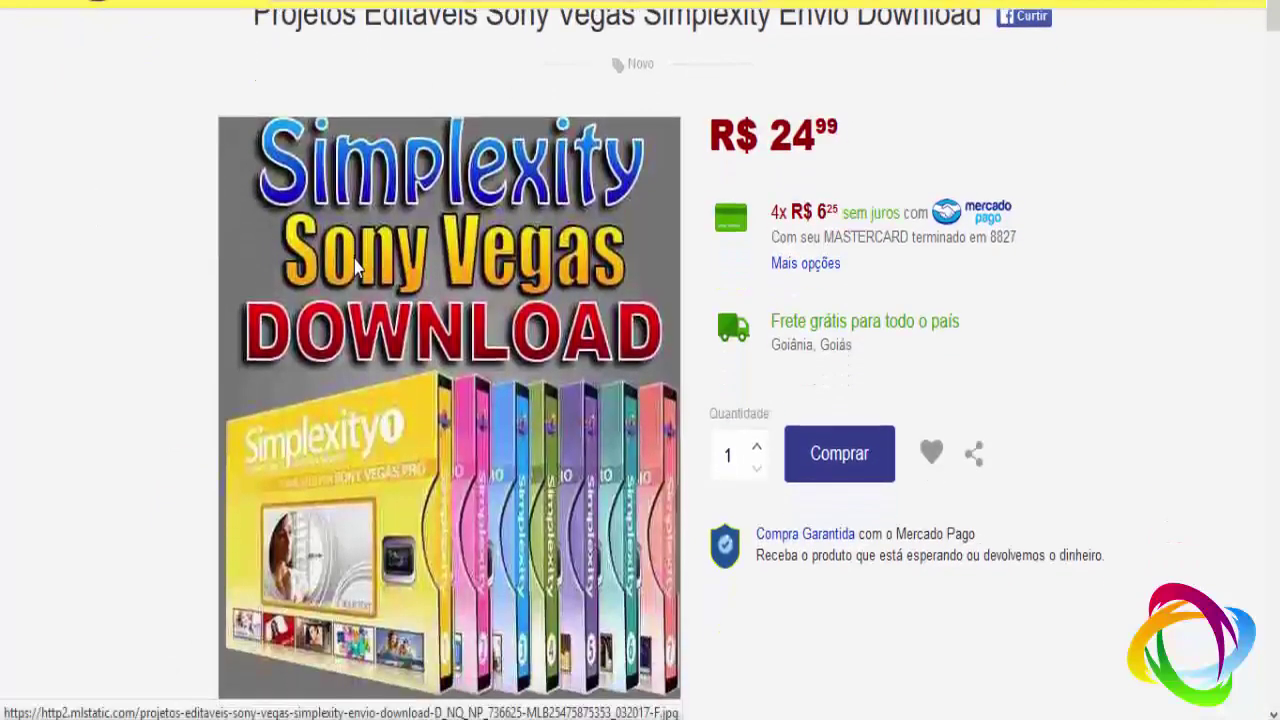
{"action": "scroll", "coordinate": [357, 265], "scroll_direction": "up", "scroll_amount": 2}
{"action": "double_click", "coordinate": [848, 280]}
{"action": "left_click", "coordinate": [850, 280]}
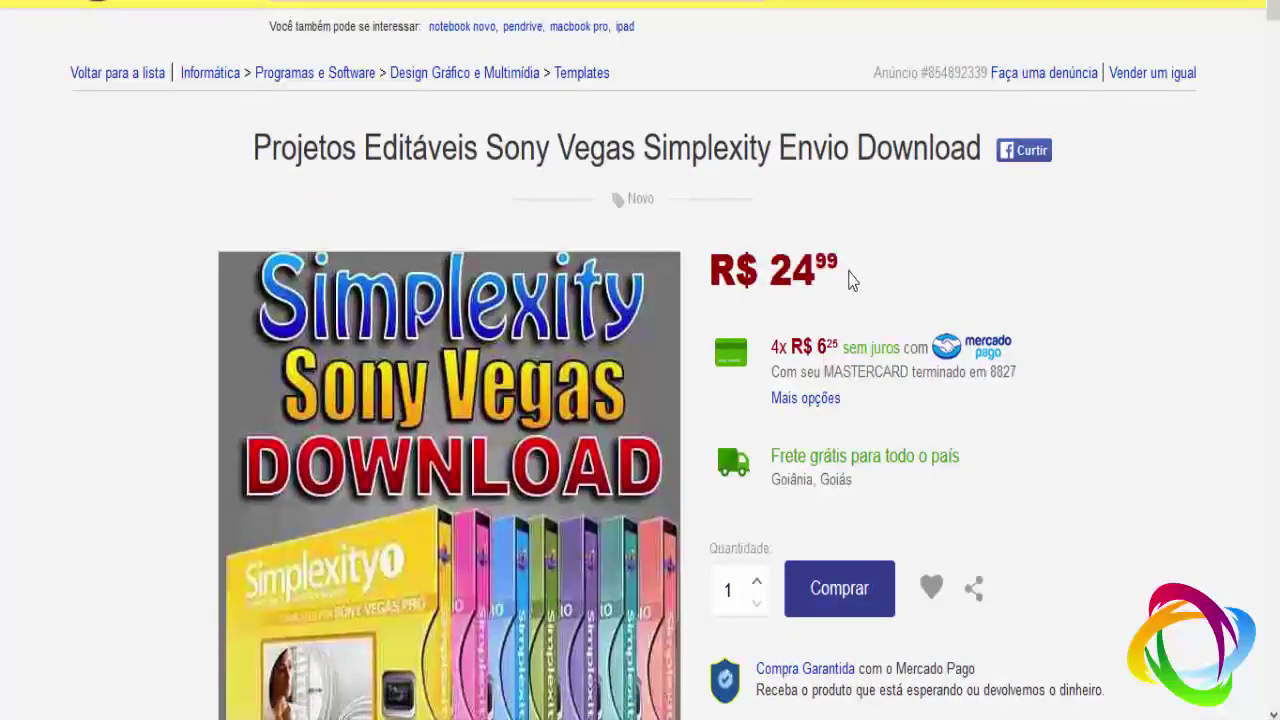
{"action": "key", "text": "alt+Left"}
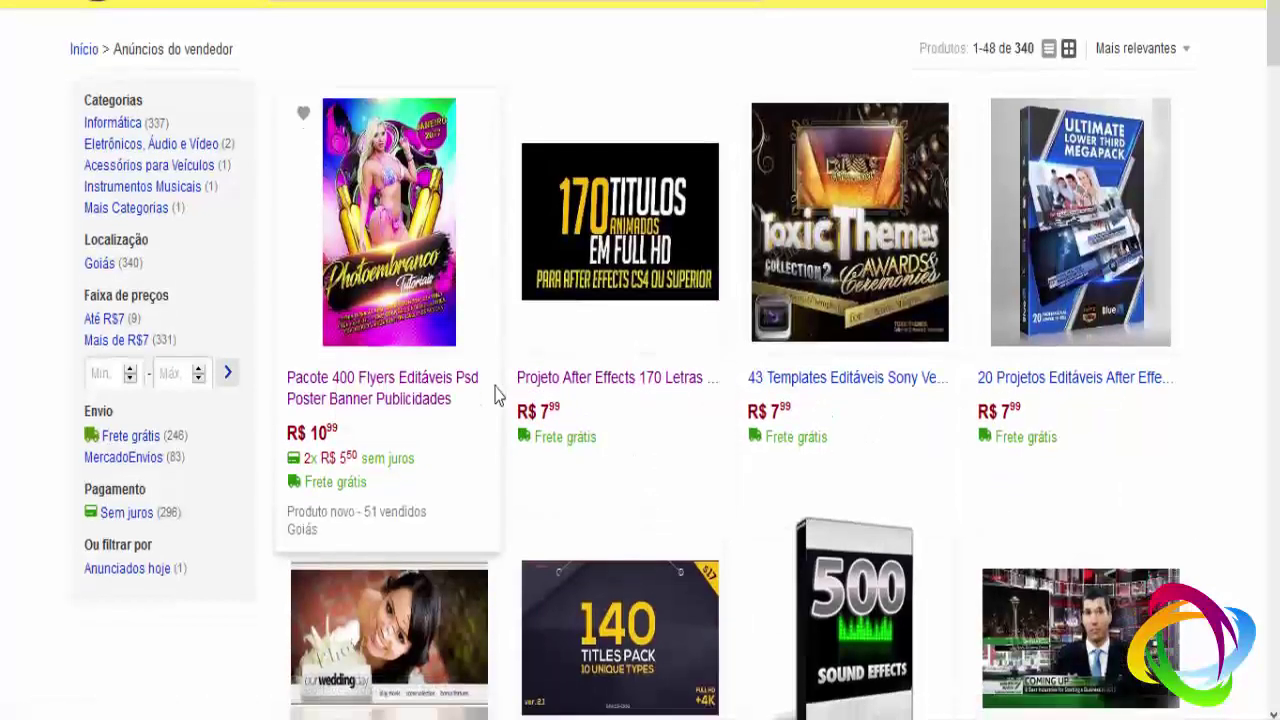
Step: Scroll through the seller's After Effects template listings down to the pagination links
{"action": "scroll", "coordinate": [477, 400], "scroll_direction": "down", "scroll_amount": 3}
{"action": "scroll", "coordinate": [476, 394], "scroll_direction": "up", "scroll_amount": 3}
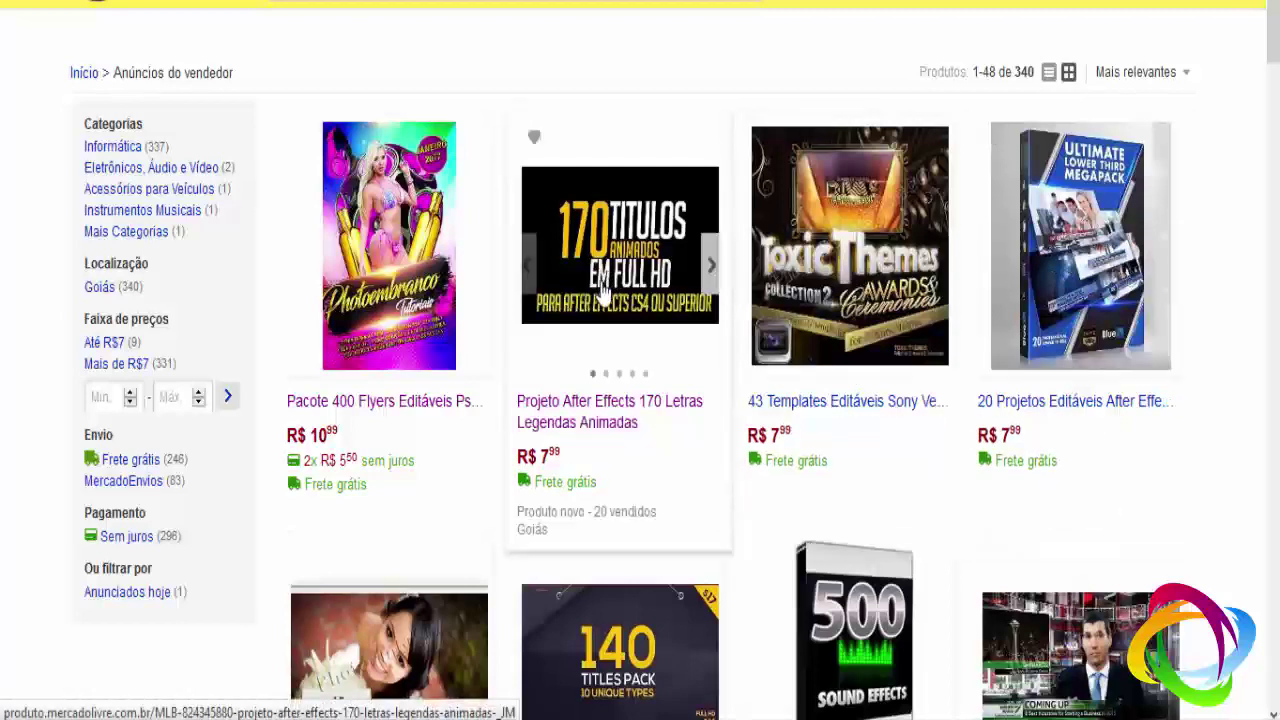
{"action": "scroll", "coordinate": [603, 290], "scroll_direction": "down", "scroll_amount": 4}
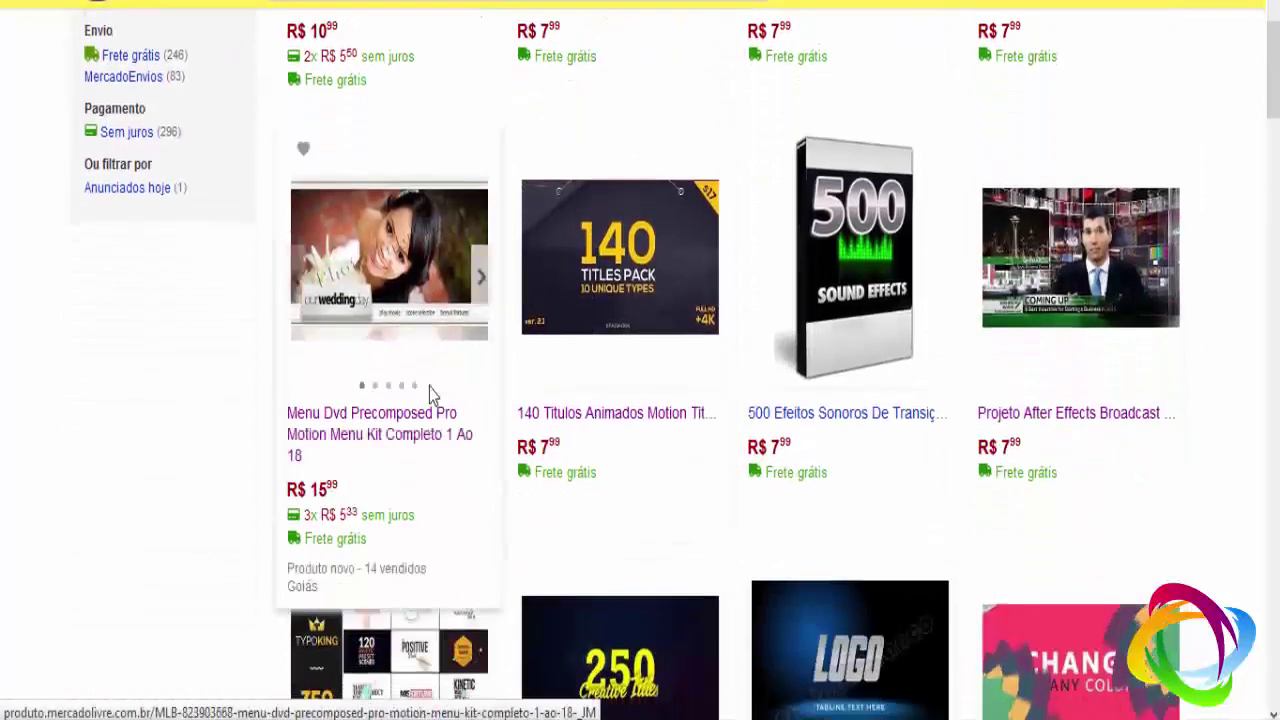
{"action": "scroll", "coordinate": [623, 428], "scroll_direction": "down", "scroll_amount": 4}
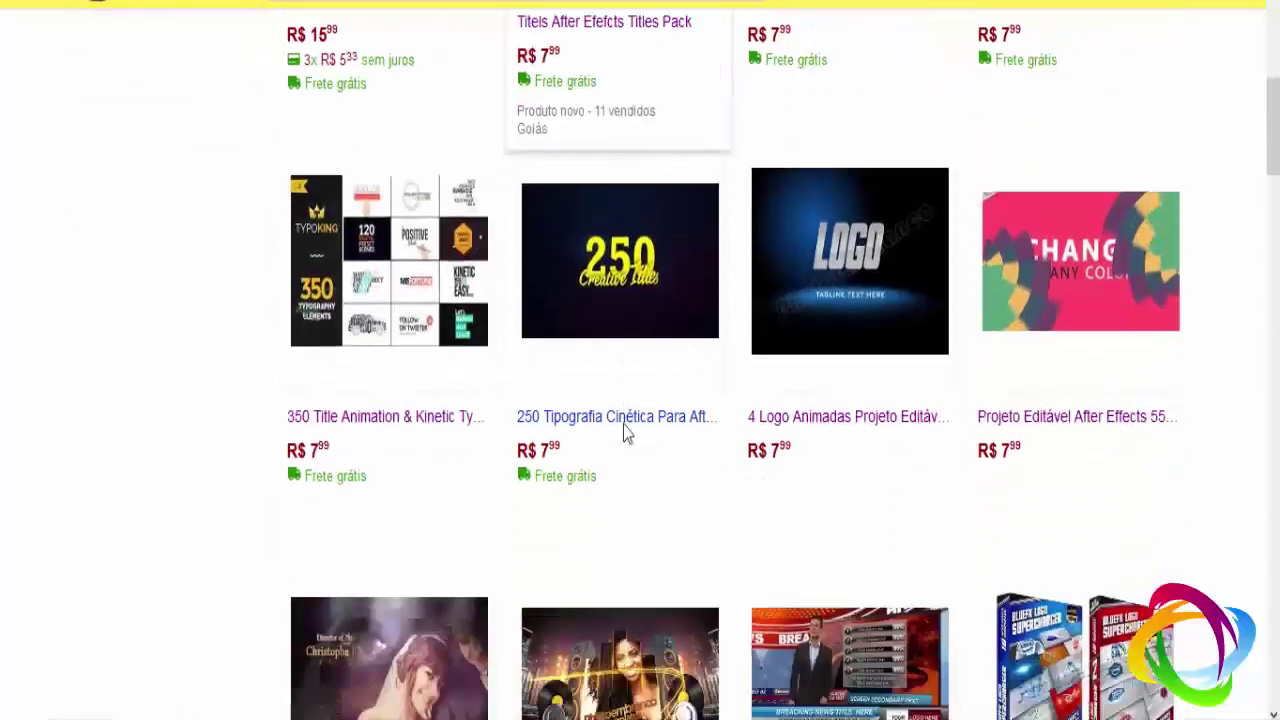
{"action": "scroll", "coordinate": [623, 430], "scroll_direction": "down", "scroll_amount": 1}
{"action": "scroll", "coordinate": [622, 430], "scroll_direction": "up", "scroll_amount": 3}
{"action": "scroll", "coordinate": [622, 432], "scroll_direction": "up", "scroll_amount": 2}
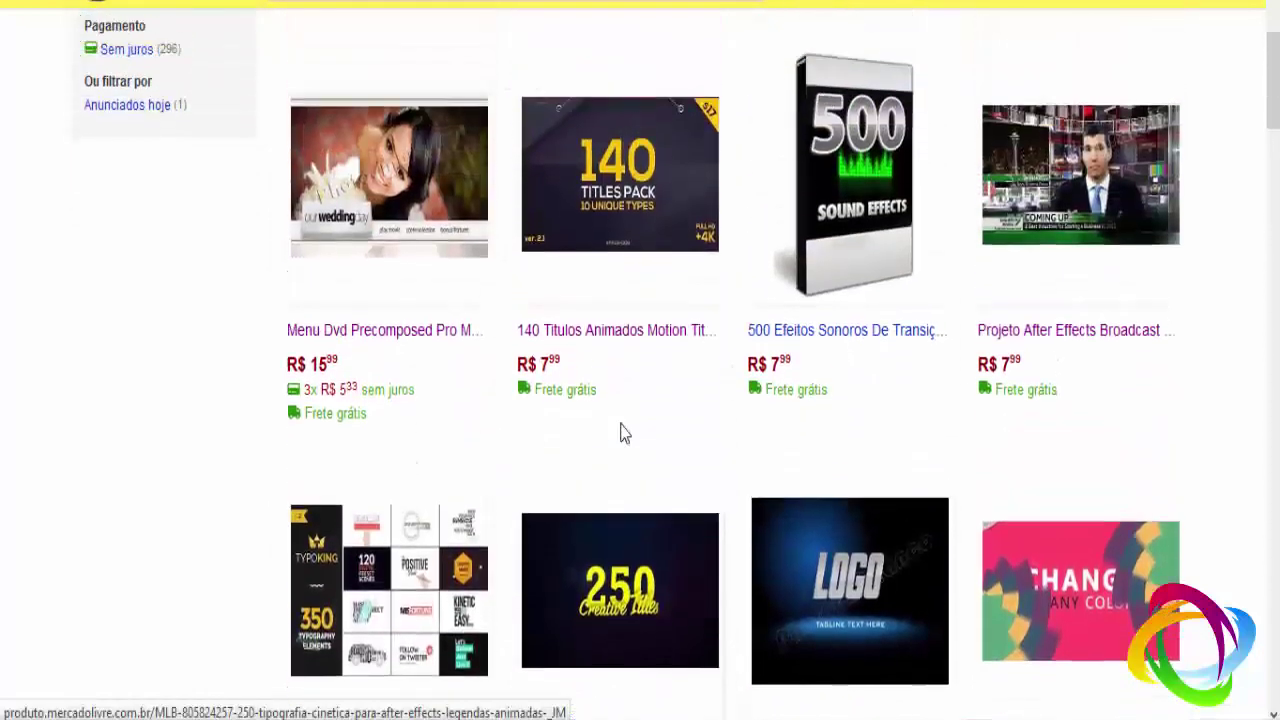
{"action": "scroll", "coordinate": [619, 432], "scroll_direction": "up", "scroll_amount": 5}
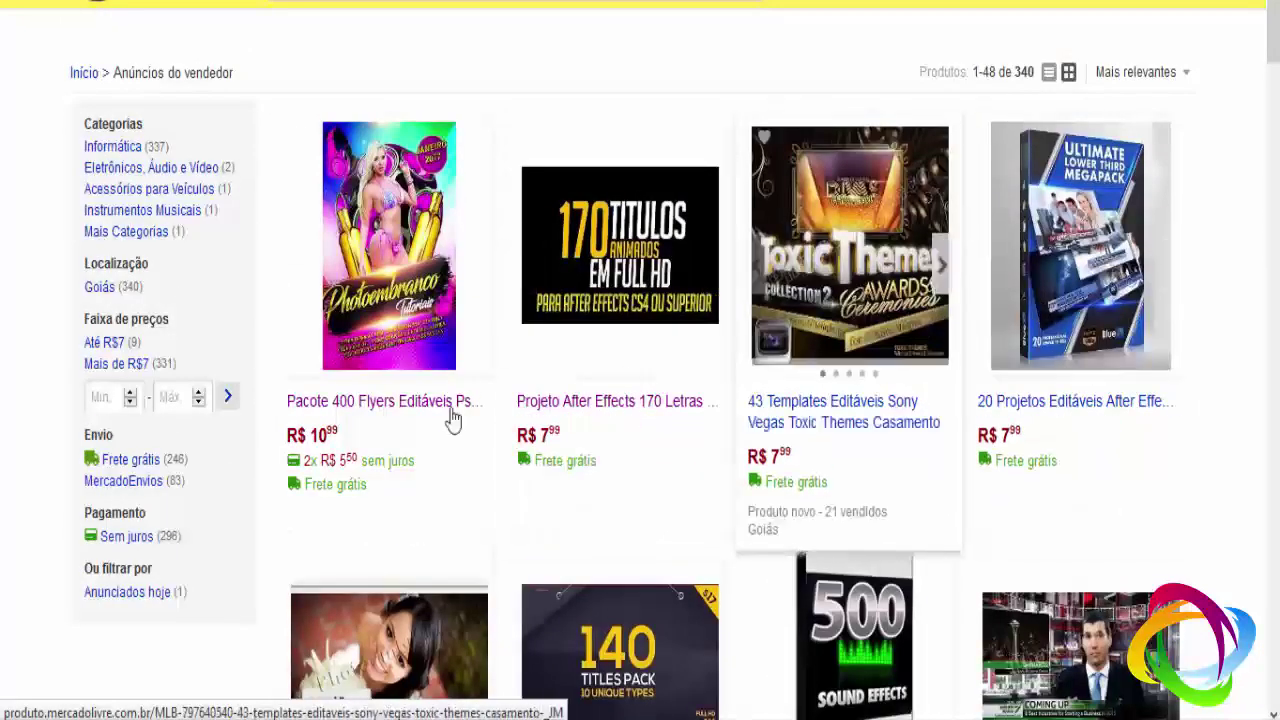
{"action": "scroll", "coordinate": [430, 435], "scroll_direction": "down", "scroll_amount": 3}
{"action": "scroll", "coordinate": [408, 452], "scroll_direction": "down", "scroll_amount": 2}
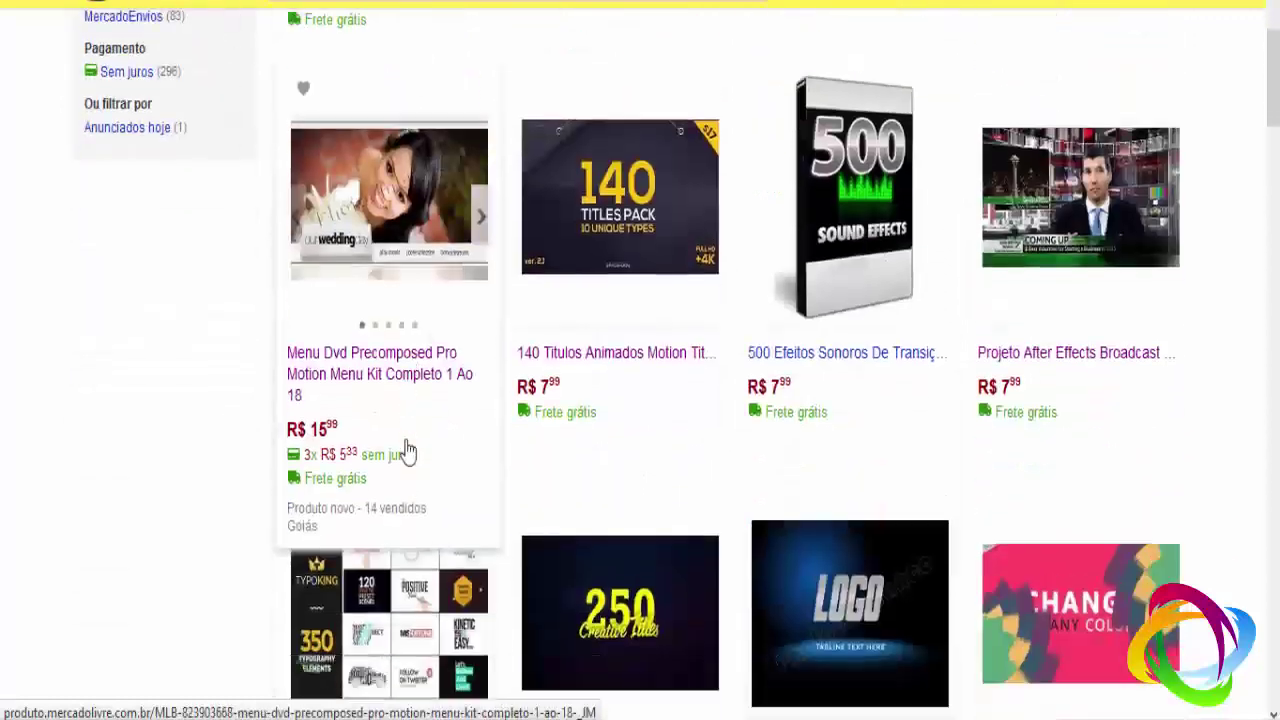
{"action": "scroll", "coordinate": [407, 452], "scroll_direction": "down", "scroll_amount": 4}
{"action": "scroll", "coordinate": [408, 452], "scroll_direction": "up", "scroll_amount": 4}
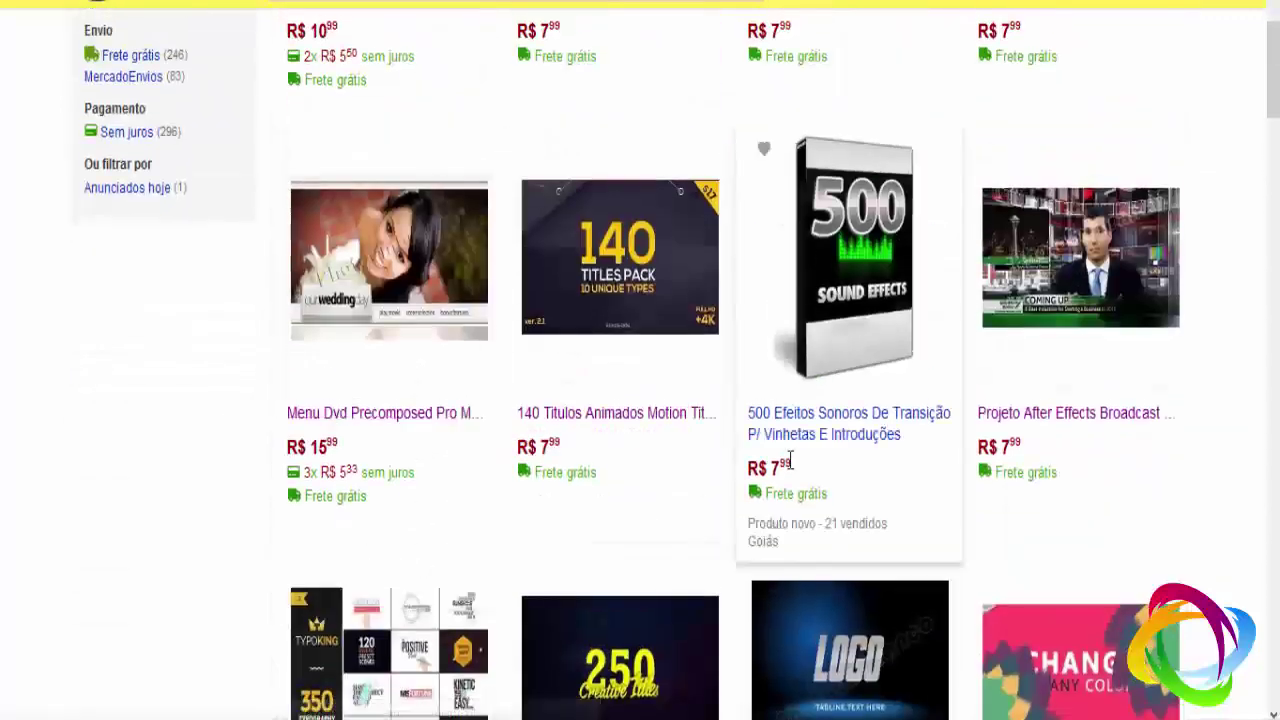
{"action": "scroll", "coordinate": [787, 461], "scroll_direction": "down", "scroll_amount": 3}
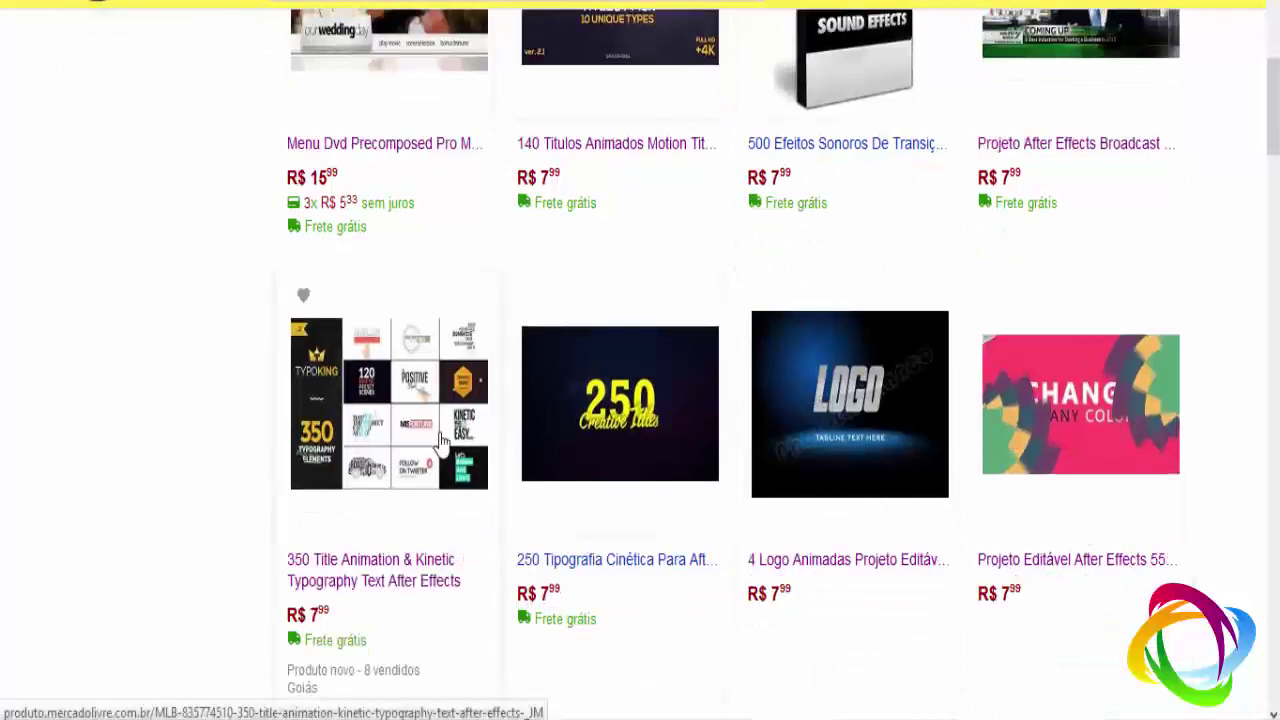
{"action": "scroll", "coordinate": [97, 409], "scroll_direction": "down", "scroll_amount": 3}
{"action": "scroll", "coordinate": [84, 411], "scroll_direction": "down", "scroll_amount": 1}
{"action": "scroll", "coordinate": [84, 411], "scroll_direction": "down", "scroll_amount": 1}
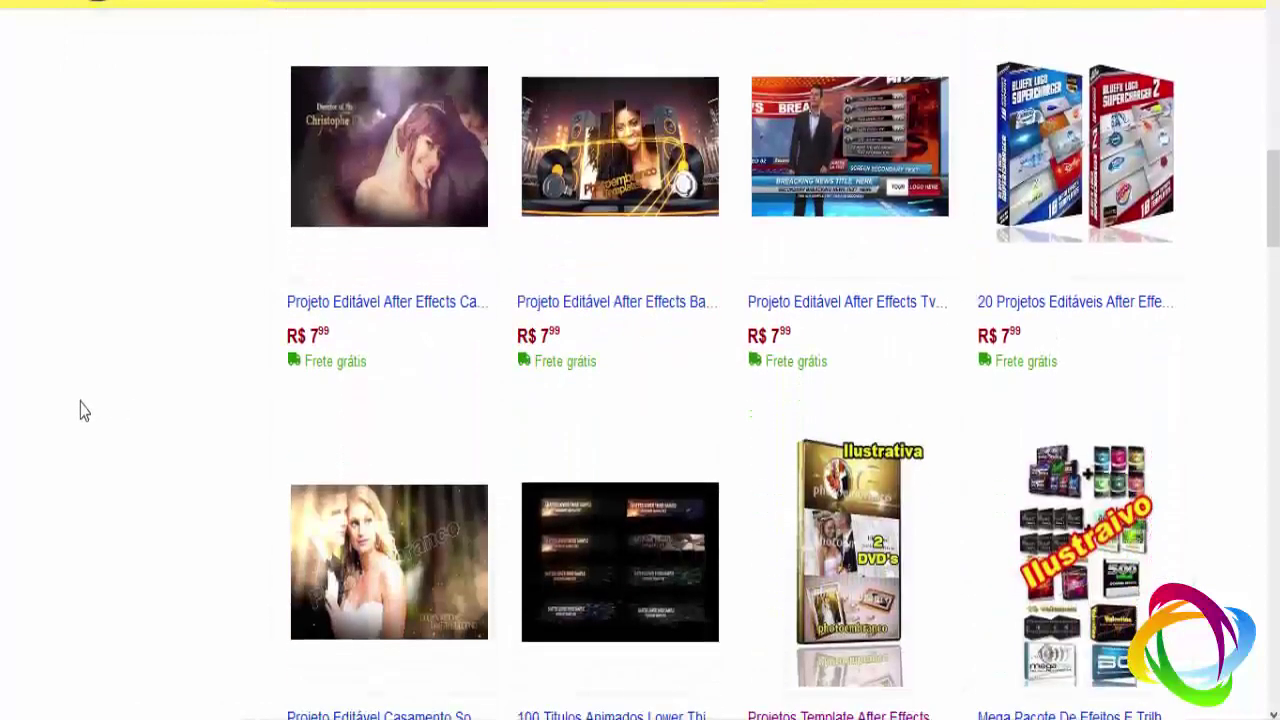
{"action": "scroll", "coordinate": [84, 411], "scroll_direction": "down", "scroll_amount": 2}
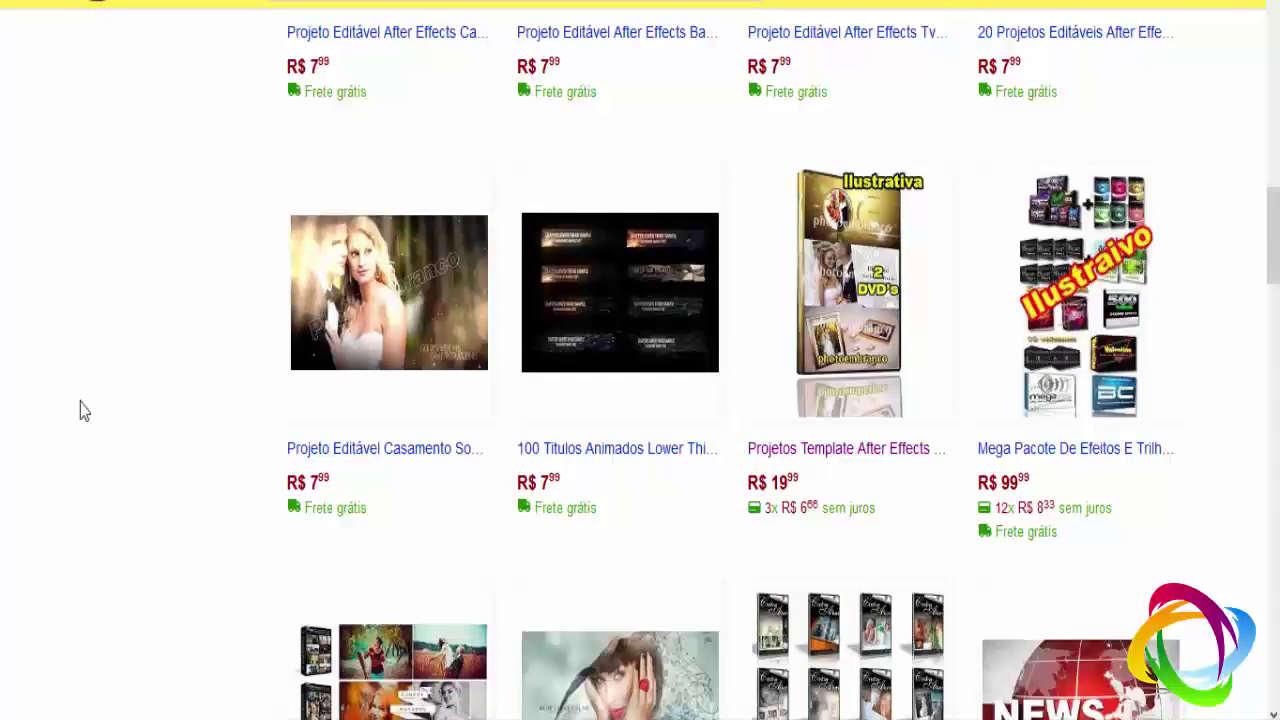
{"action": "scroll", "coordinate": [84, 411], "scroll_direction": "down", "scroll_amount": 2}
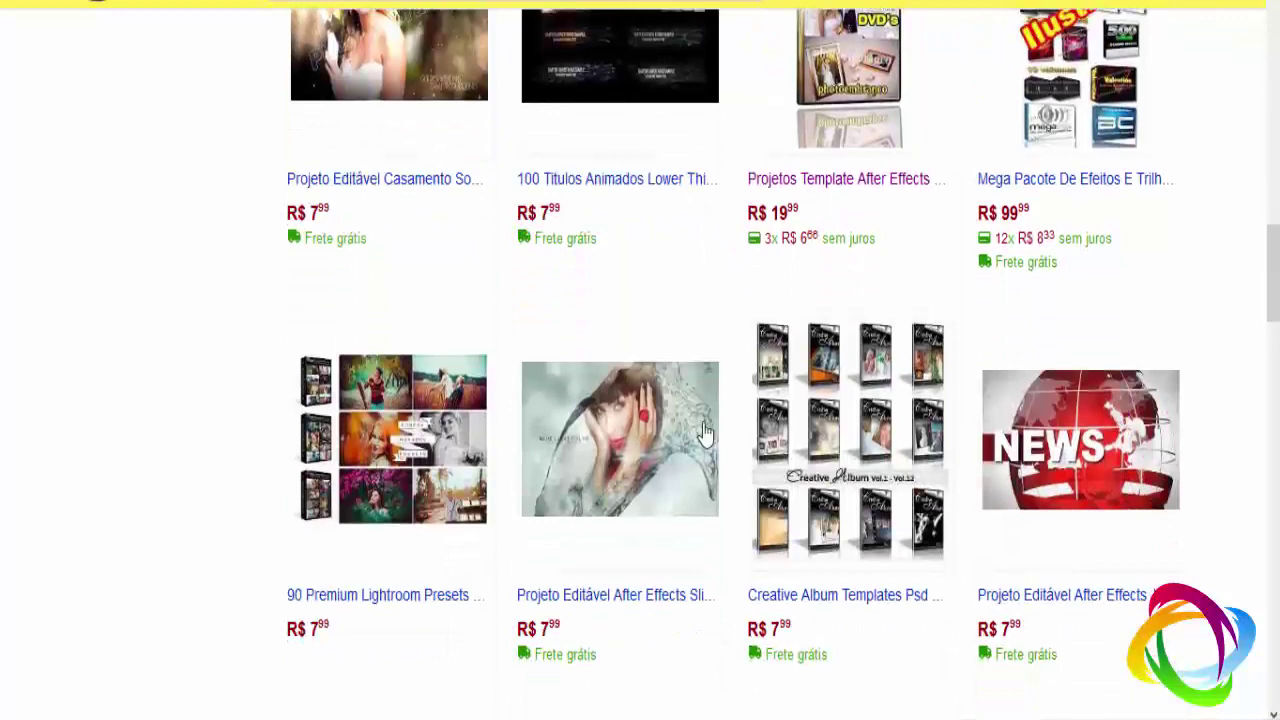
{"action": "scroll", "coordinate": [893, 302], "scroll_direction": "down", "scroll_amount": 1}
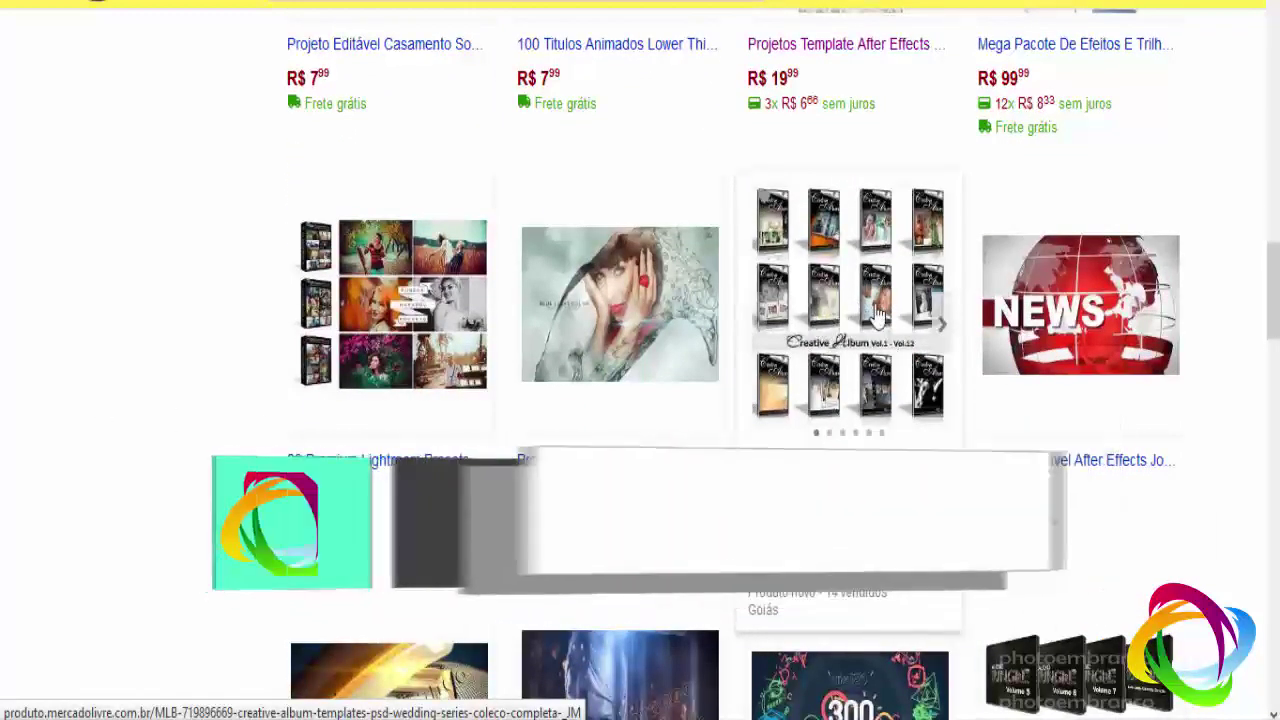
{"action": "scroll", "coordinate": [320, 386], "scroll_direction": "down", "scroll_amount": 5}
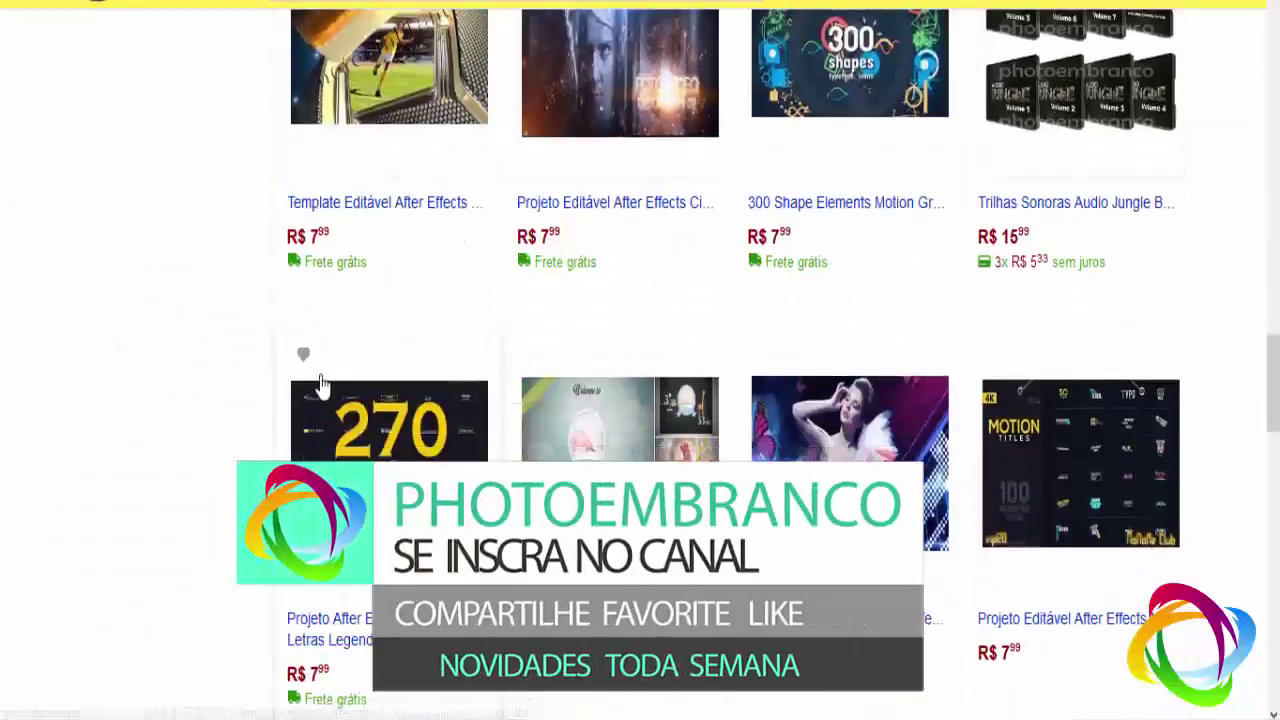
{"action": "scroll", "coordinate": [370, 352], "scroll_direction": "up", "scroll_amount": 3}
{"action": "scroll", "coordinate": [255, 435], "scroll_direction": "down", "scroll_amount": 5}
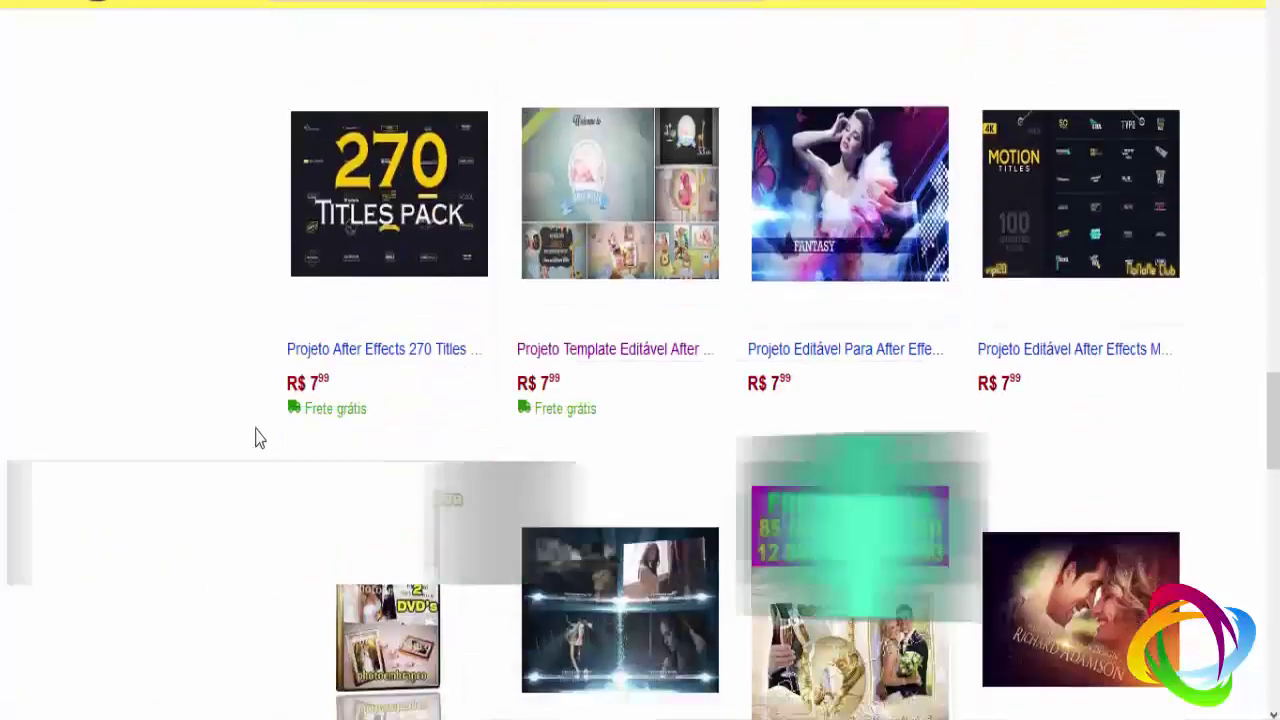
{"action": "scroll", "coordinate": [533, 470], "scroll_direction": "down", "scroll_amount": 1}
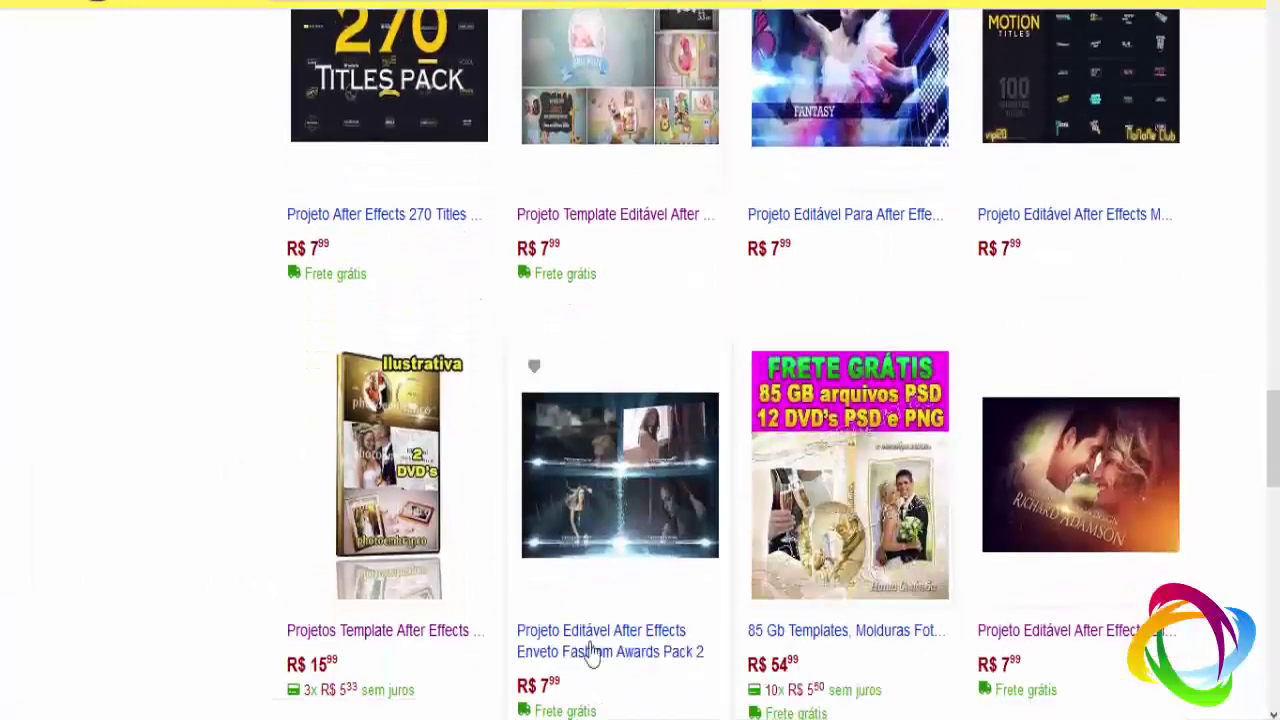
{"action": "scroll", "coordinate": [591, 644], "scroll_direction": "down", "scroll_amount": 5}
{"action": "scroll", "coordinate": [591, 580], "scroll_direction": "down", "scroll_amount": 3}
Step: Load the next page of the seller's listings (49–96 of 340) and scroll through it
{"action": "left_click", "coordinate": [602, 514]}
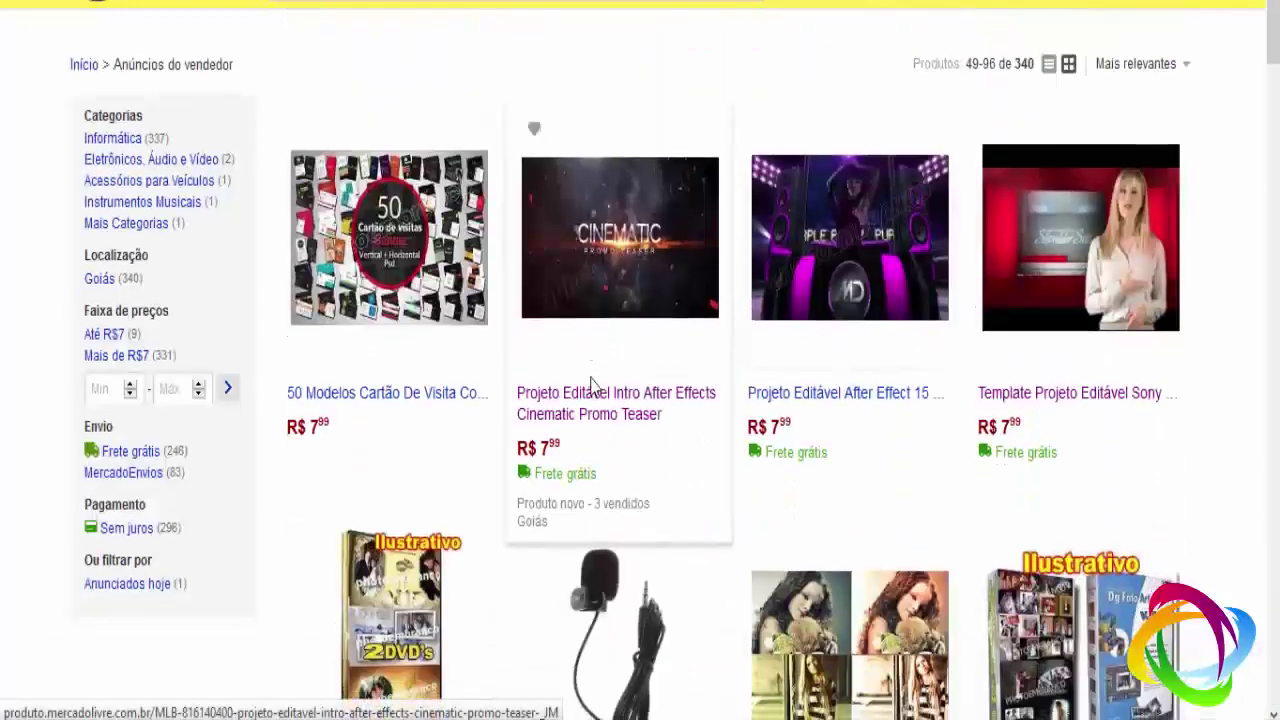
{"action": "scroll", "coordinate": [591, 385], "scroll_direction": "down", "scroll_amount": 3}
{"action": "scroll", "coordinate": [591, 386], "scroll_direction": "down", "scroll_amount": 3}
{"action": "scroll", "coordinate": [591, 386], "scroll_direction": "down", "scroll_amount": 3}
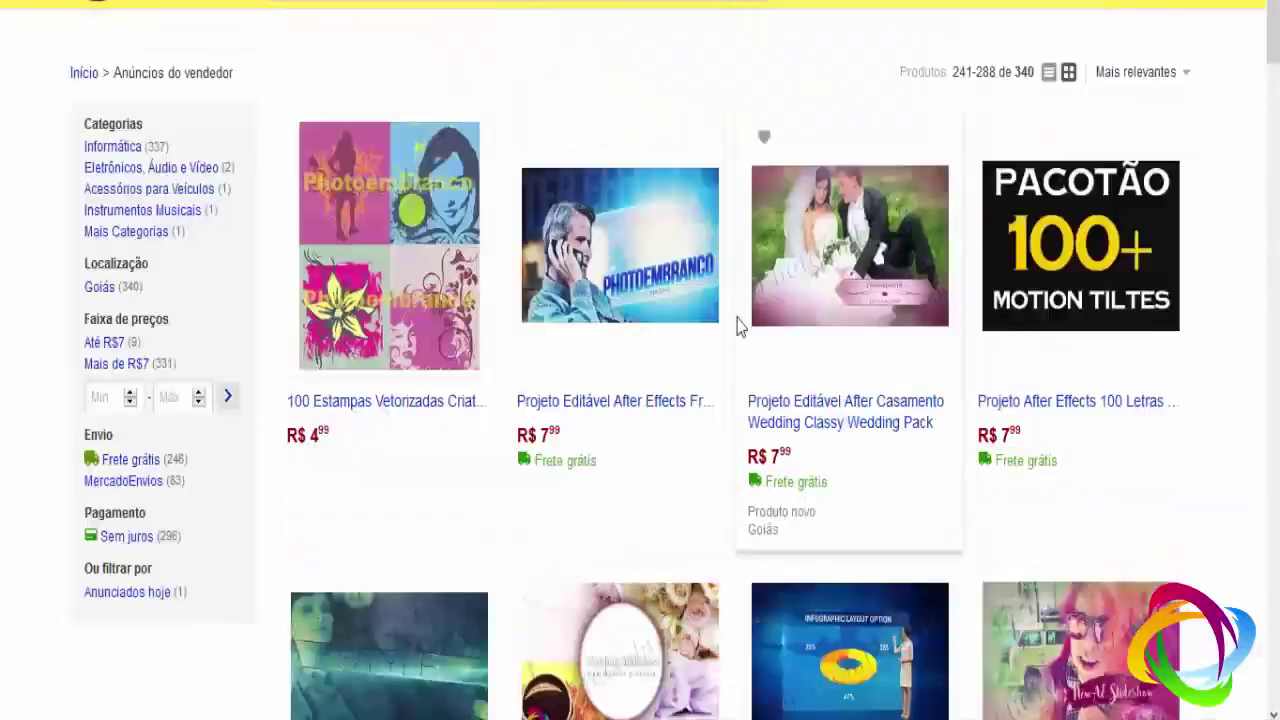
{"action": "scroll", "coordinate": [732, 317], "scroll_direction": "down", "scroll_amount": 4}
{"action": "scroll", "coordinate": [732, 318], "scroll_direction": "down", "scroll_amount": 5}
{"action": "scroll", "coordinate": [732, 318], "scroll_direction": "down", "scroll_amount": 5}
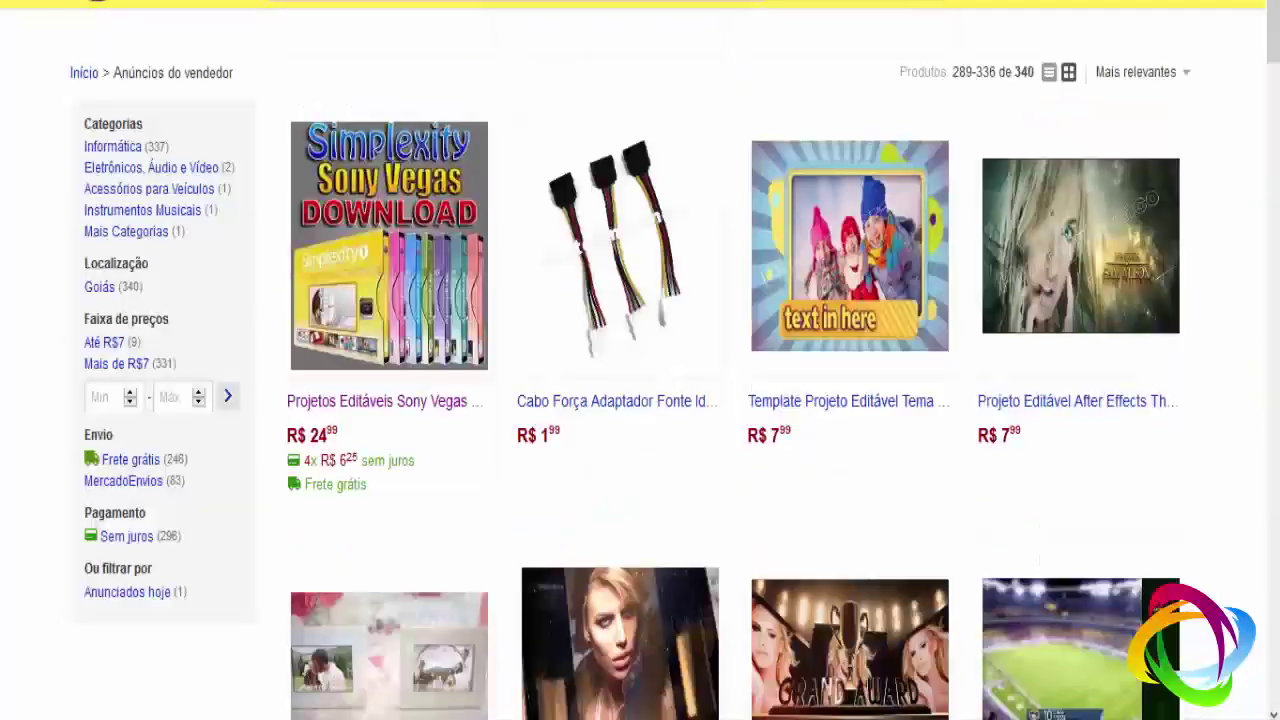
{"action": "scroll", "coordinate": [778, 275], "scroll_direction": "down", "scroll_amount": 4}
{"action": "scroll", "coordinate": [775, 266], "scroll_direction": "down", "scroll_amount": 4}
{"action": "scroll", "coordinate": [775, 266], "scroll_direction": "down", "scroll_amount": 4}
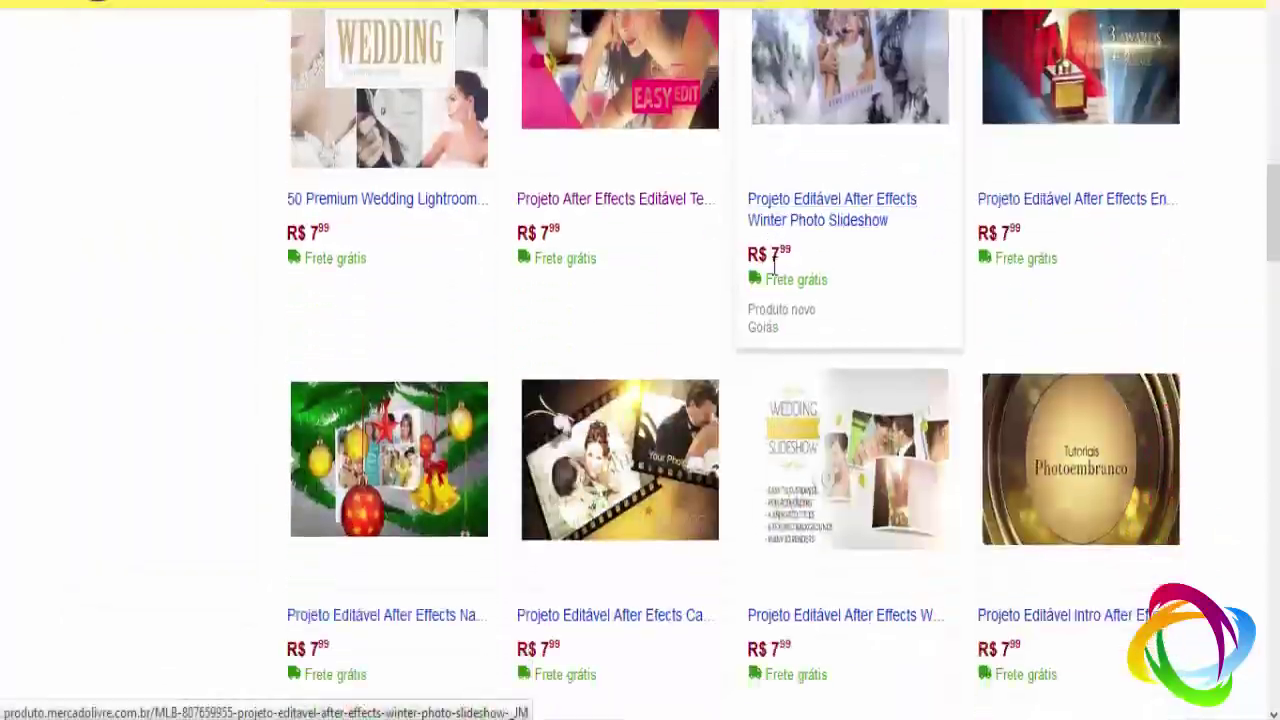
{"action": "scroll", "coordinate": [771, 263], "scroll_direction": "down", "scroll_amount": 4}
{"action": "scroll", "coordinate": [771, 266], "scroll_direction": "down", "scroll_amount": 3}
{"action": "scroll", "coordinate": [770, 280], "scroll_direction": "down", "scroll_amount": 6}
{"action": "scroll", "coordinate": [770, 282], "scroll_direction": "down", "scroll_amount": 5}
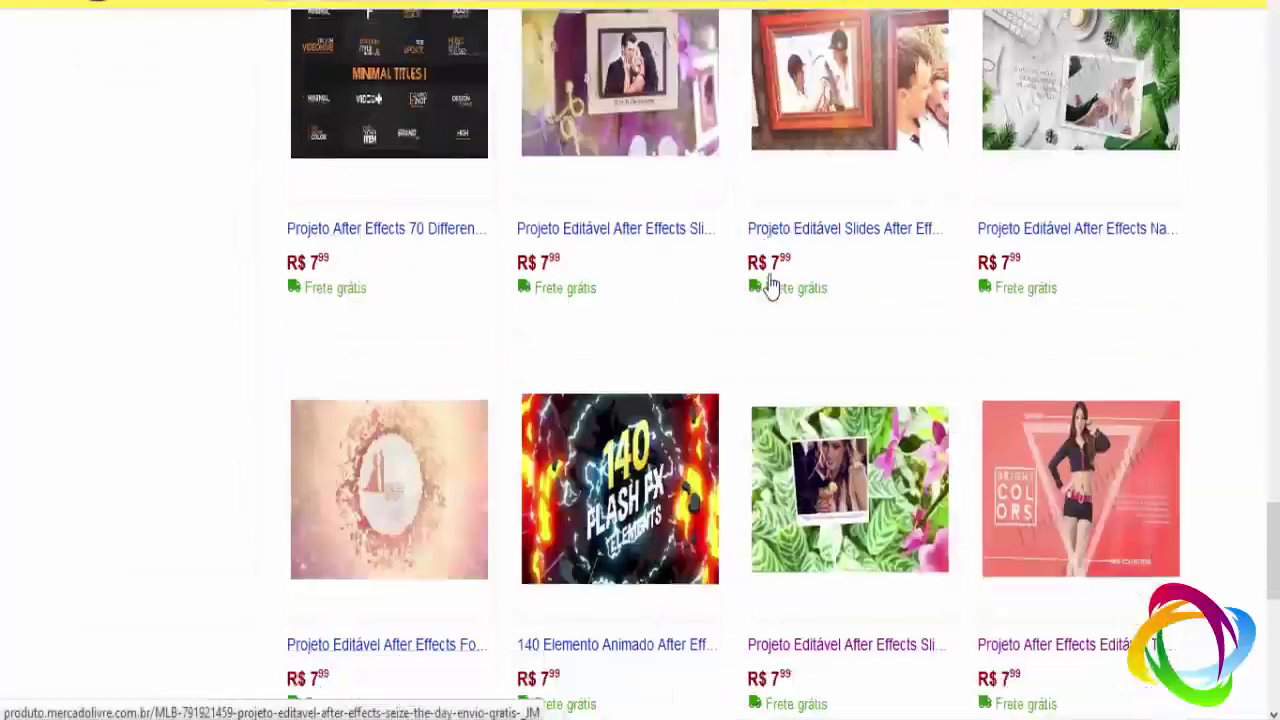
{"action": "scroll", "coordinate": [766, 286], "scroll_direction": "down", "scroll_amount": 4}
{"action": "scroll", "coordinate": [766, 297], "scroll_direction": "up", "scroll_amount": 4}
{"action": "scroll", "coordinate": [766, 297], "scroll_direction": "up", "scroll_amount": 5}
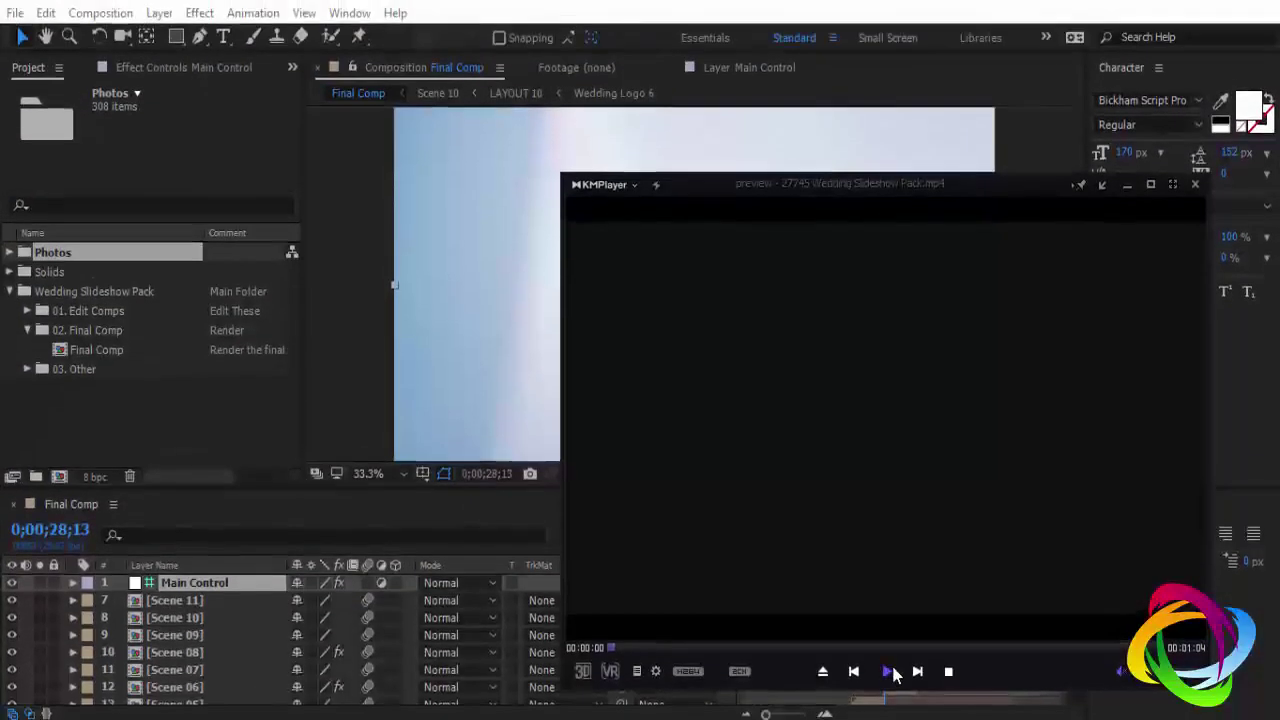
Step: Play the Wedding Slideshow Pack preview in KMPlayer, then return to the After Effects project
{"action": "left_click", "coordinate": [886, 669]}
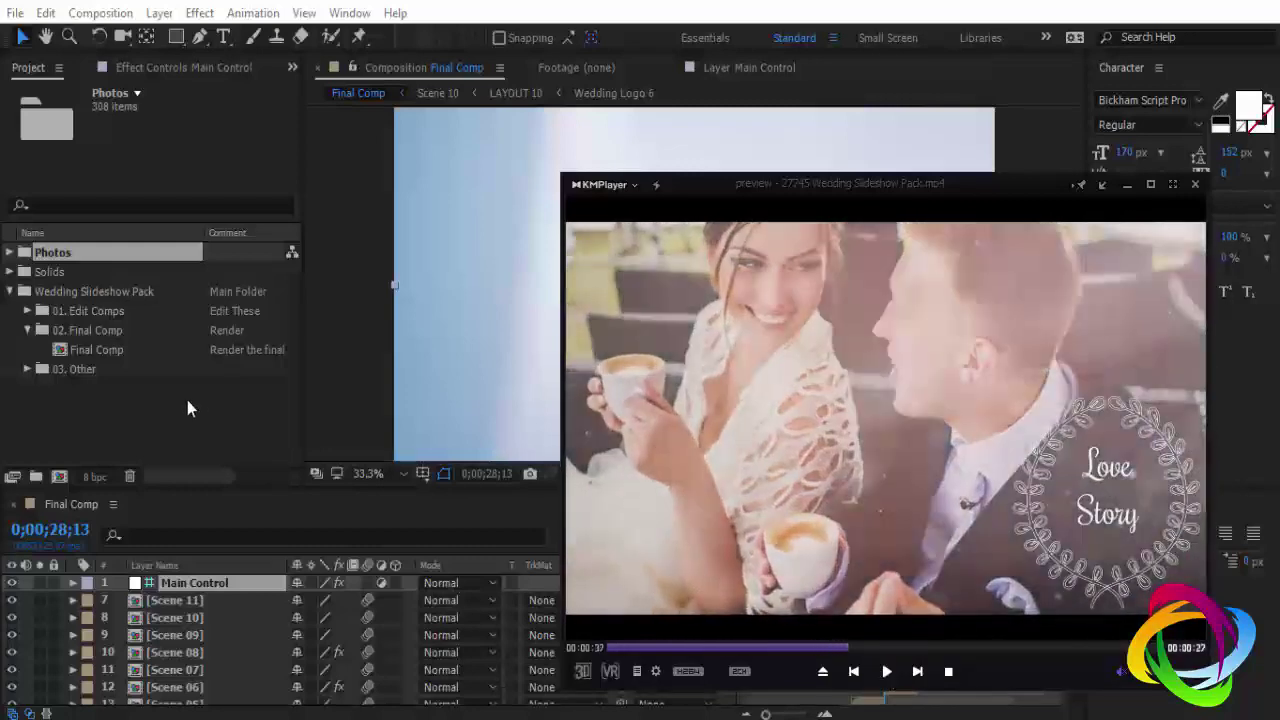
{"action": "left_click", "coordinate": [176, 390]}
Step: Expand the Photos folder to look at the first photo, then collapse it again
{"action": "left_click", "coordinate": [9, 253]}
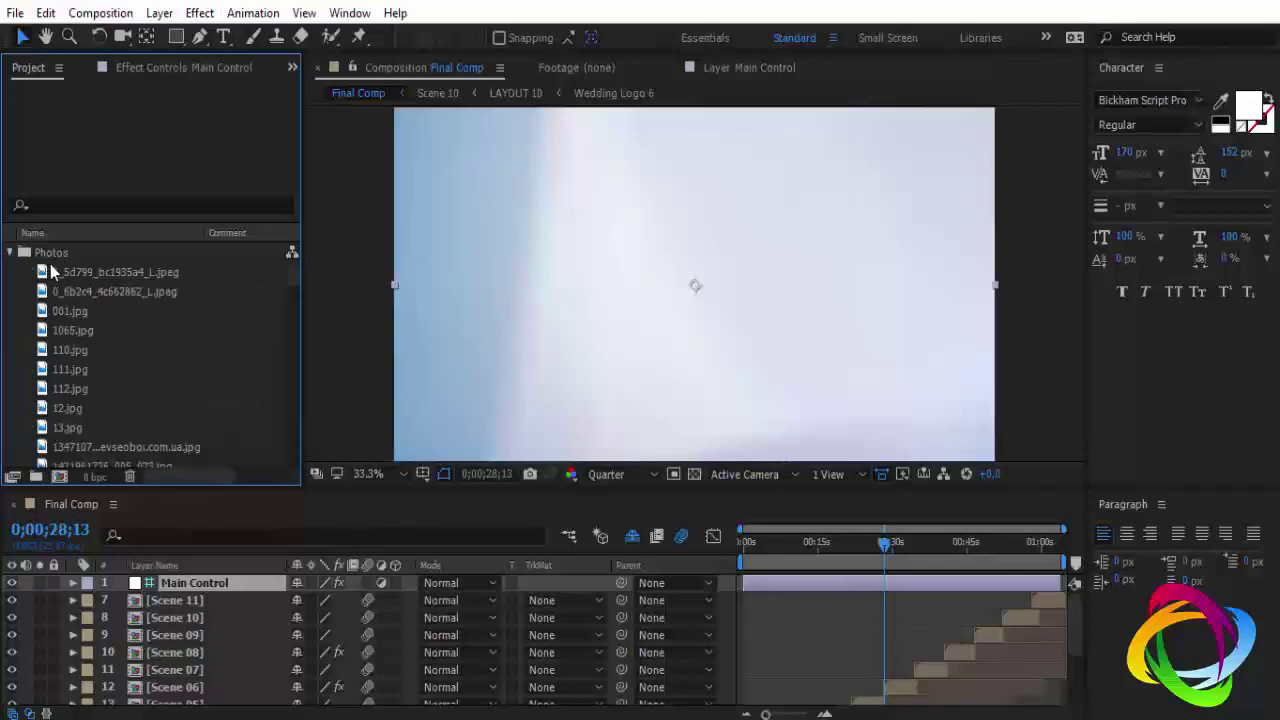
{"action": "left_click", "coordinate": [60, 270]}
{"action": "left_click", "coordinate": [9, 253]}
{"action": "left_click", "coordinate": [91, 398]}
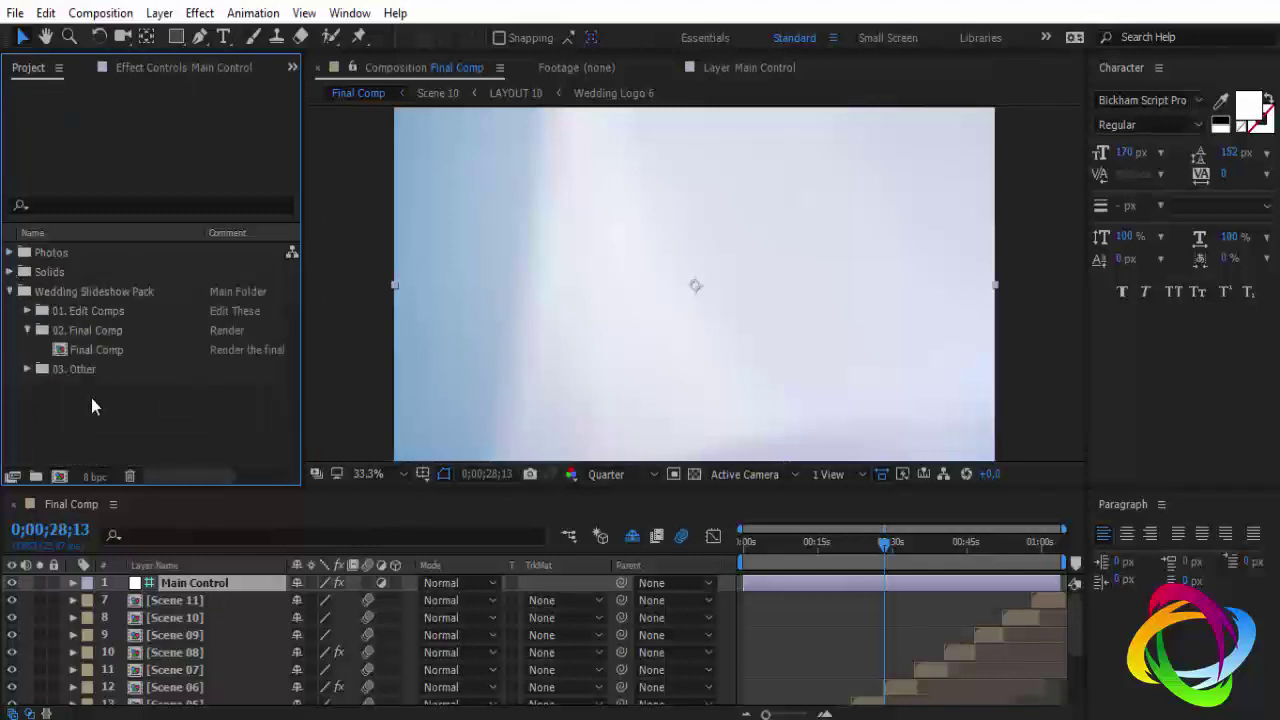
Step: Expand 01. Edit Comps, open the Music Place composition from Music, and close it
{"action": "left_click", "coordinate": [99, 313]}
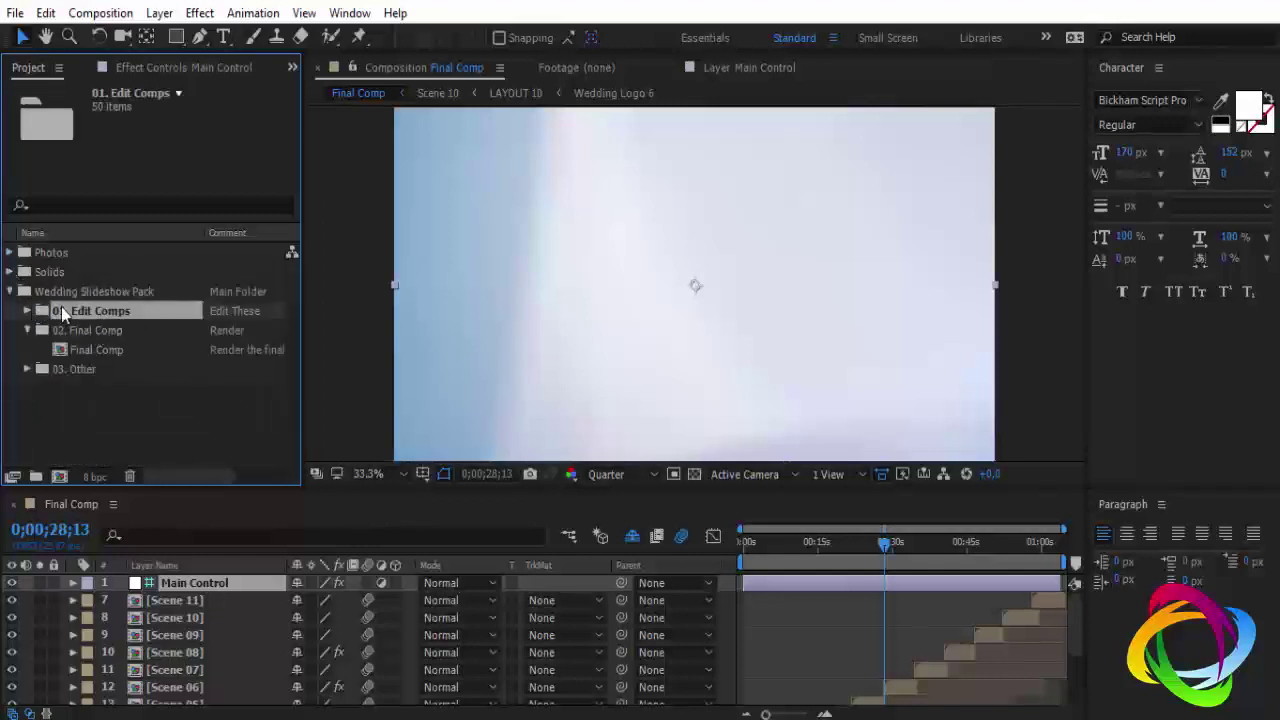
{"action": "left_click", "coordinate": [27, 311]}
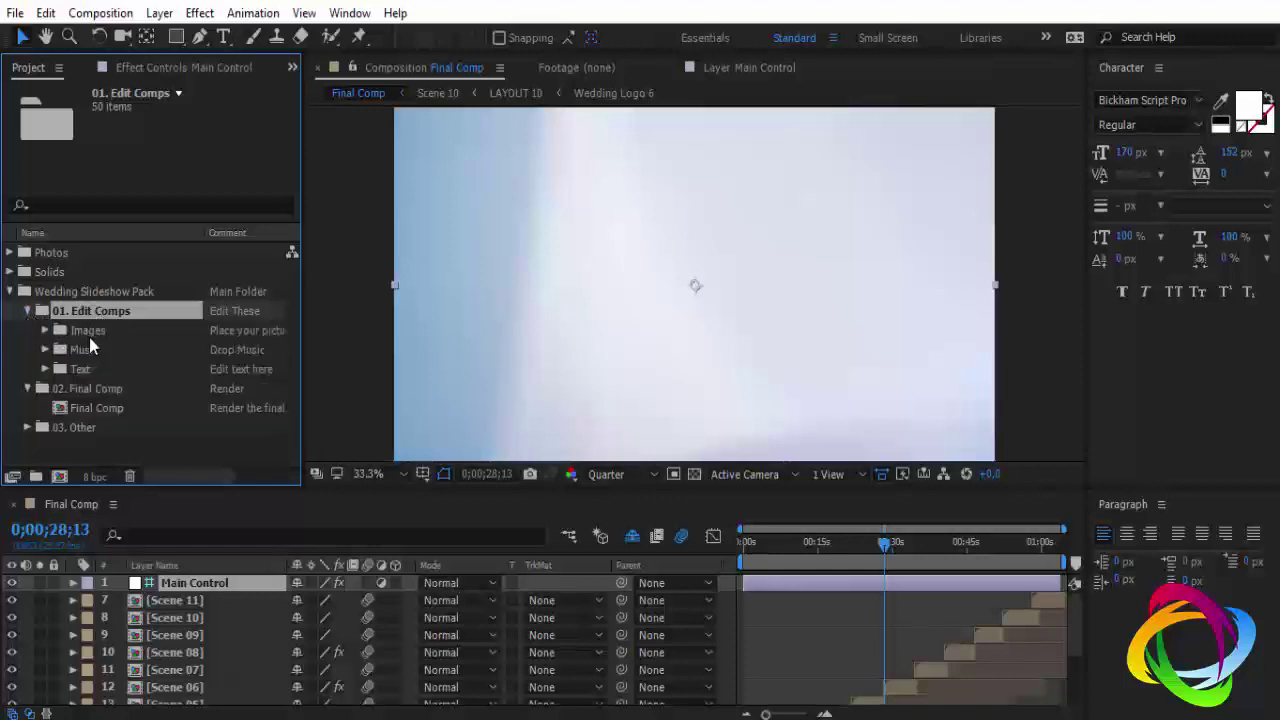
{"action": "left_click", "coordinate": [88, 332]}
{"action": "left_click", "coordinate": [45, 350]}
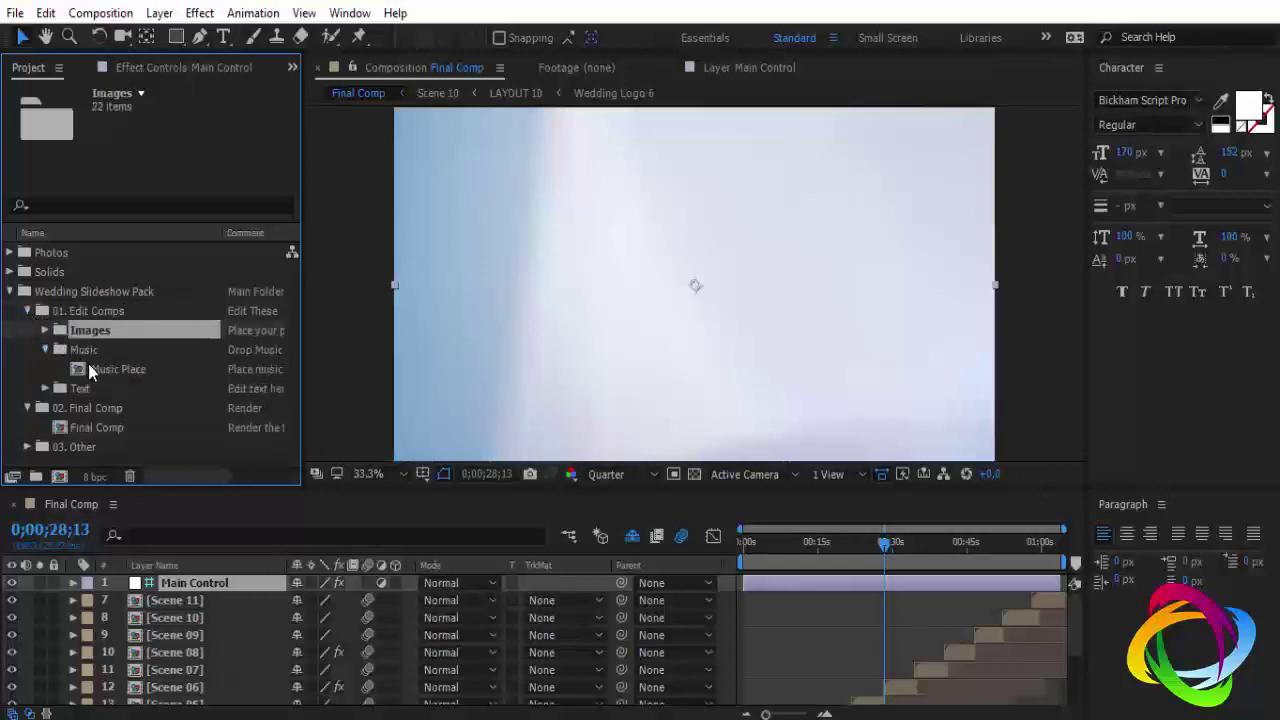
{"action": "double_click", "coordinate": [90, 370]}
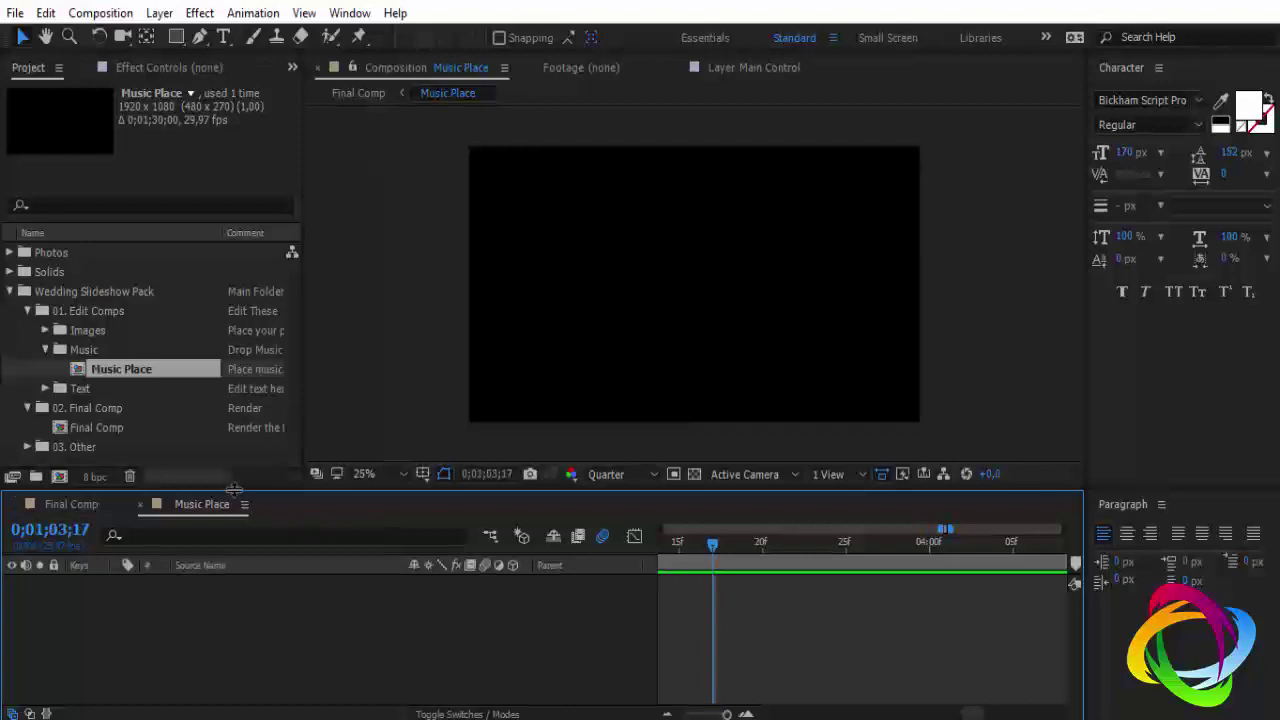
{"action": "key", "text": "ctrl+w"}
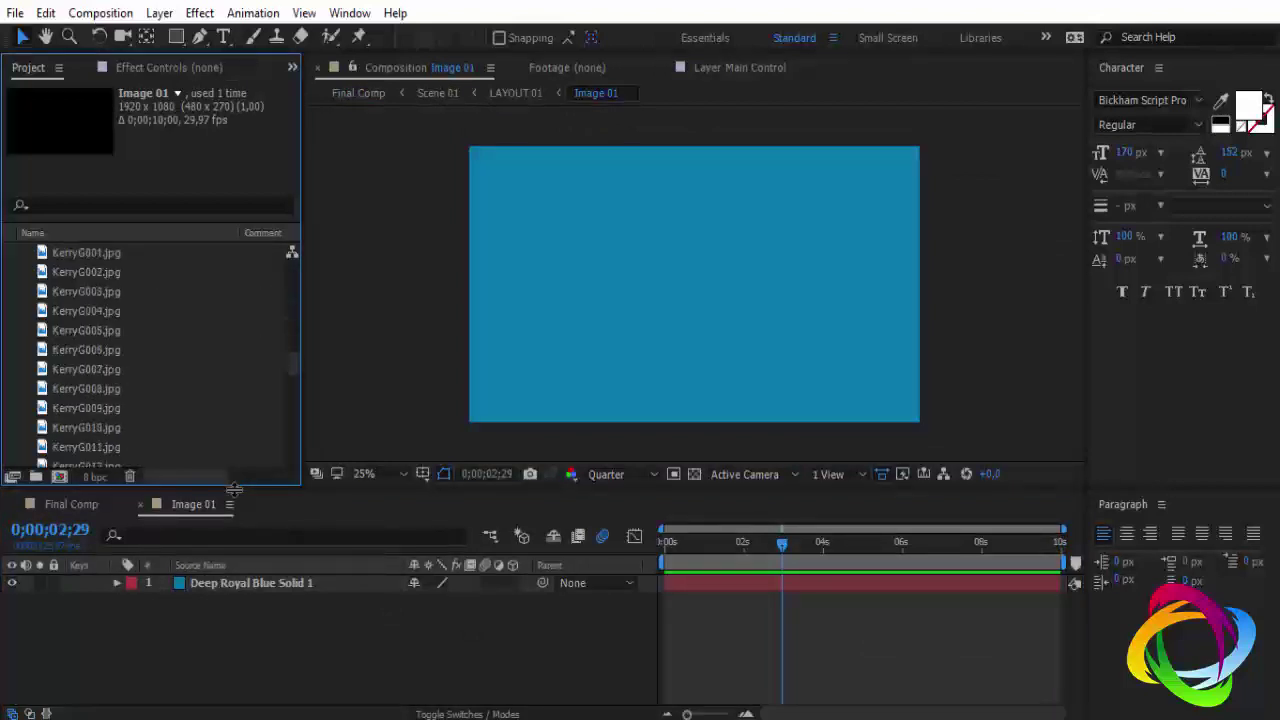
Step: Place getImage (4).jpg into the Image 01 timeline at 190% scale and return to Final Comp
{"action": "key", "text": "Down"}
{"action": "key", "text": "Down"}
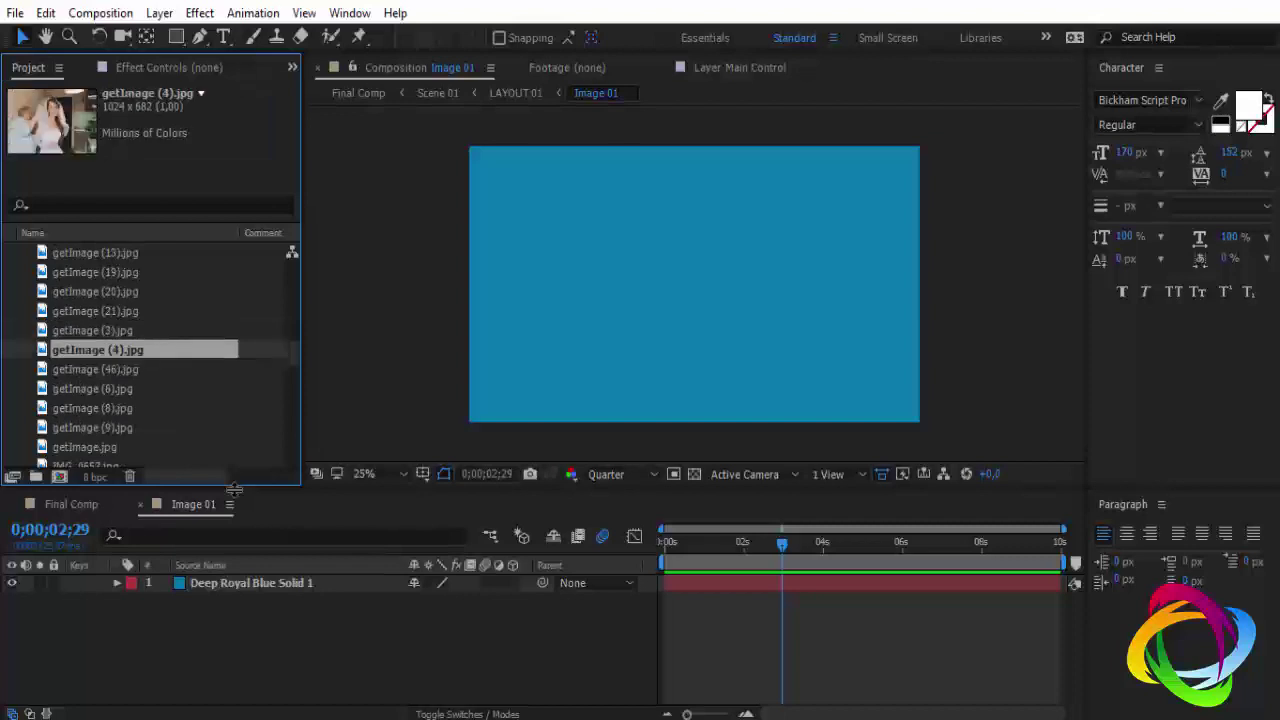
{"action": "left_click_drag", "start_coordinate": [97, 349], "coordinate": [190, 583]}
{"action": "key", "text": "s"}
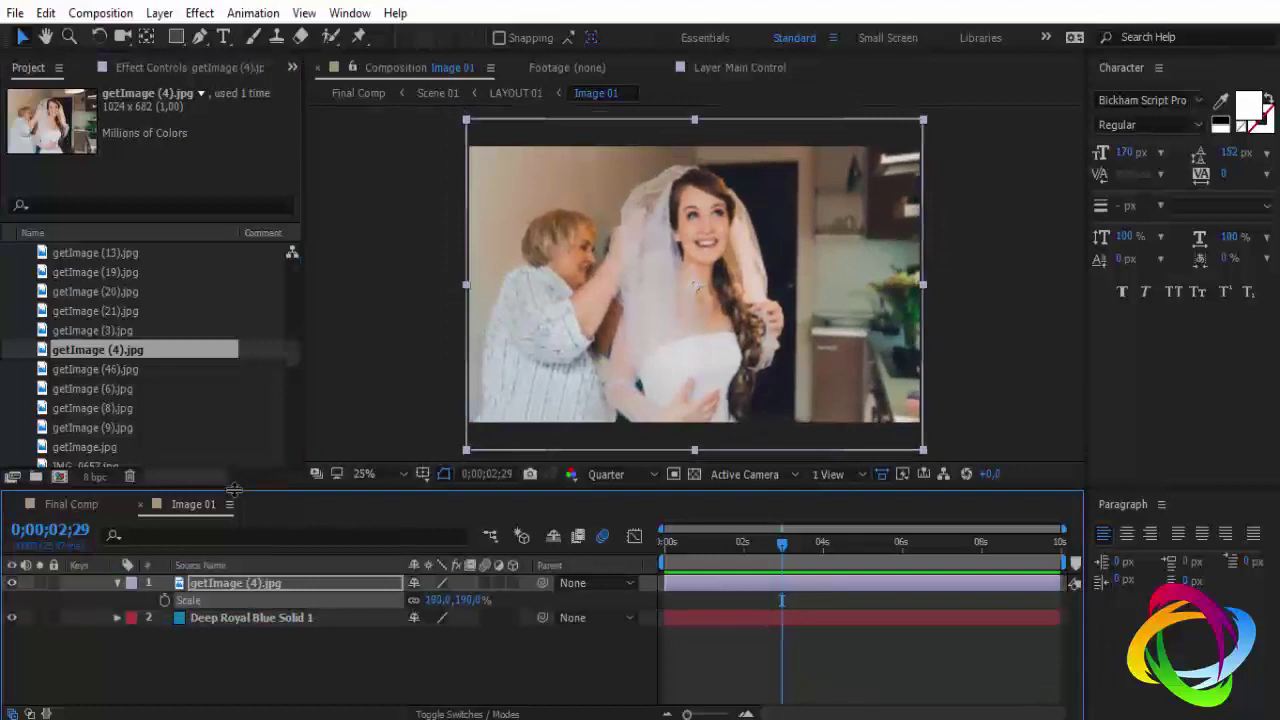
{"action": "key", "text": "ctrl+w"}
{"action": "scroll", "coordinate": [150, 350], "scroll_direction": "up", "scroll_amount": 5}
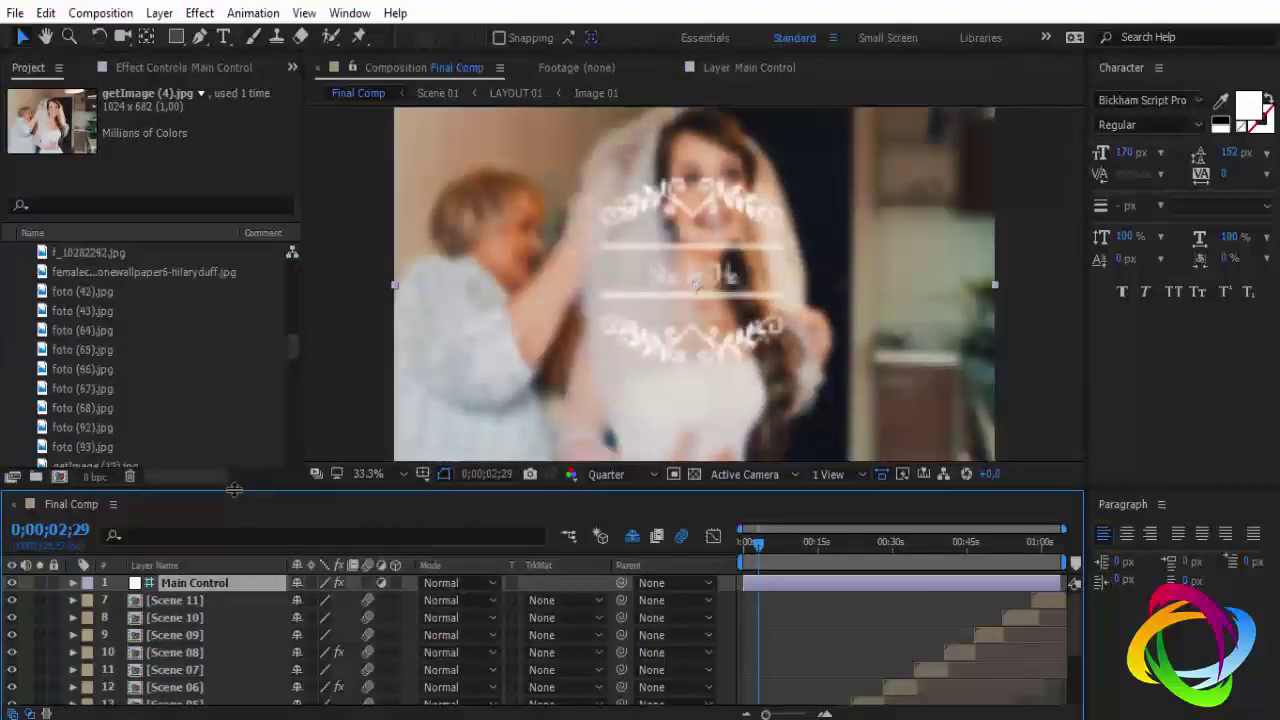
{"action": "scroll", "coordinate": [150, 350], "scroll_direction": "down", "scroll_amount": 10}
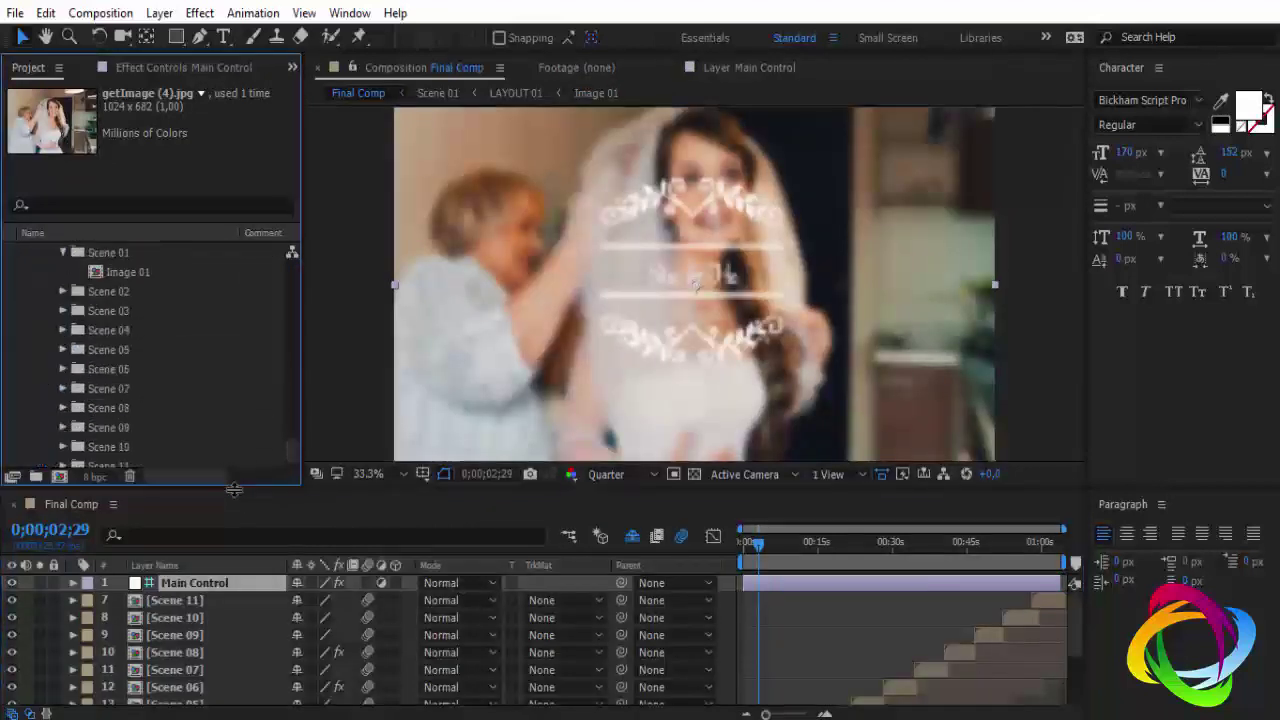
Step: Open the Image 02 composition from the Scene 02 folder
{"action": "left_click", "coordinate": [63, 291]}
{"action": "double_click", "coordinate": [131, 310]}
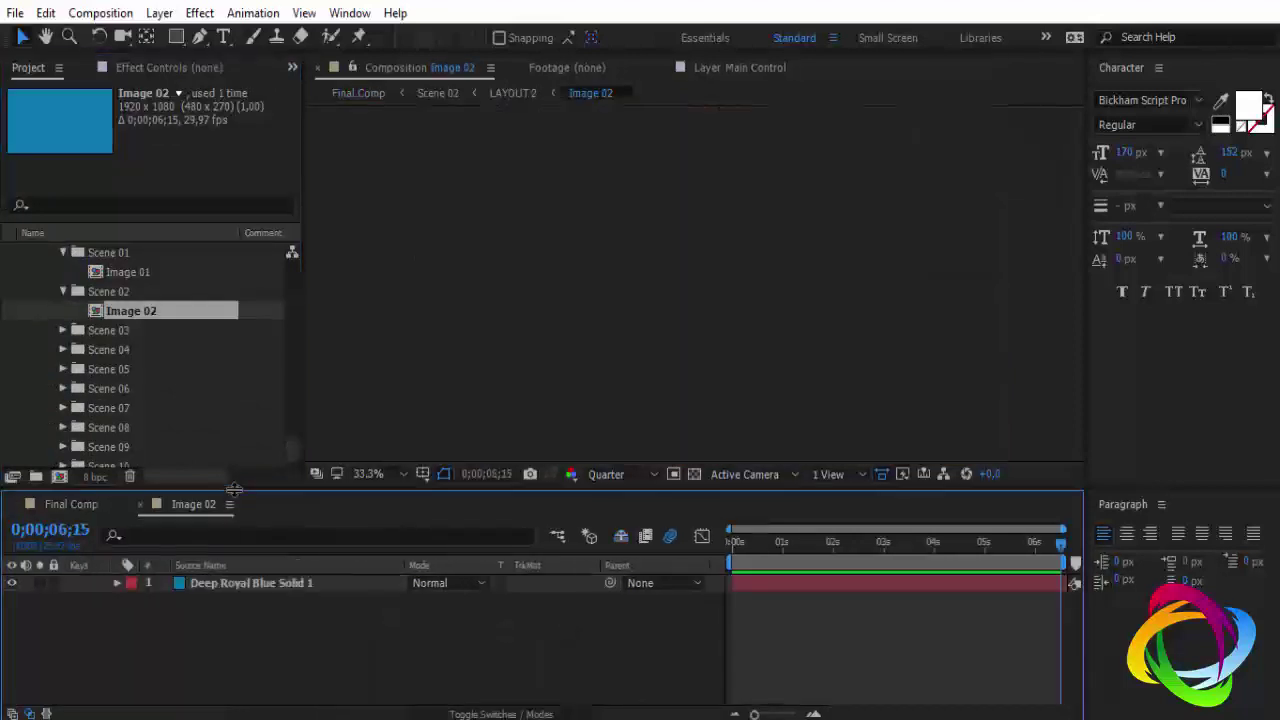
{"action": "scroll", "coordinate": [150, 349], "scroll_direction": "up", "scroll_amount": 10}
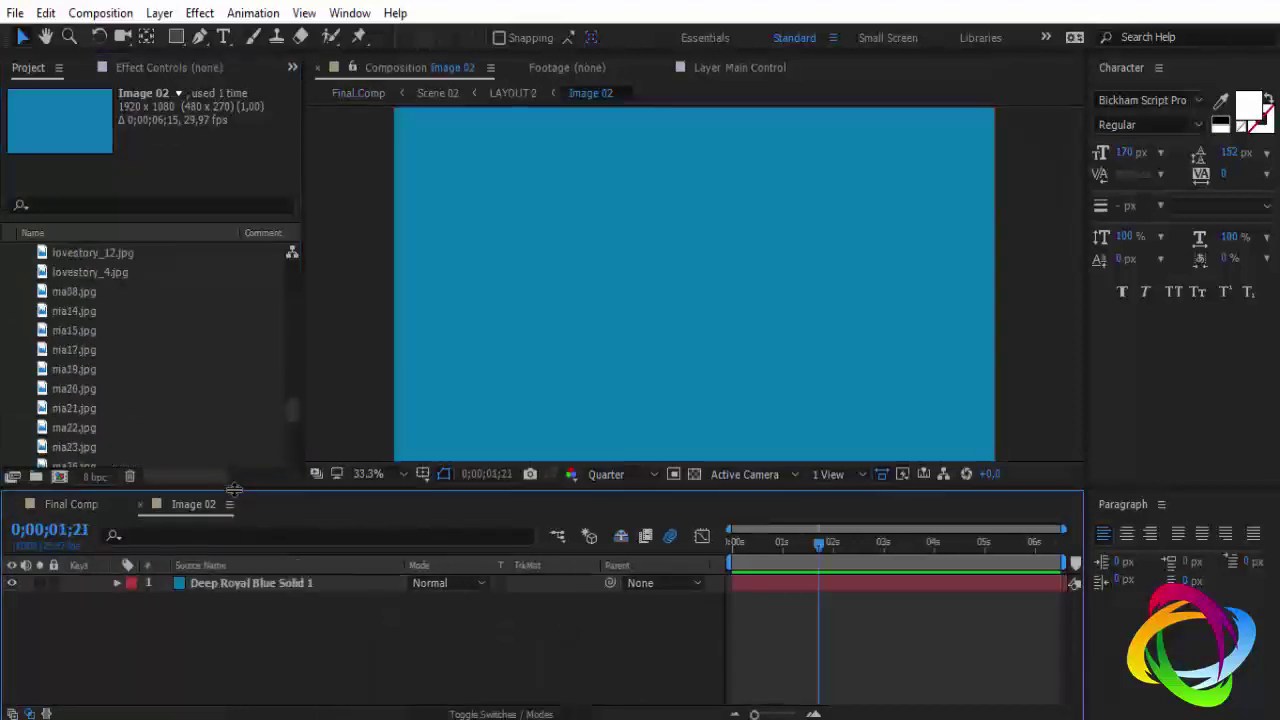
{"action": "scroll", "coordinate": [234, 489], "scroll_direction": "up", "scroll_amount": 3}
{"action": "scroll", "coordinate": [234, 489], "scroll_direction": "up", "scroll_amount": 3}
{"action": "scroll", "coordinate": [234, 489], "scroll_direction": "up", "scroll_amount": 3}
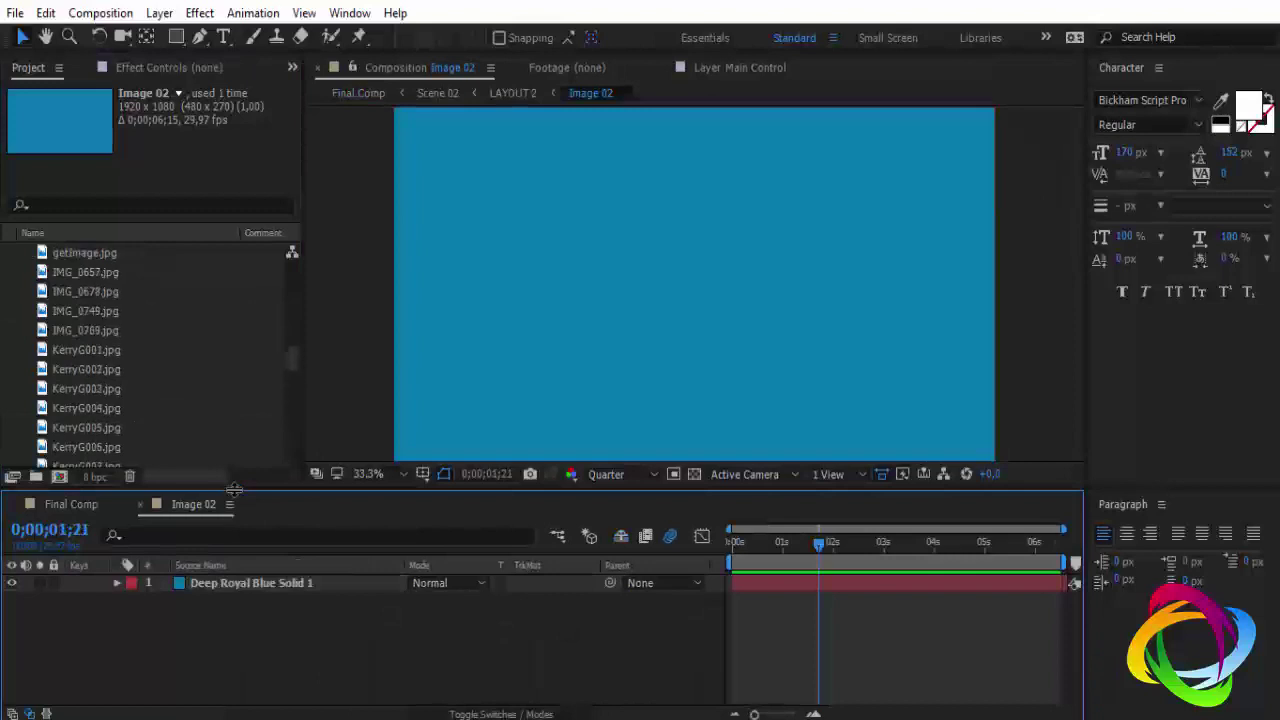
{"action": "scroll", "coordinate": [234, 489], "scroll_direction": "up", "scroll_amount": 3}
{"action": "scroll", "coordinate": [234, 489], "scroll_direction": "down", "scroll_amount": 5}
Step: Add getImage (6).jpg to Image 02 and scale it to 191% to fill the frame
{"action": "left_click", "coordinate": [97, 388]}
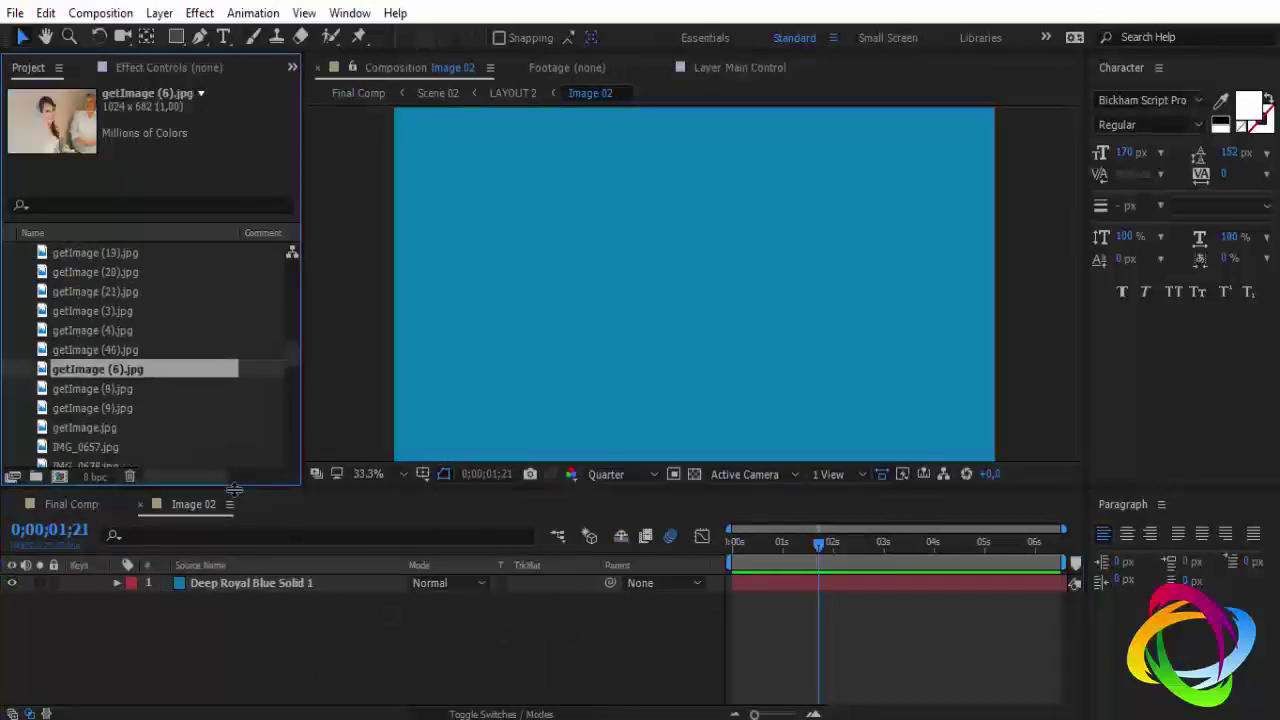
{"action": "key", "text": "ctrl+slash"}
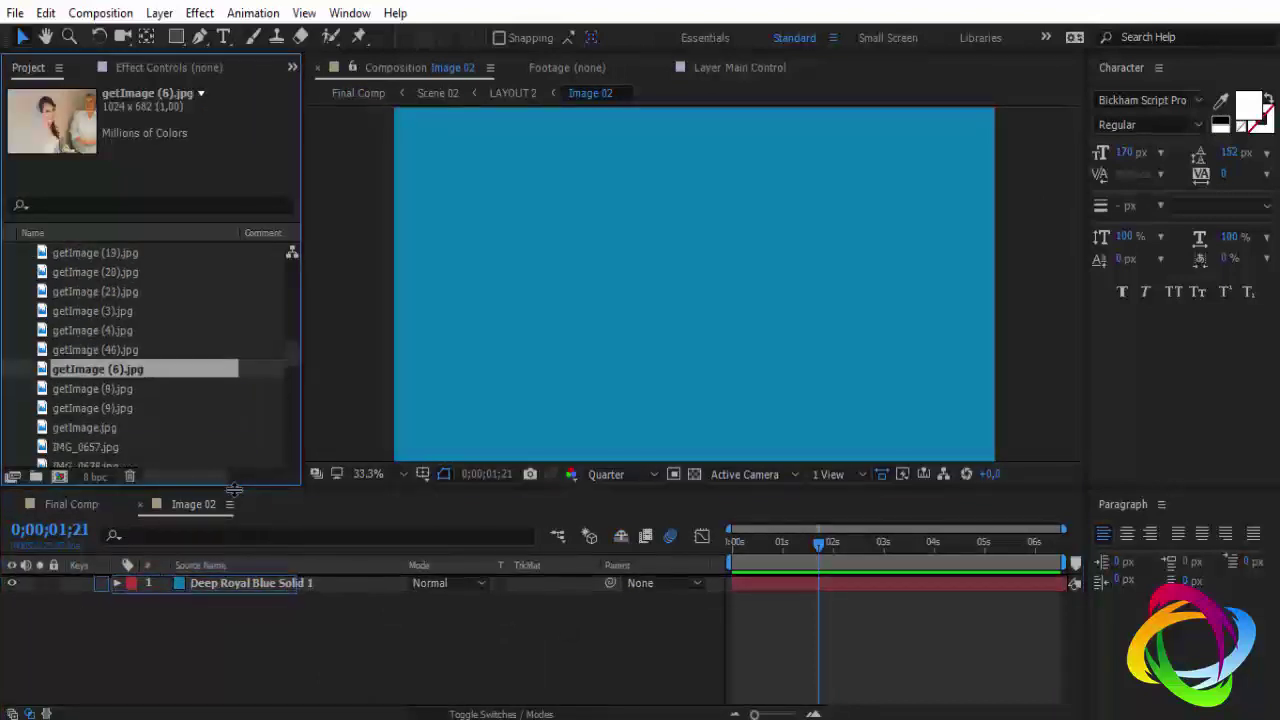
{"action": "key", "text": "s"}
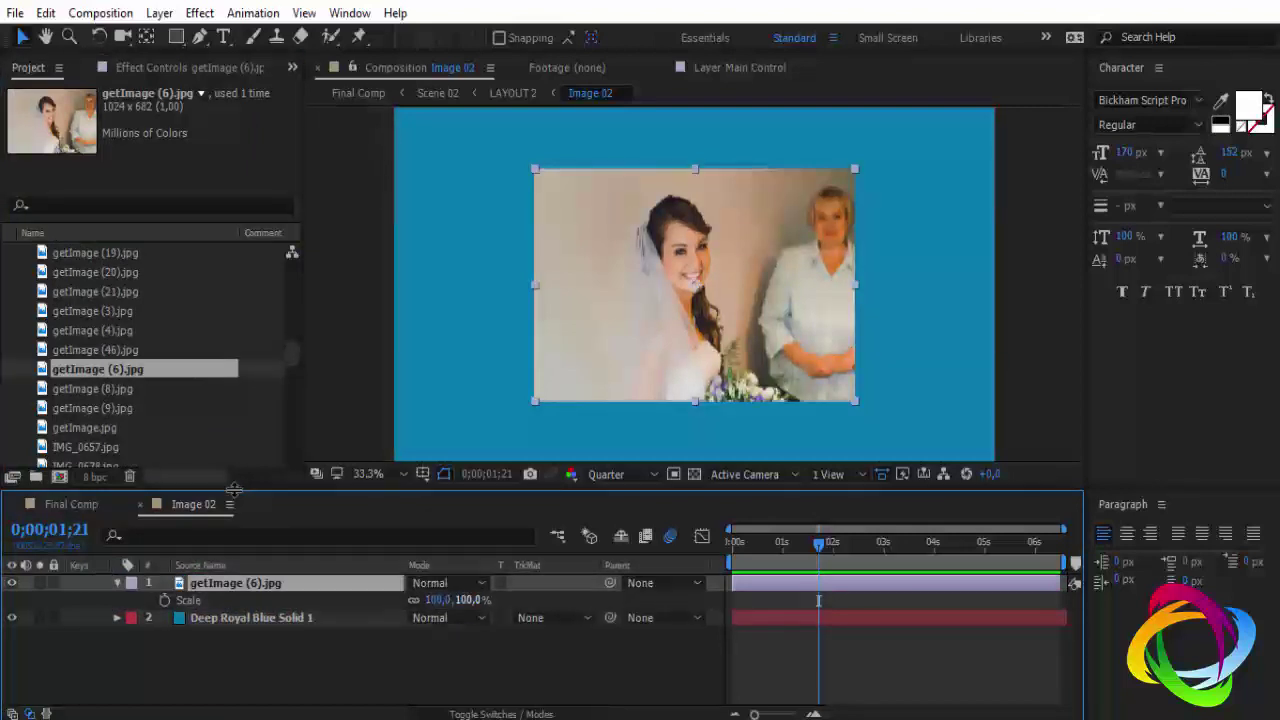
{"action": "left_click_drag", "start_coordinate": [437, 599], "coordinate": [486, 599]}
Step: Close Image 02, fit the Final Comp viewer to 25% and preview at Full resolution
{"action": "key", "text": "ctrl+w"}
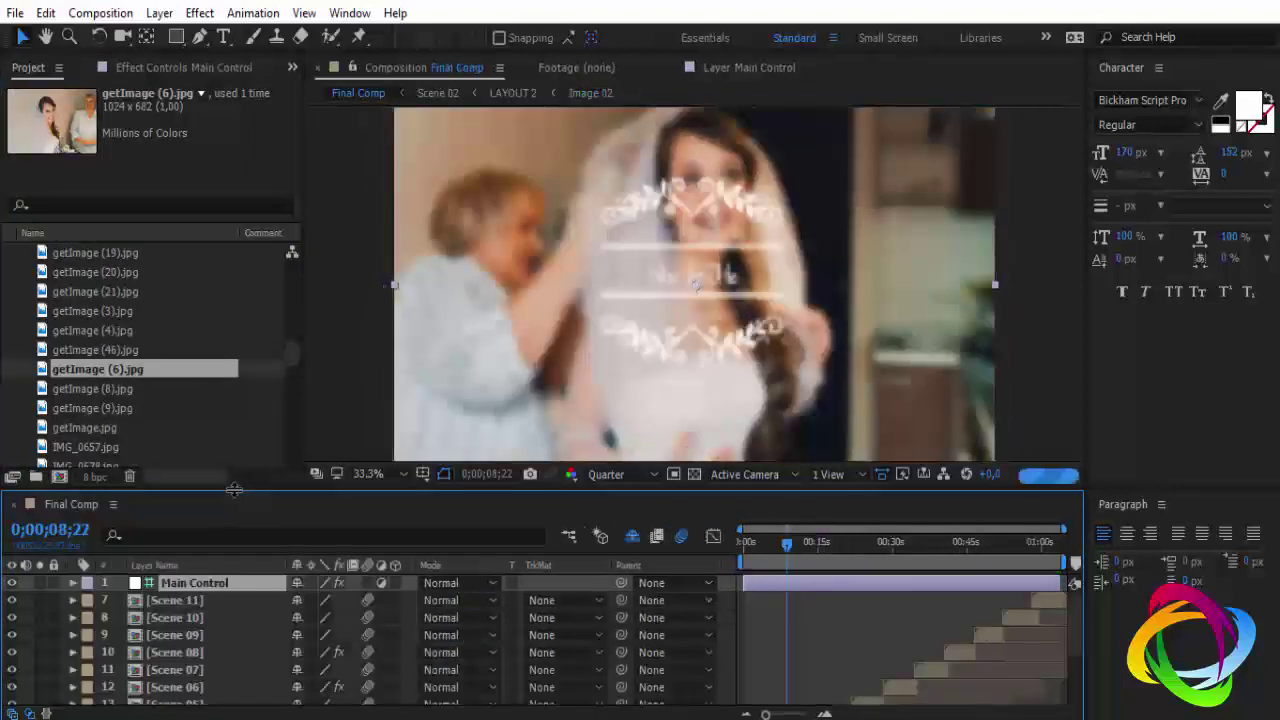
{"action": "key", "text": "/"}
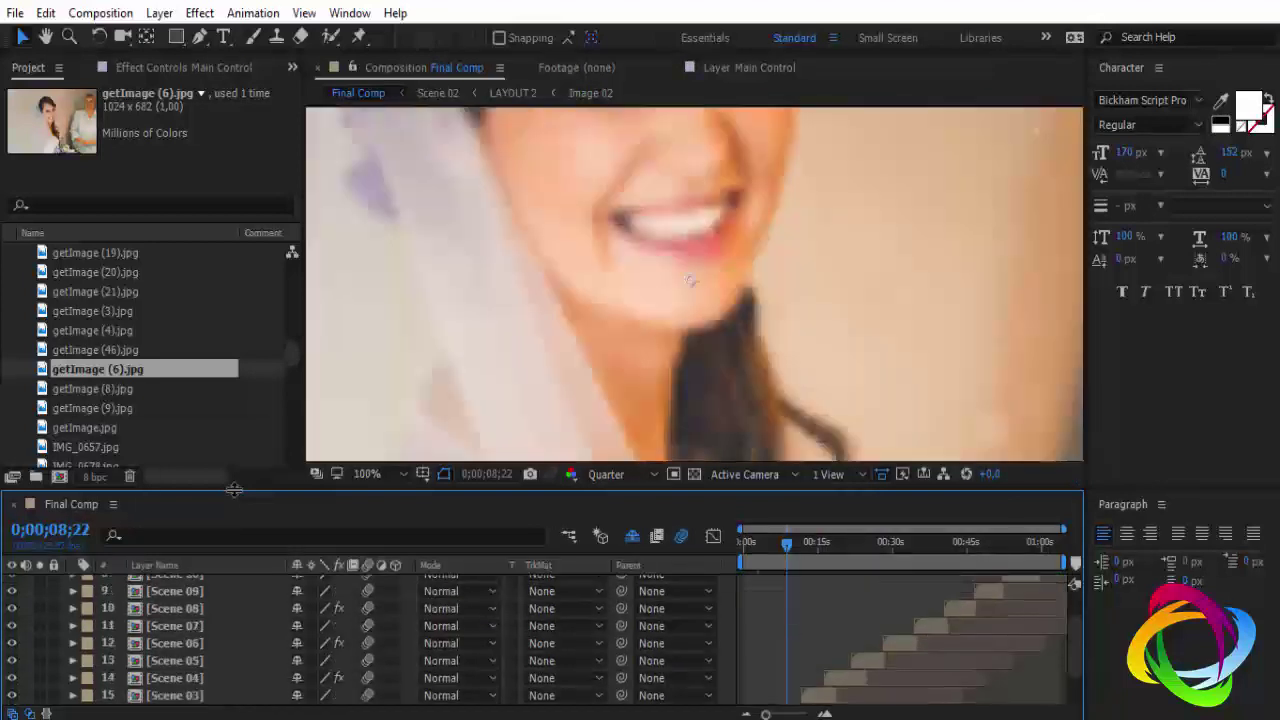
{"action": "key", "text": "comma"}
{"action": "key", "text": "comma"}
{"action": "key", "text": "comma"}
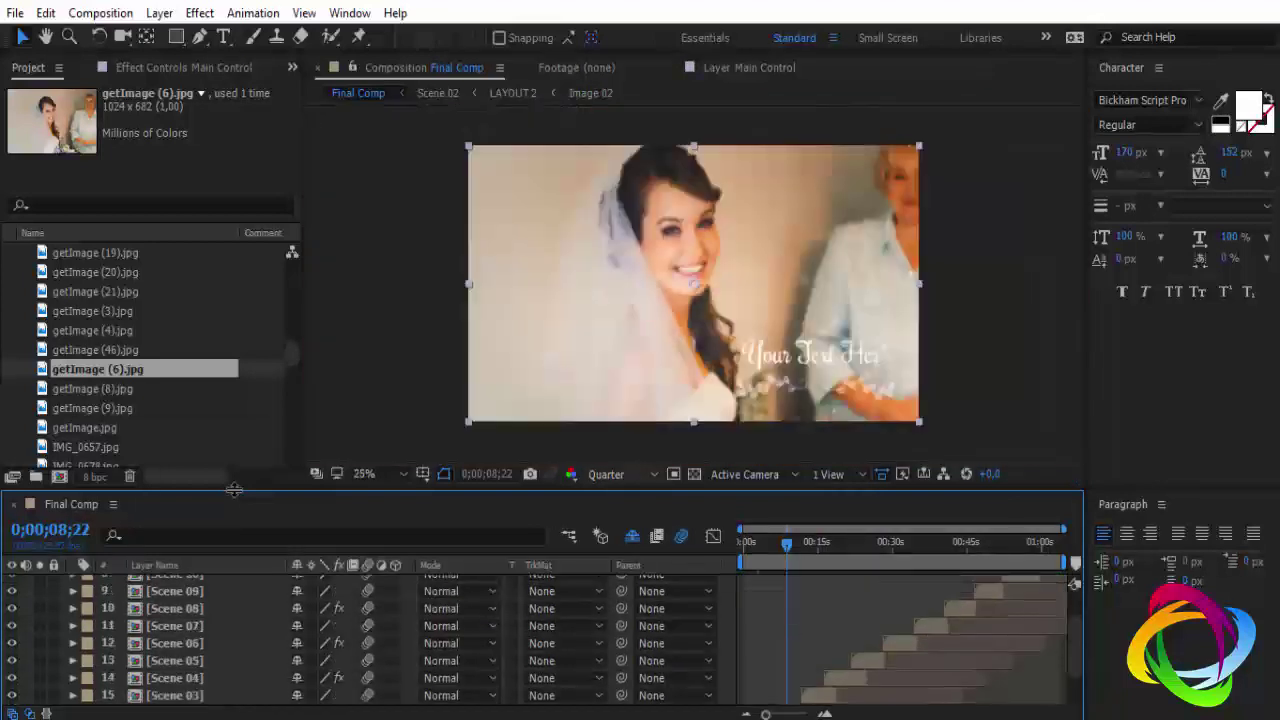
{"action": "left_click", "coordinate": [620, 474]}
{"action": "key", "text": "Return"}
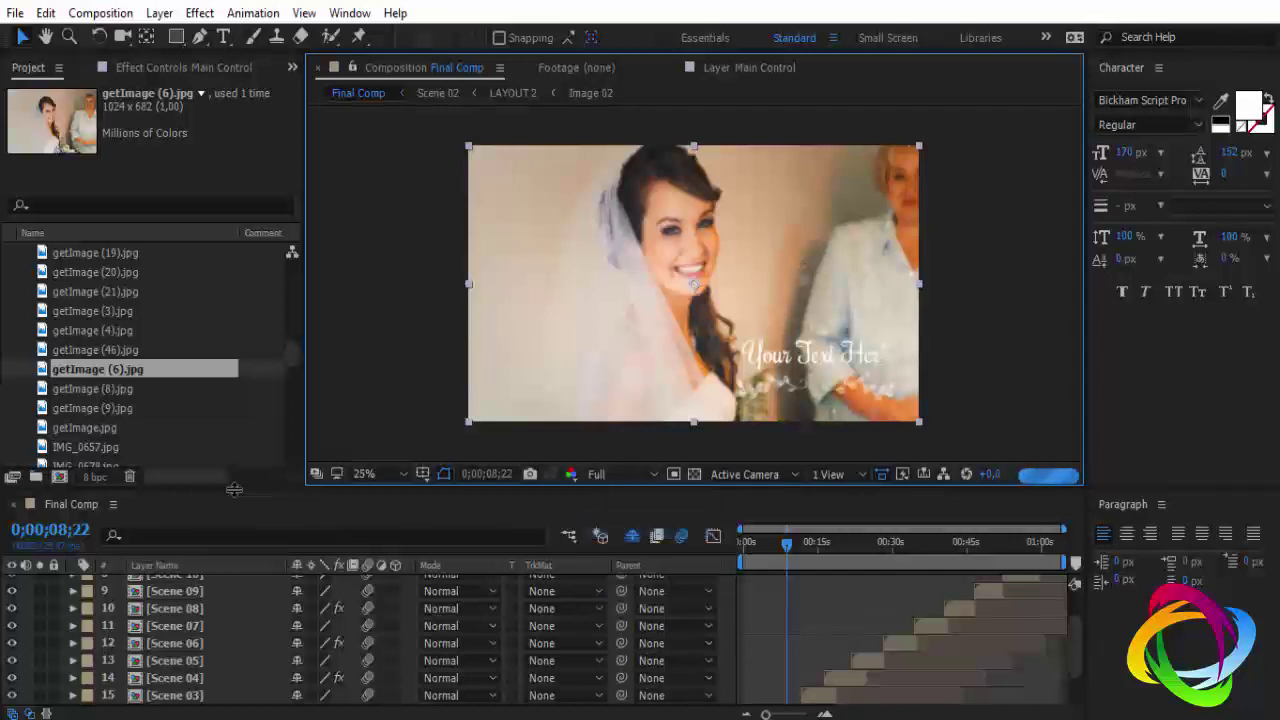
{"action": "scroll", "coordinate": [150, 360], "scroll_direction": "down", "scroll_amount": 10}
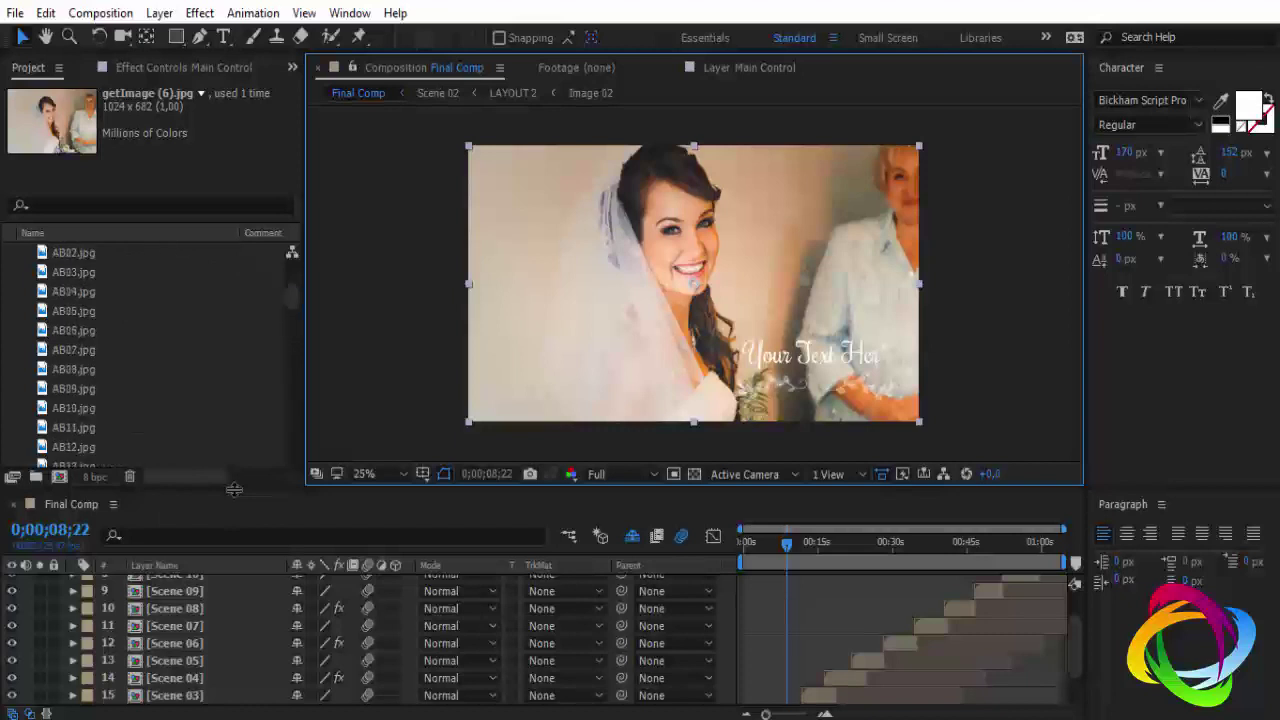
{"action": "scroll", "coordinate": [234, 489], "scroll_direction": "down", "scroll_amount": 3}
Step: Retitle the Text 01 lines to 'Dia do casamento' and 'Abril 2017'
{"action": "scroll", "coordinate": [234, 489], "scroll_direction": "down", "scroll_amount": 3}
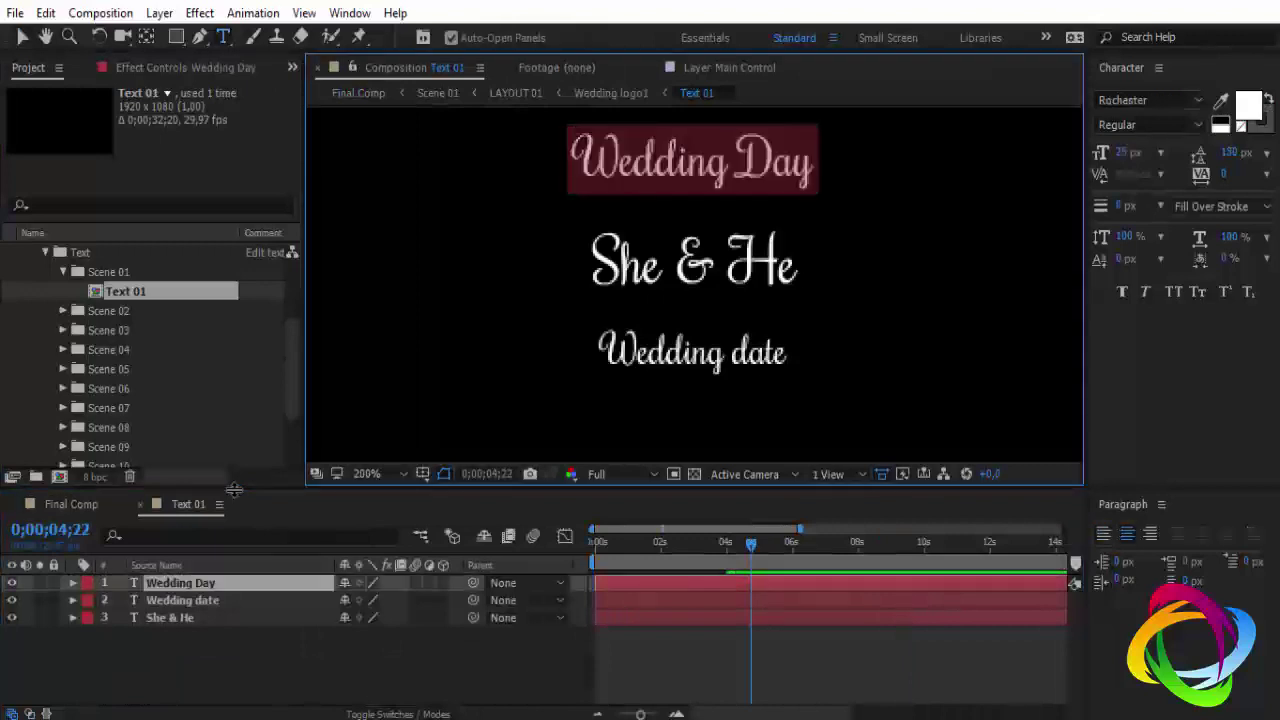
{"action": "type", "text": "Dia d"}
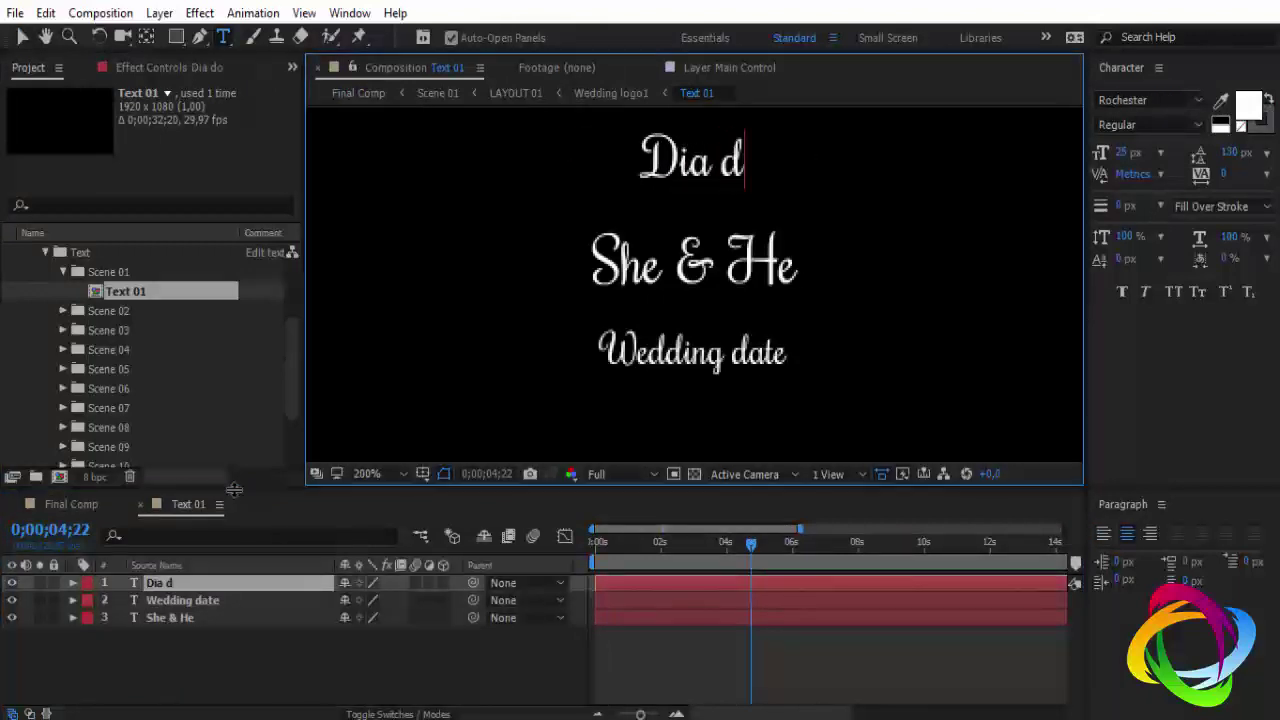
{"action": "type", "text": "o casa"}
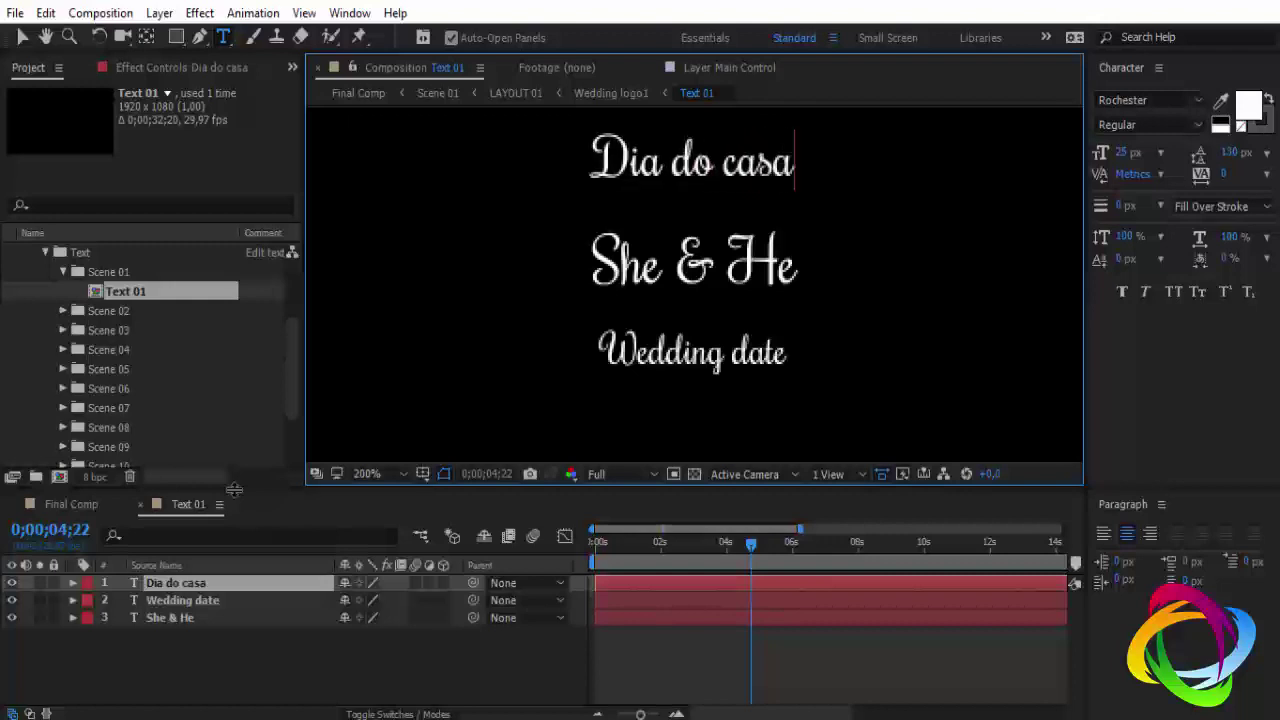
{"action": "type", "text": "mento"}
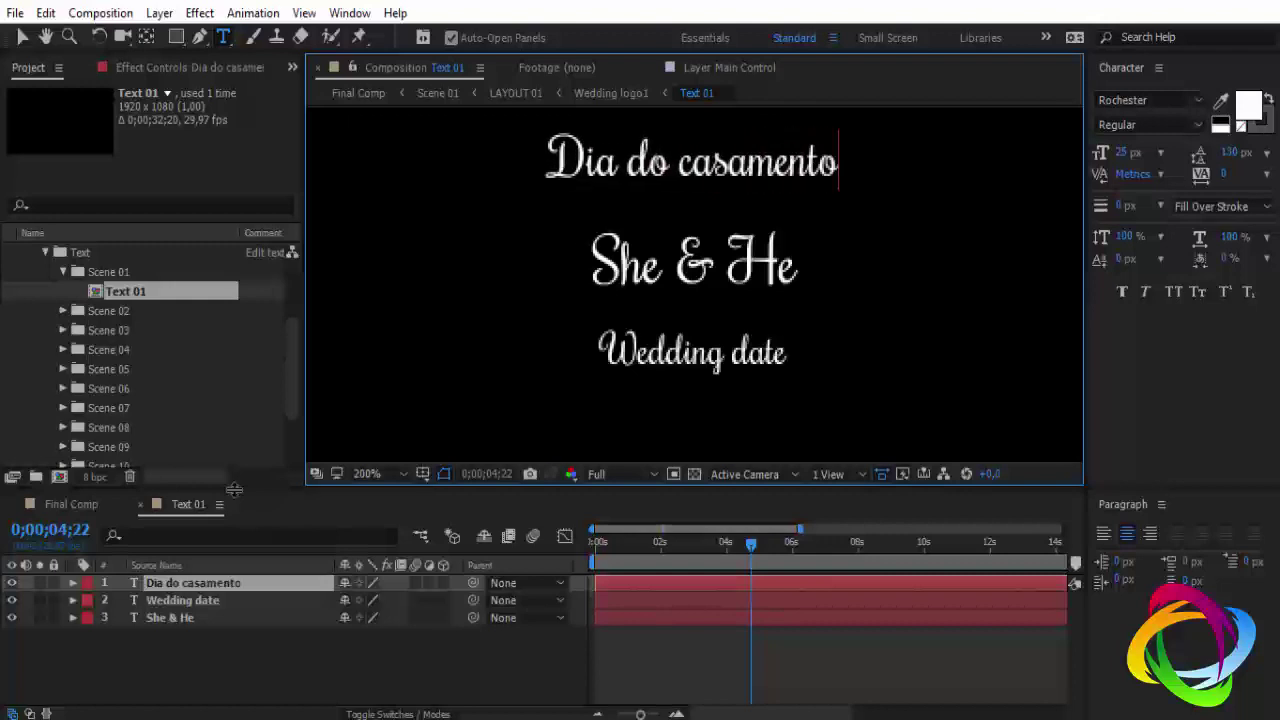
{"action": "key", "text": "ctrl+Down"}
{"action": "key", "text": "Return"}
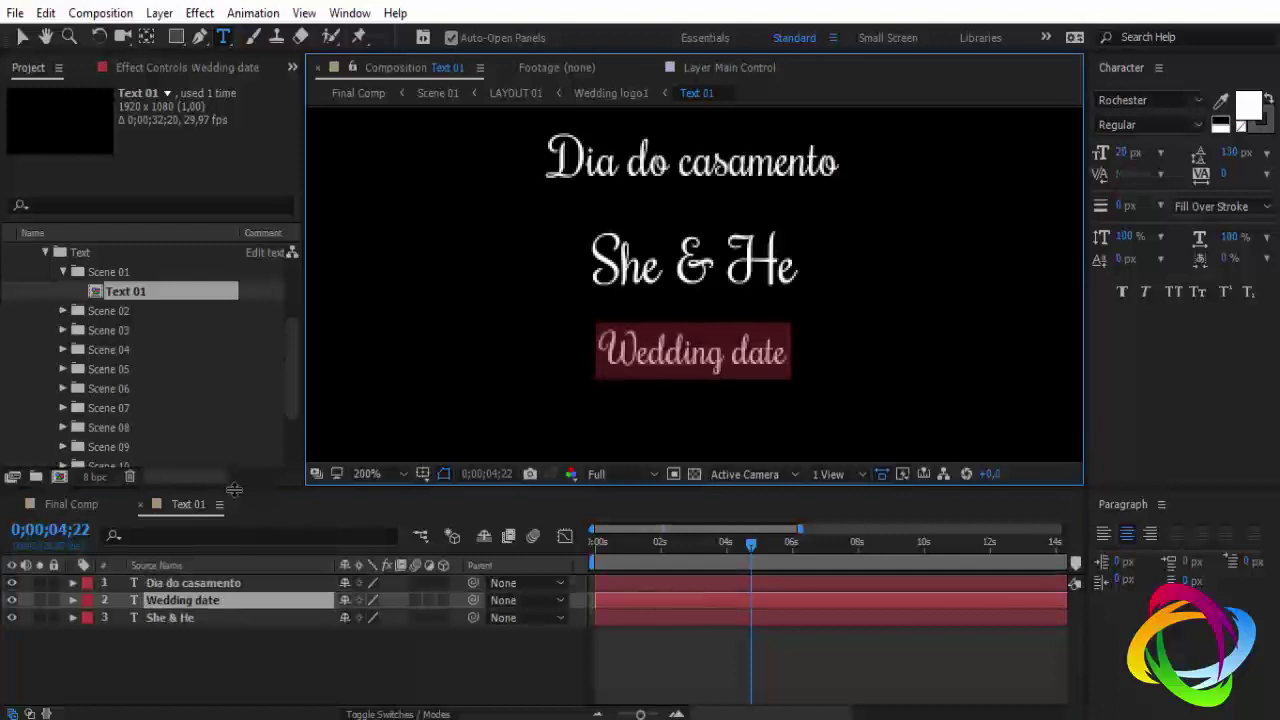
{"action": "type", "text": "Abr"}
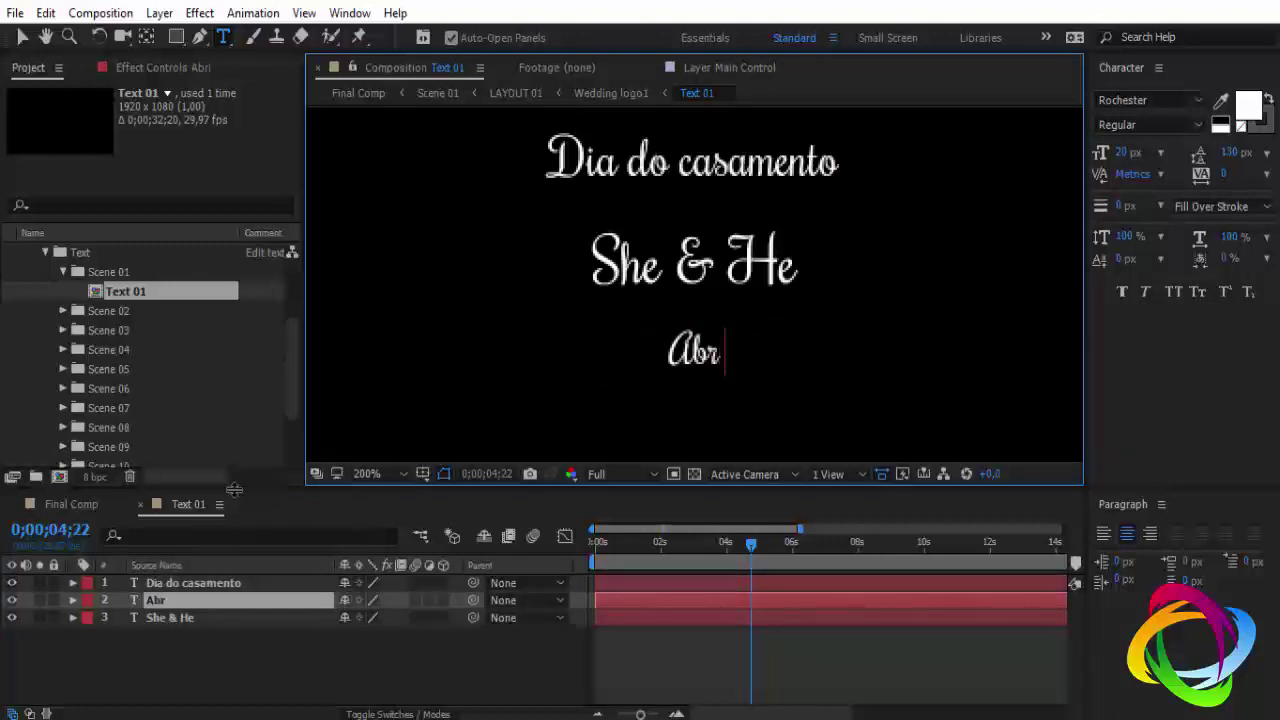
{"action": "type", "text": "ila"}
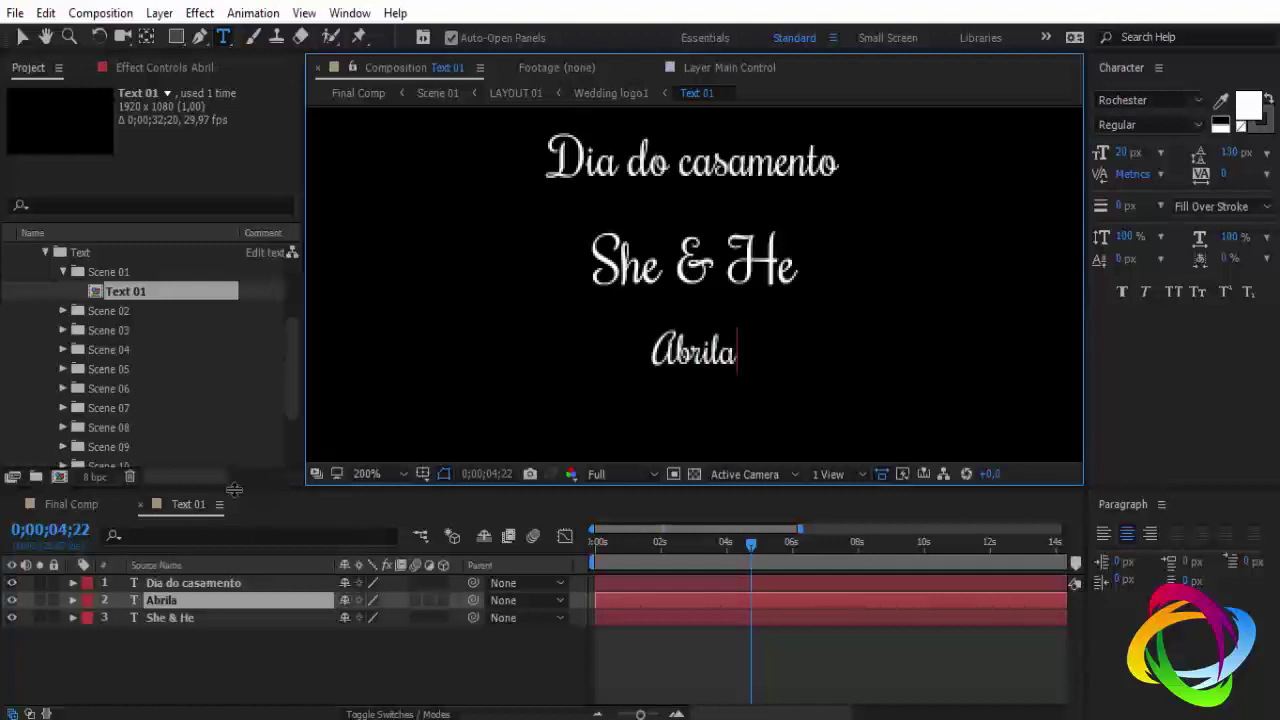
{"action": "key", "text": "BackSpace"}
{"action": "type", "text": "20"}
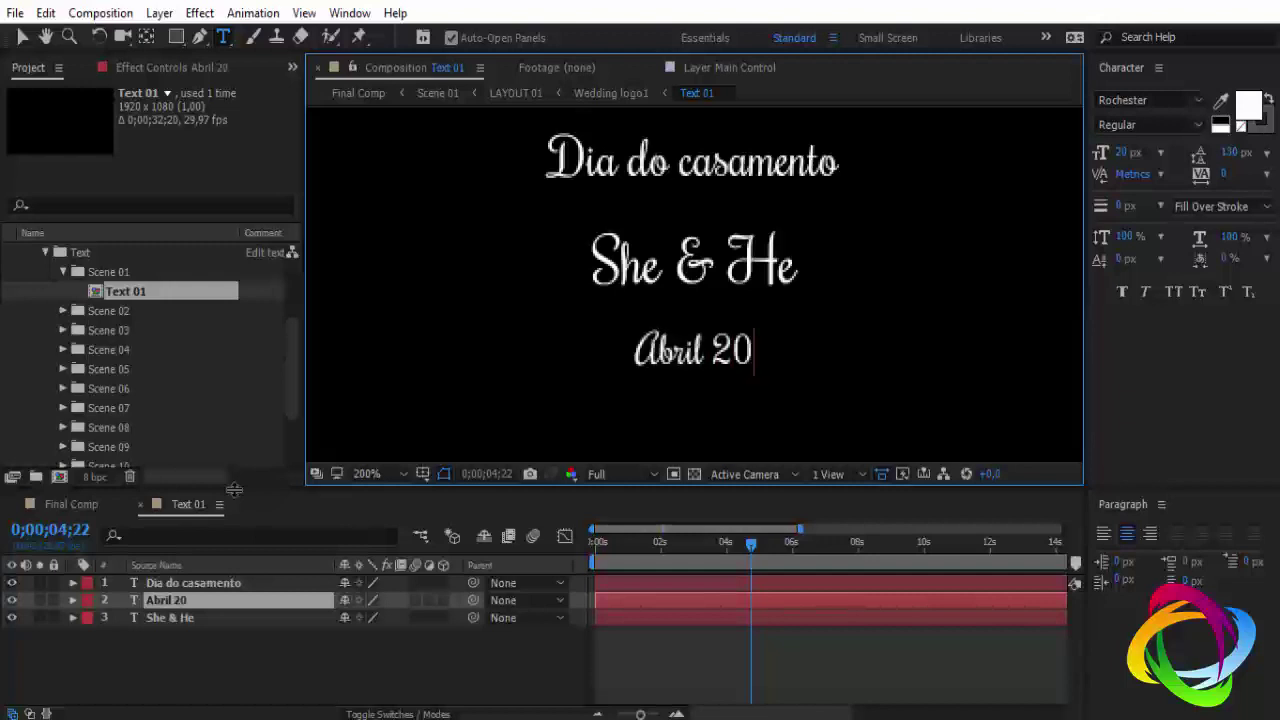
{"action": "type", "text": "17"}
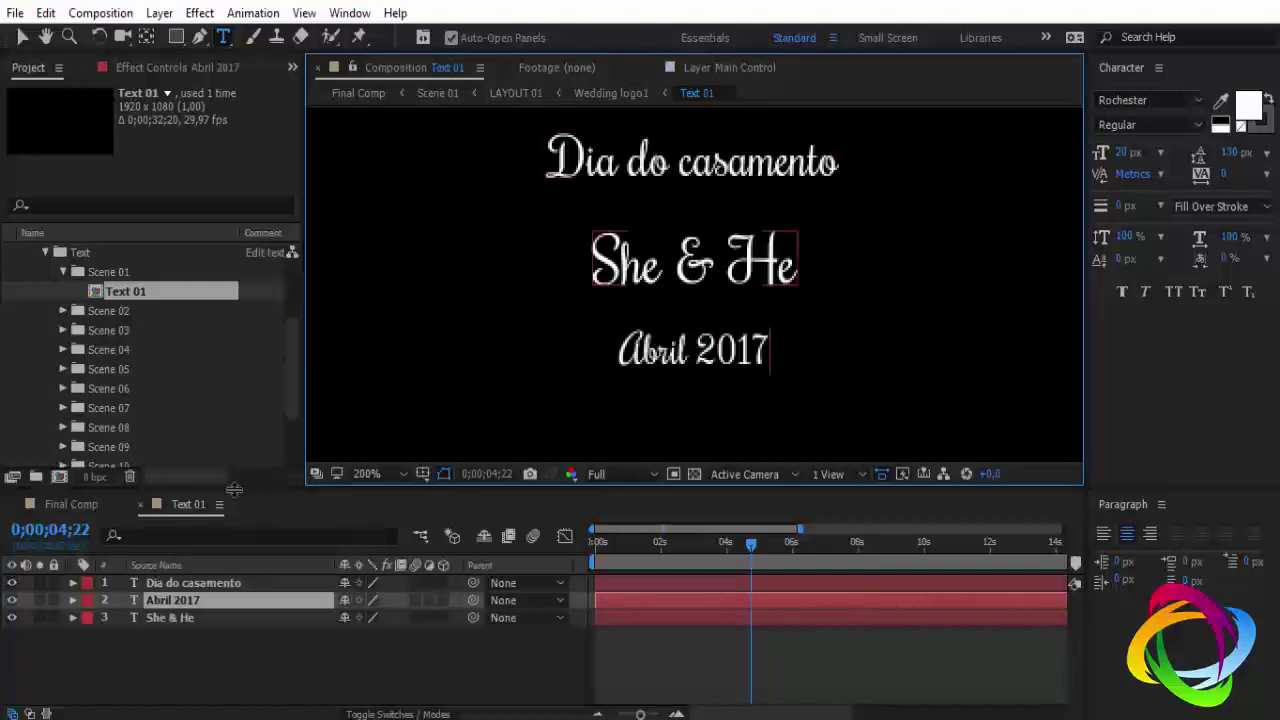
Step: Change the She & He line to 'Photoembranco' and return to Final Comp
{"action": "key", "text": "ctrl+Down"}
{"action": "type", "text": "Ph"}
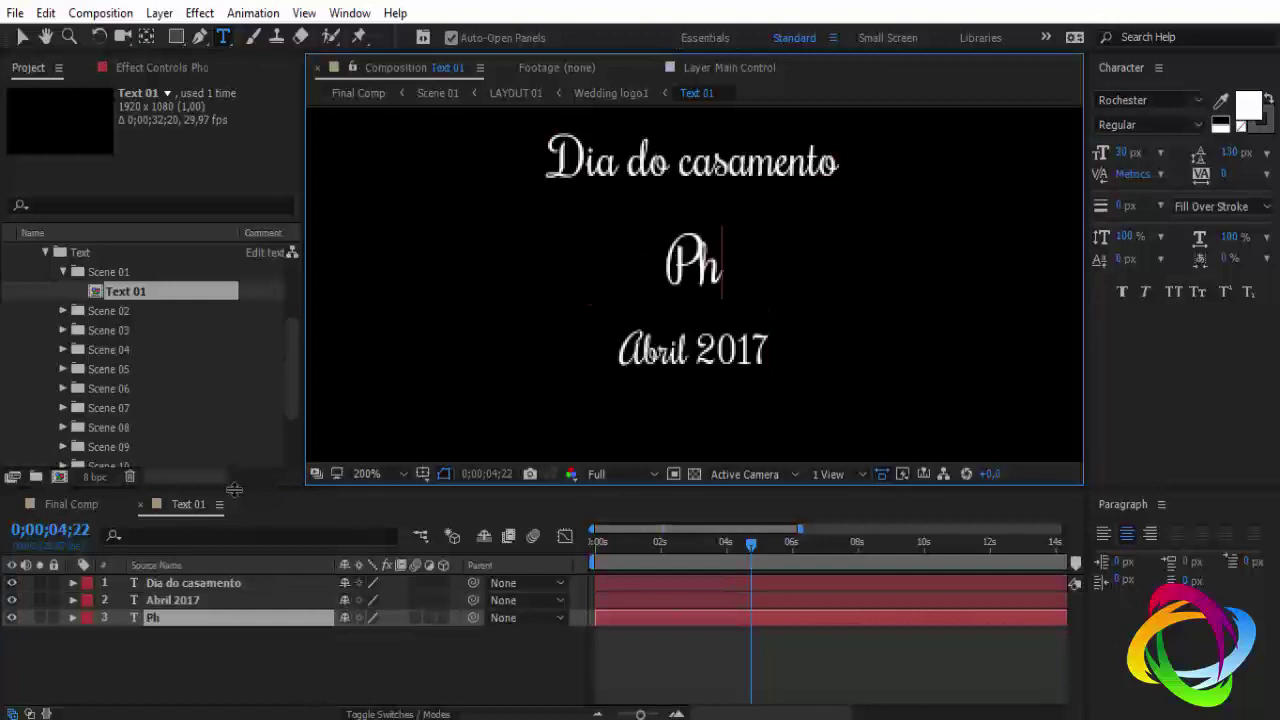
{"action": "type", "text": "otoemb"}
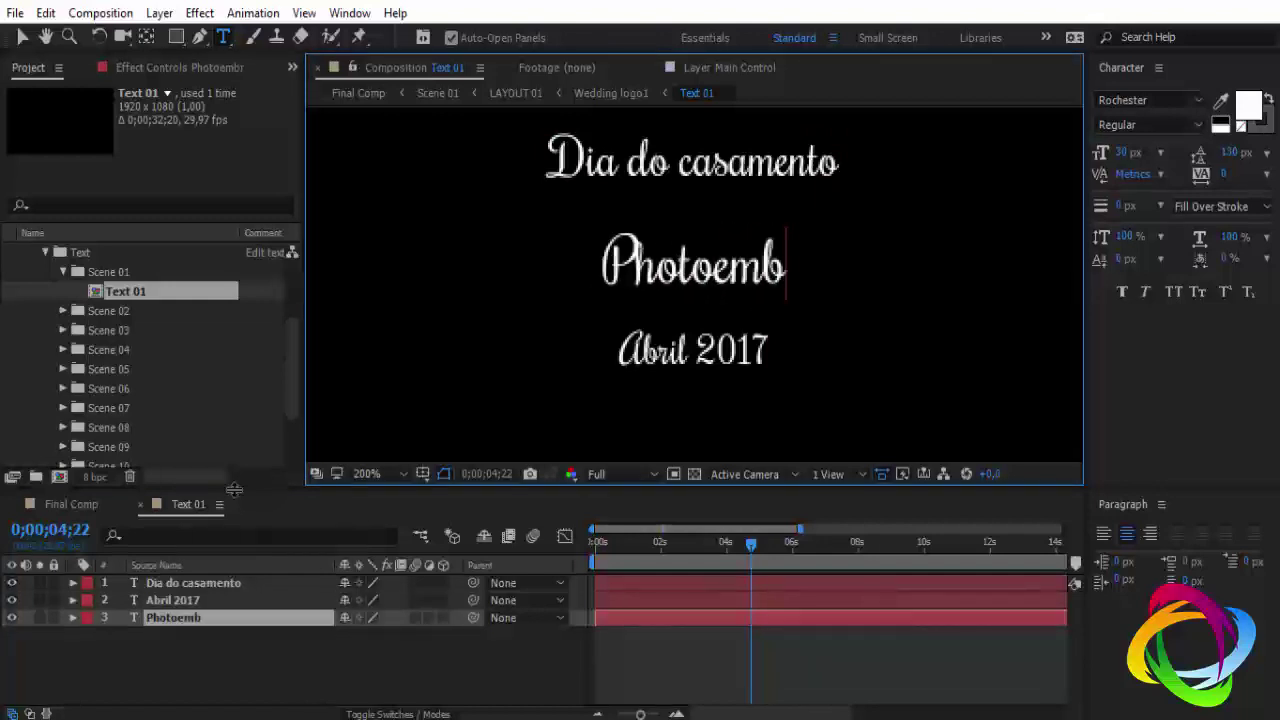
{"action": "type", "text": "ranco"}
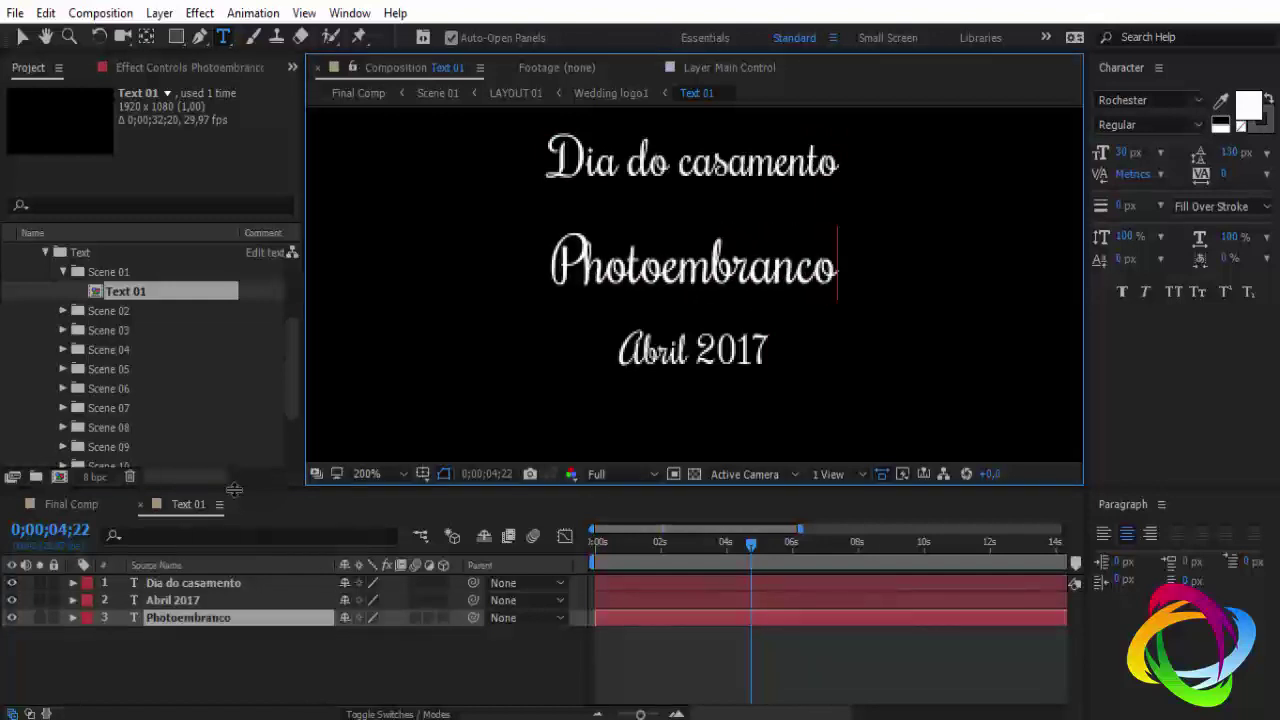
{"action": "key", "text": "ctrl+w"}
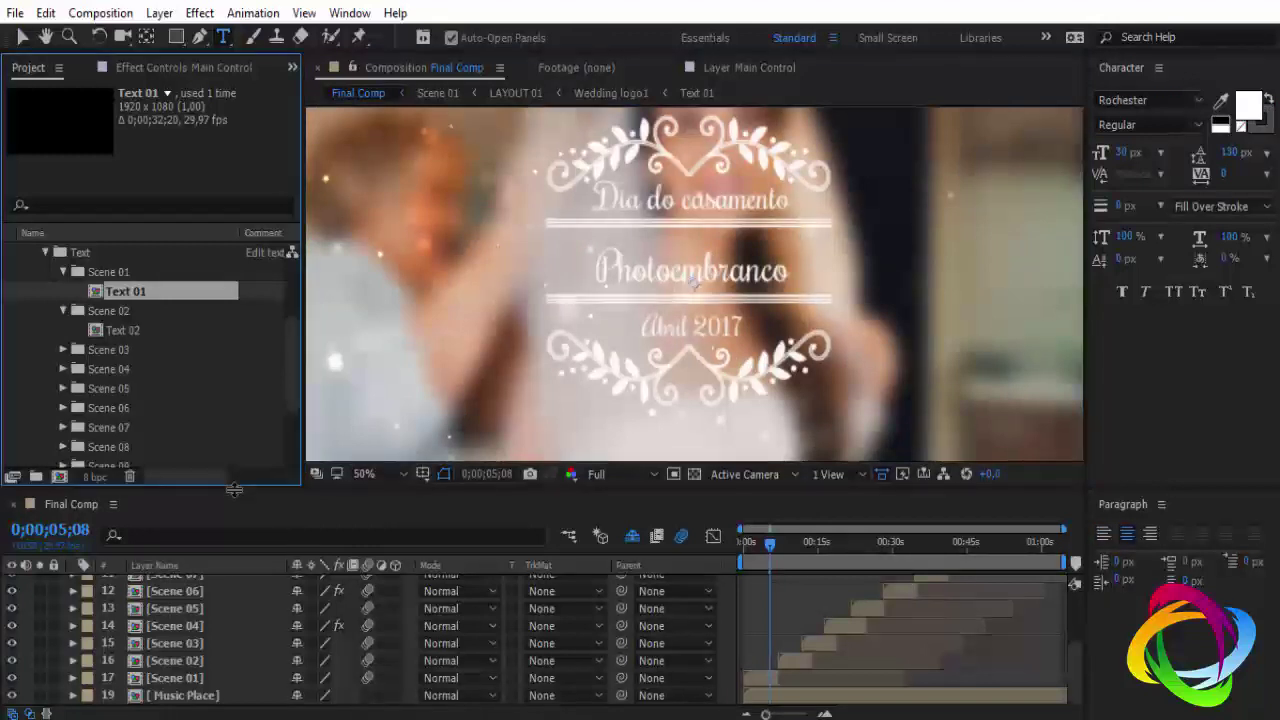
{"action": "key", "text": "Down"}
{"action": "key", "text": "Down"}
Step: In Text 02, replace 'Your Text Here' with the person's name and return to Final Comp
{"action": "key", "text": "Return"}
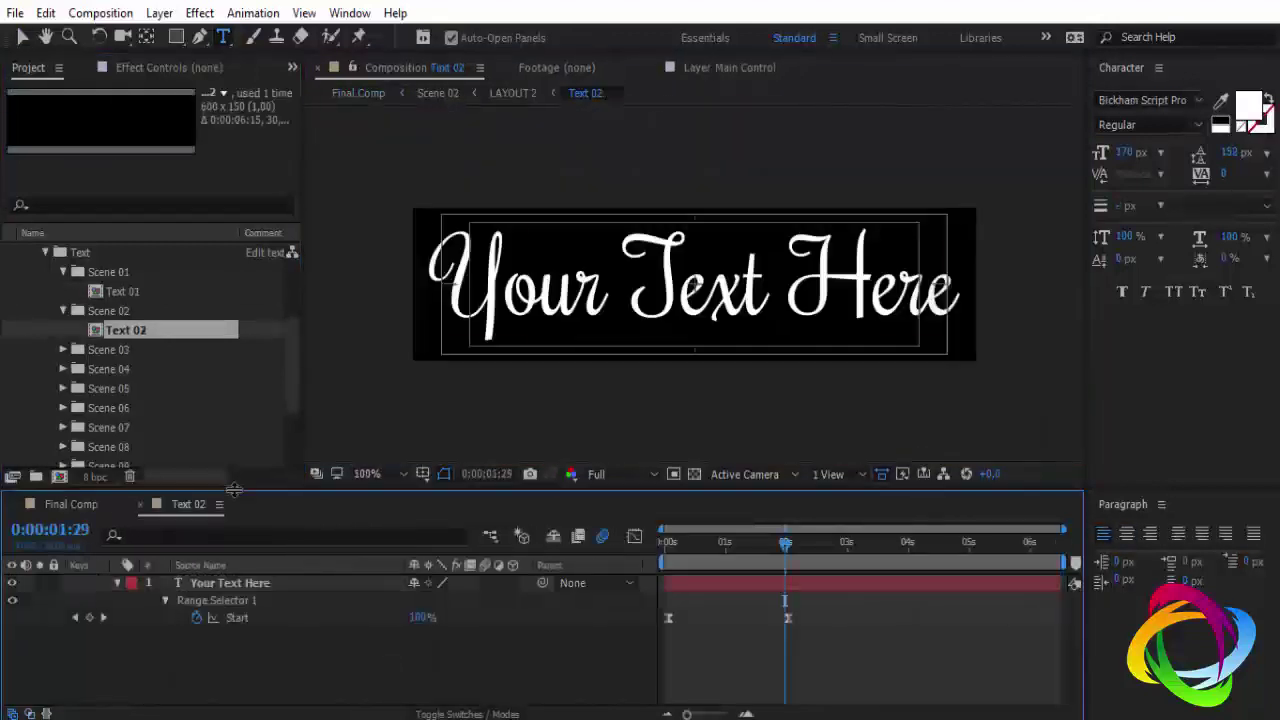
{"action": "type", "text": "H"}
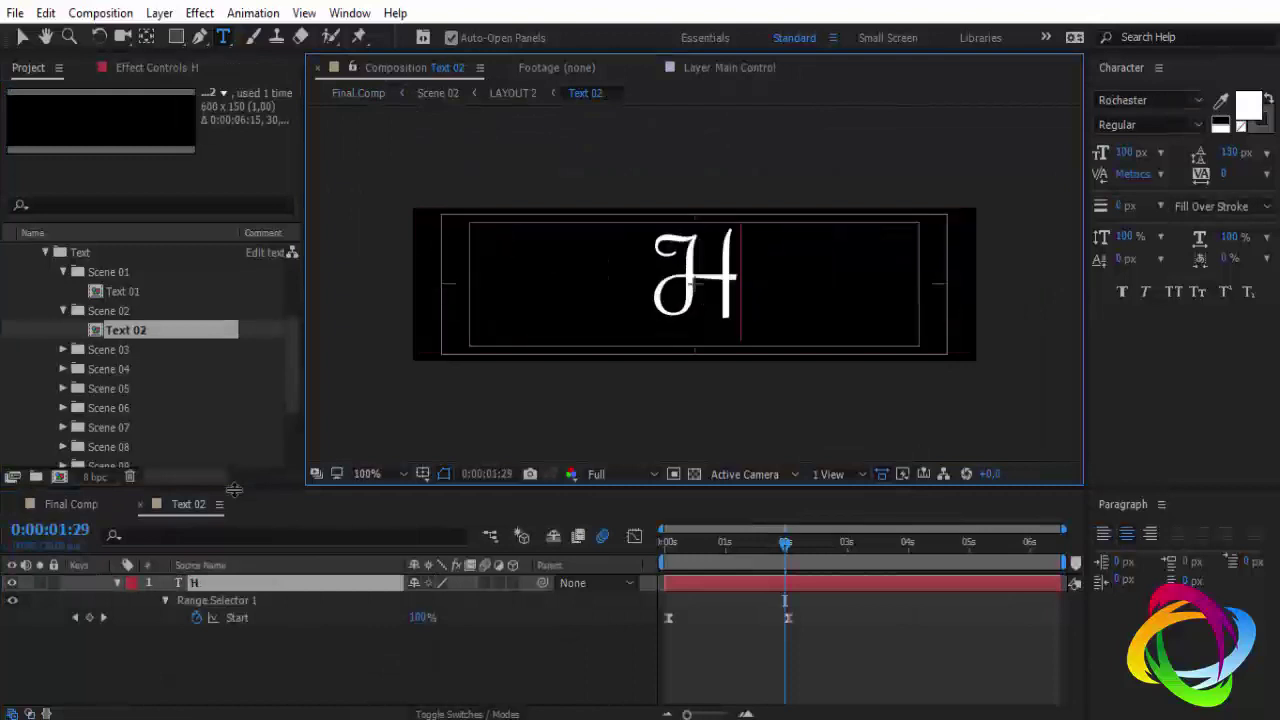
{"action": "type", "text": "élio"}
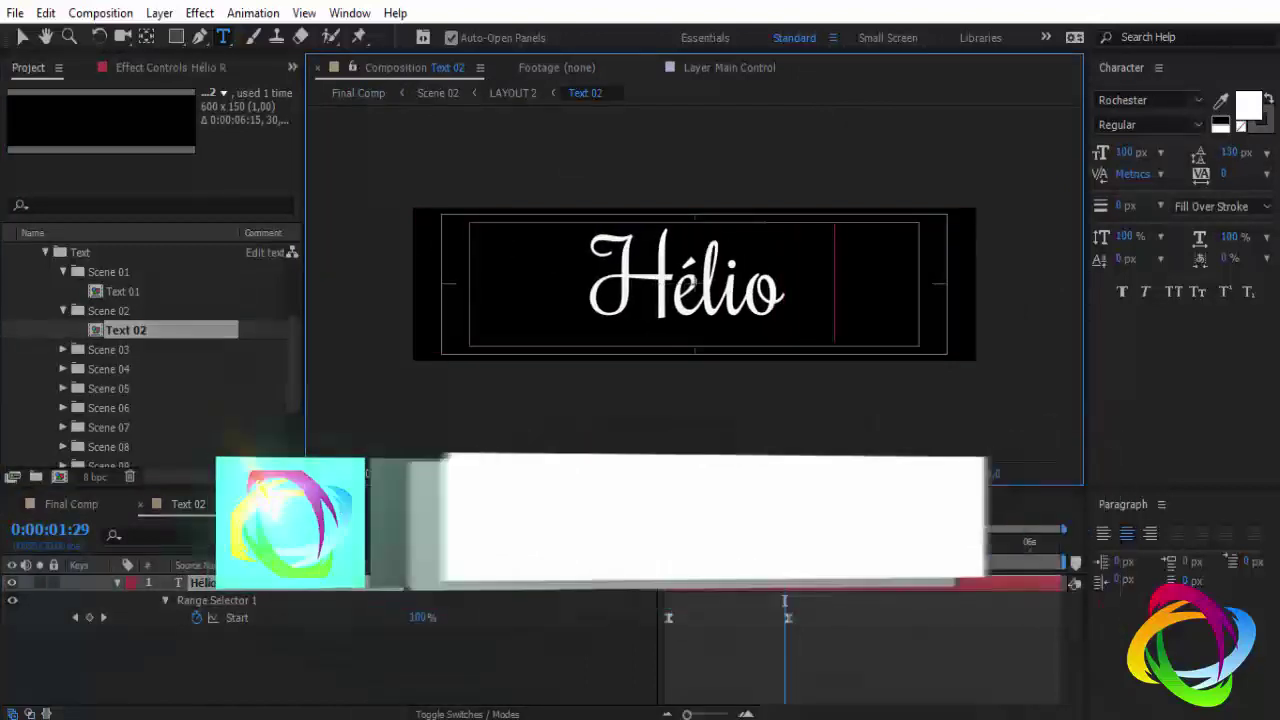
{"action": "type", "text": " Reis"}
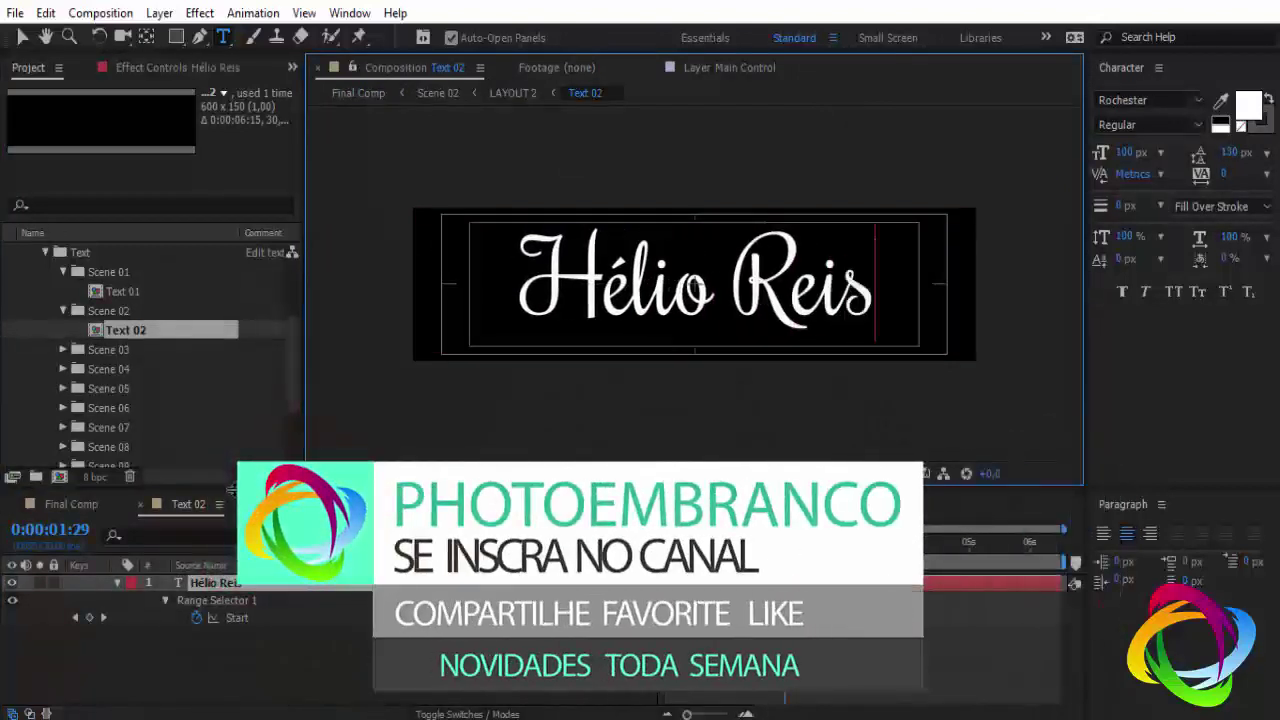
{"action": "key", "text": "ctrl+w"}
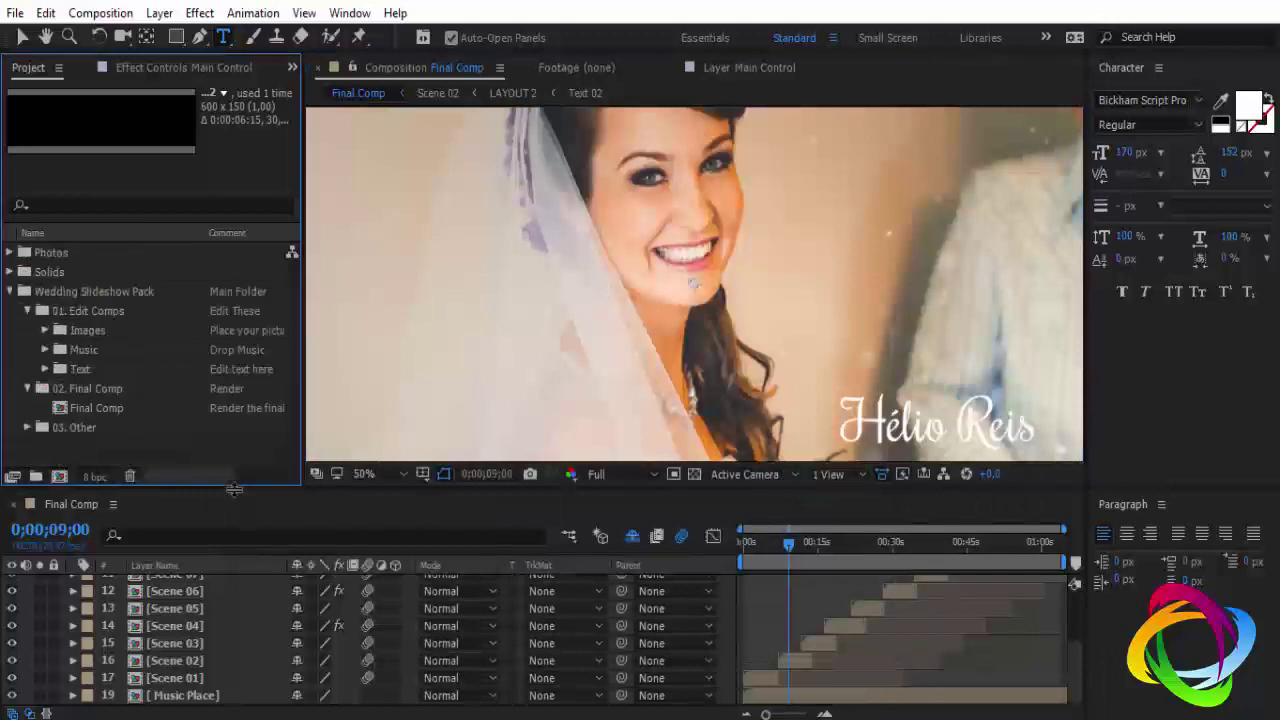
Step: Preview Final Comp at 25% from the start, then add it to the render queue
{"action": "left_click", "coordinate": [234, 490]}
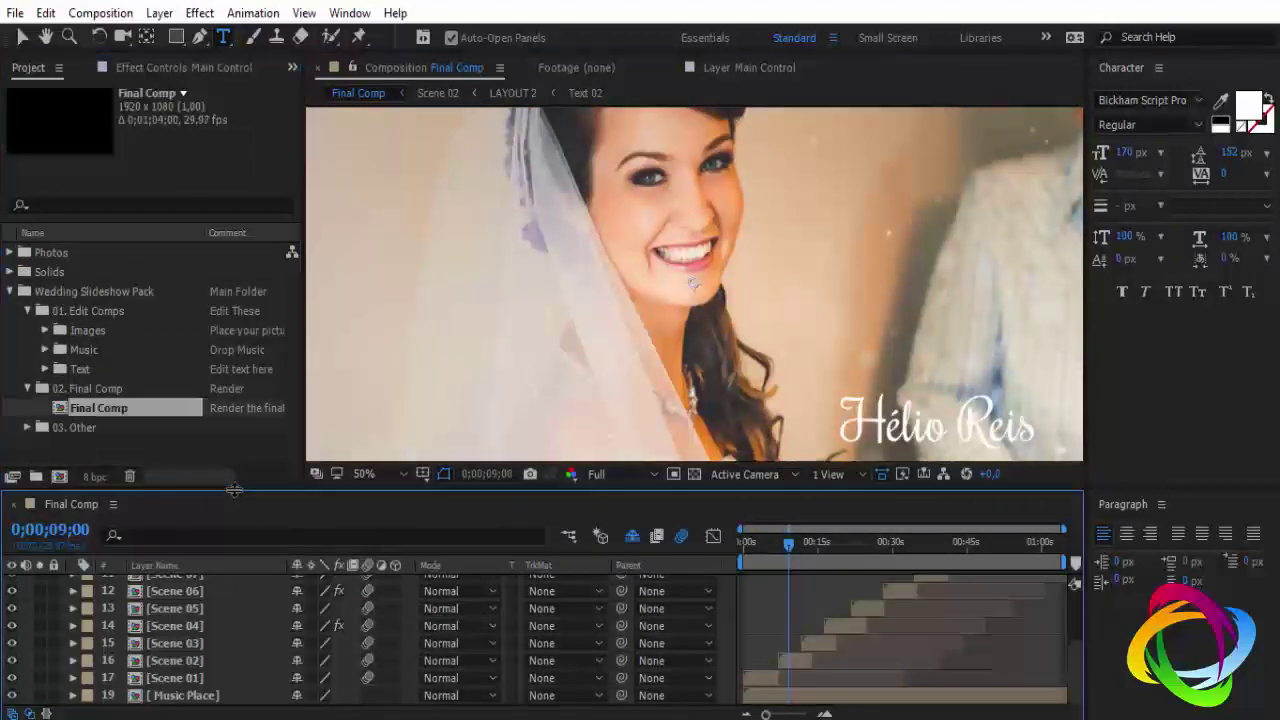
{"action": "key", "text": "space"}
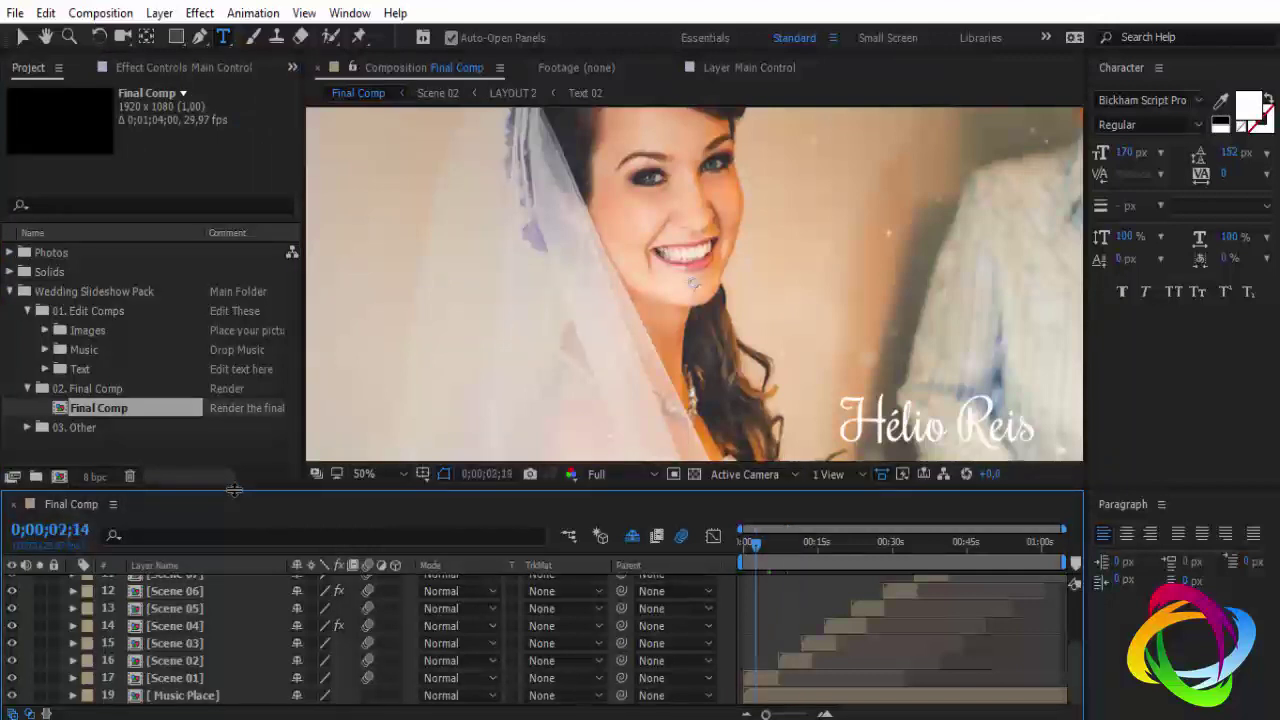
{"action": "key", "text": "comma"}
{"action": "key", "text": "comma"}
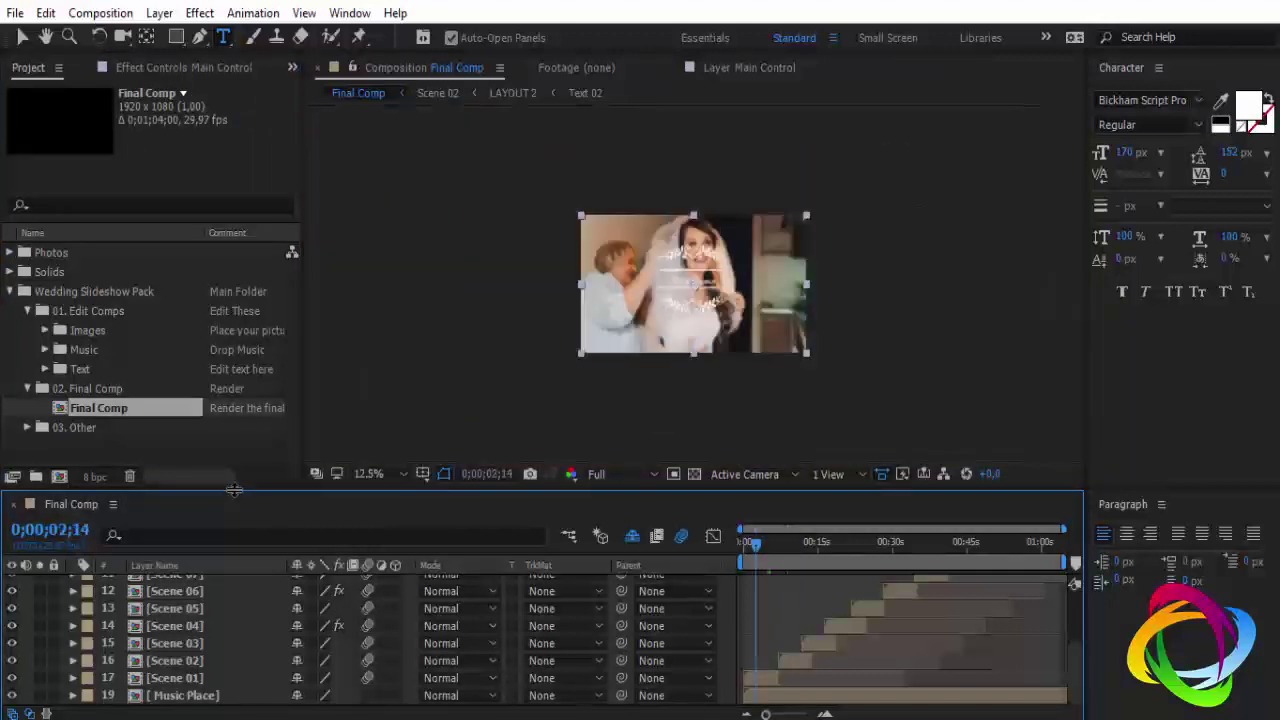
{"action": "key", "text": "Home"}
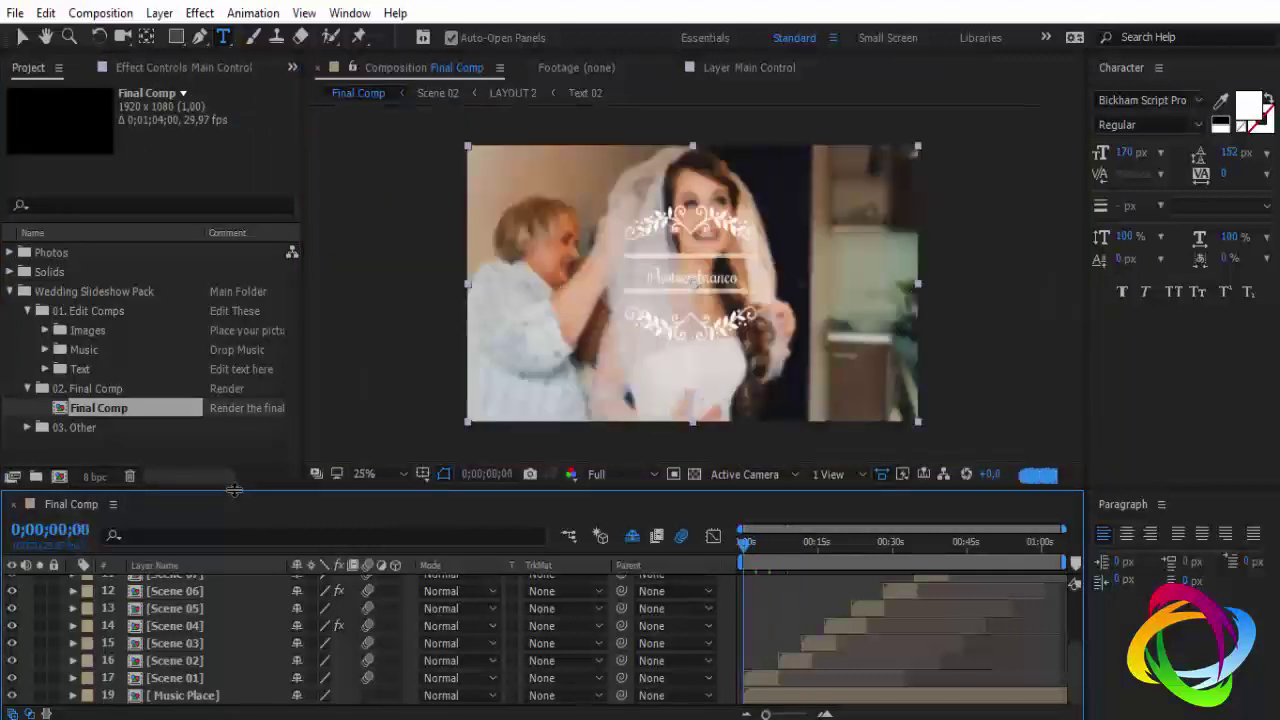
{"action": "left_click", "coordinate": [234, 489]}
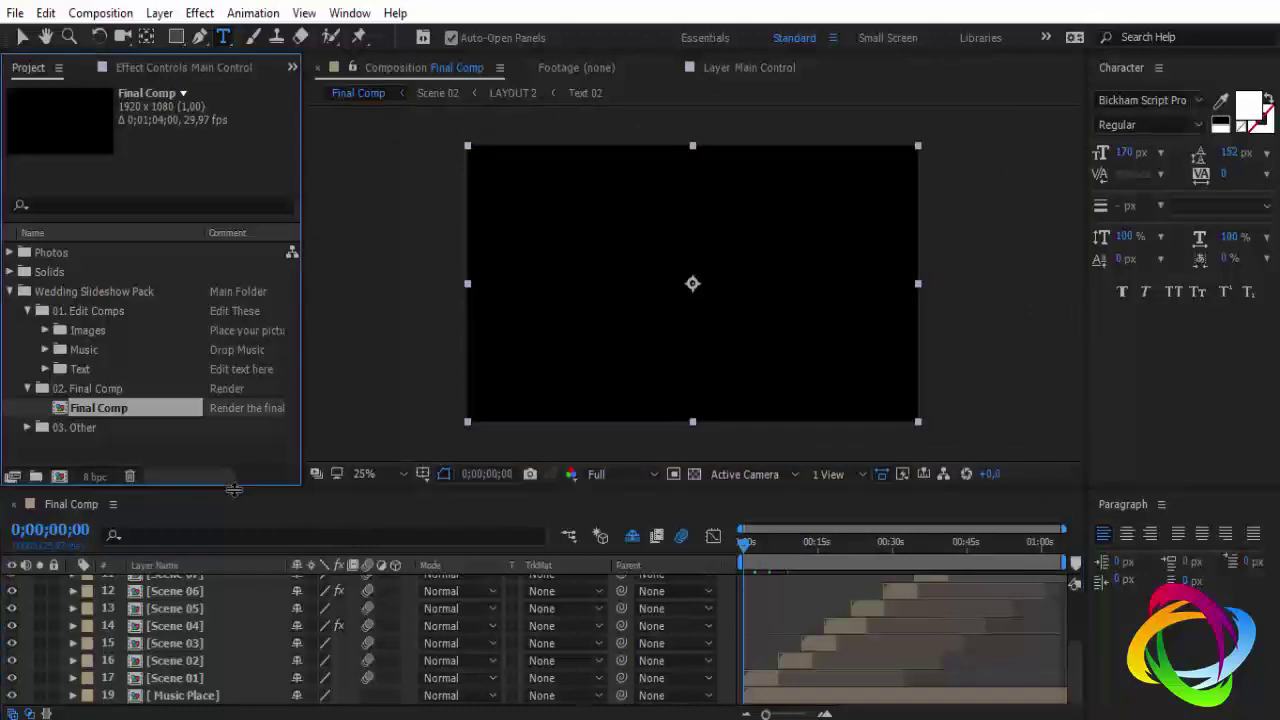
{"action": "key", "text": "alt+c"}
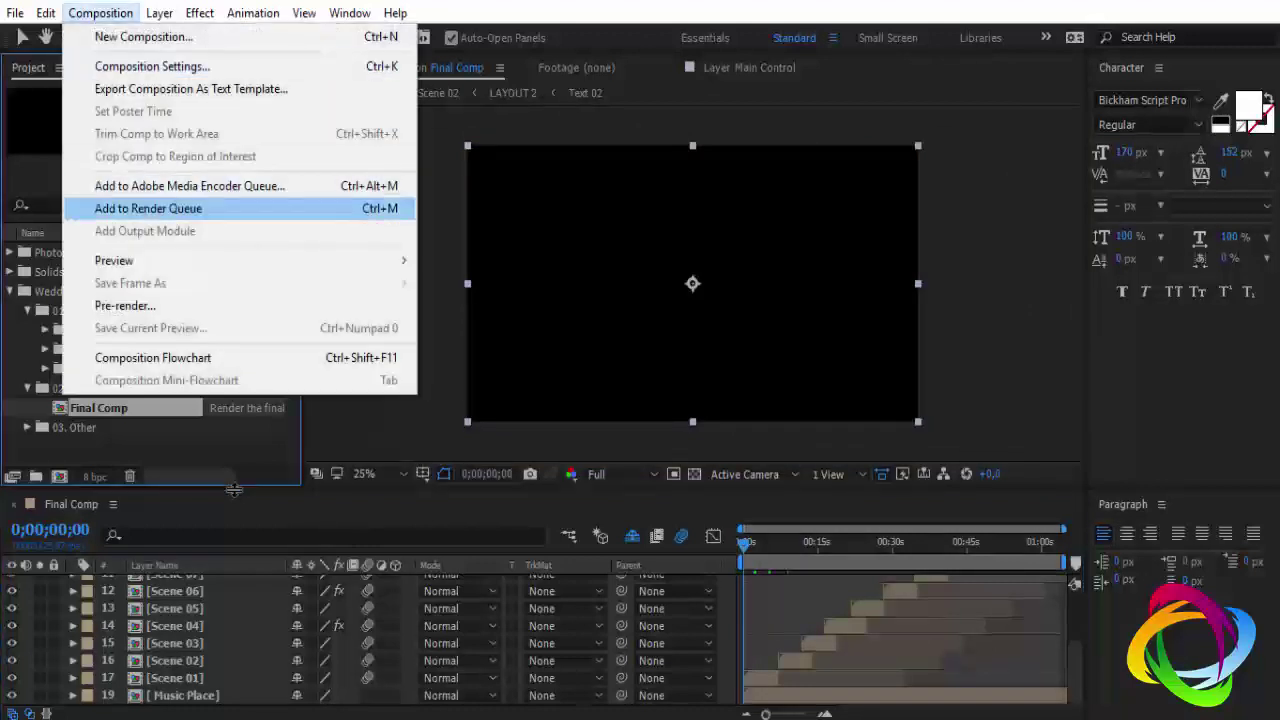
{"action": "key", "text": "ctrl+m"}
Step: Set the output module format to QuickTime and name the output file PB
{"action": "left_click", "coordinate": [155, 641]}
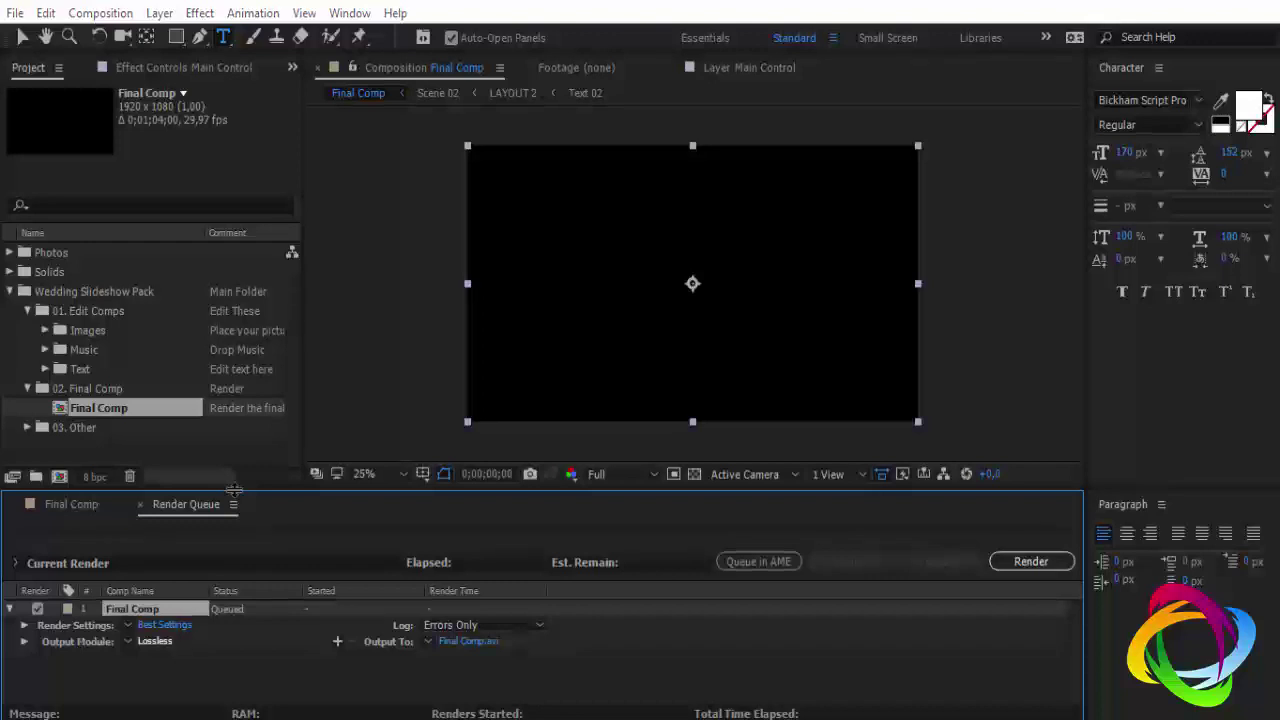
{"action": "left_click", "coordinate": [590, 107]}
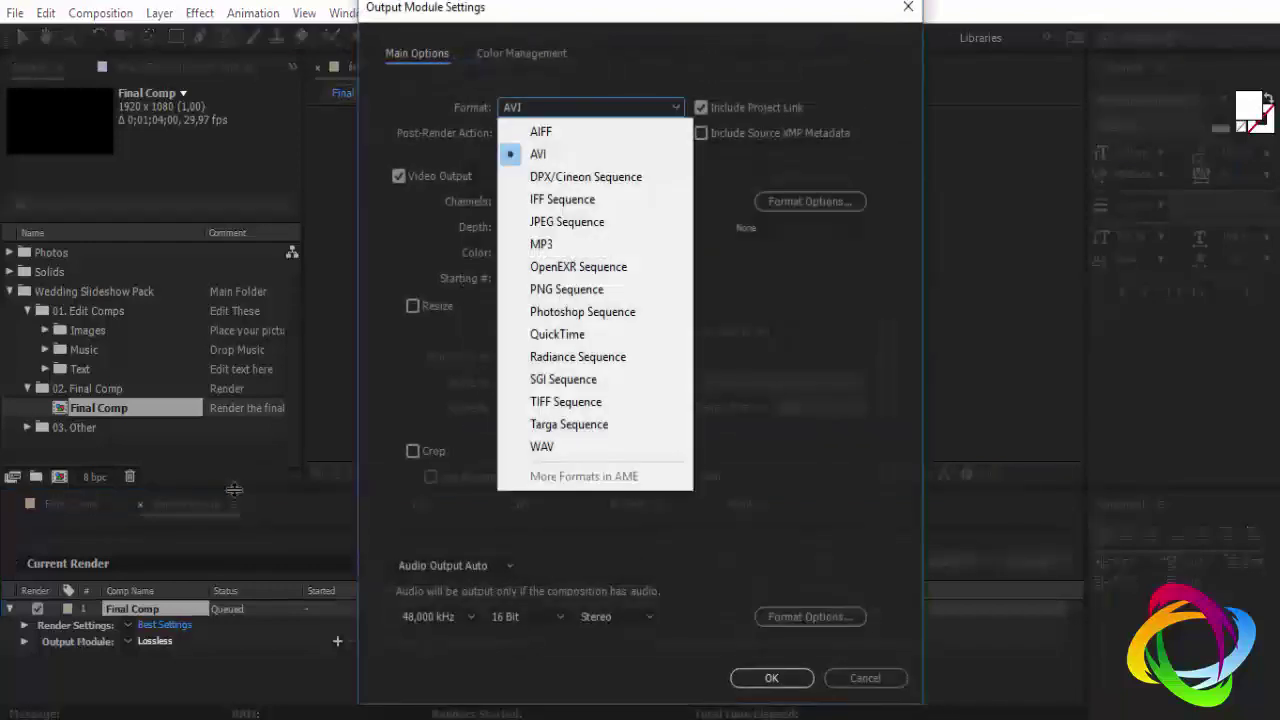
{"action": "left_click", "coordinate": [557, 334]}
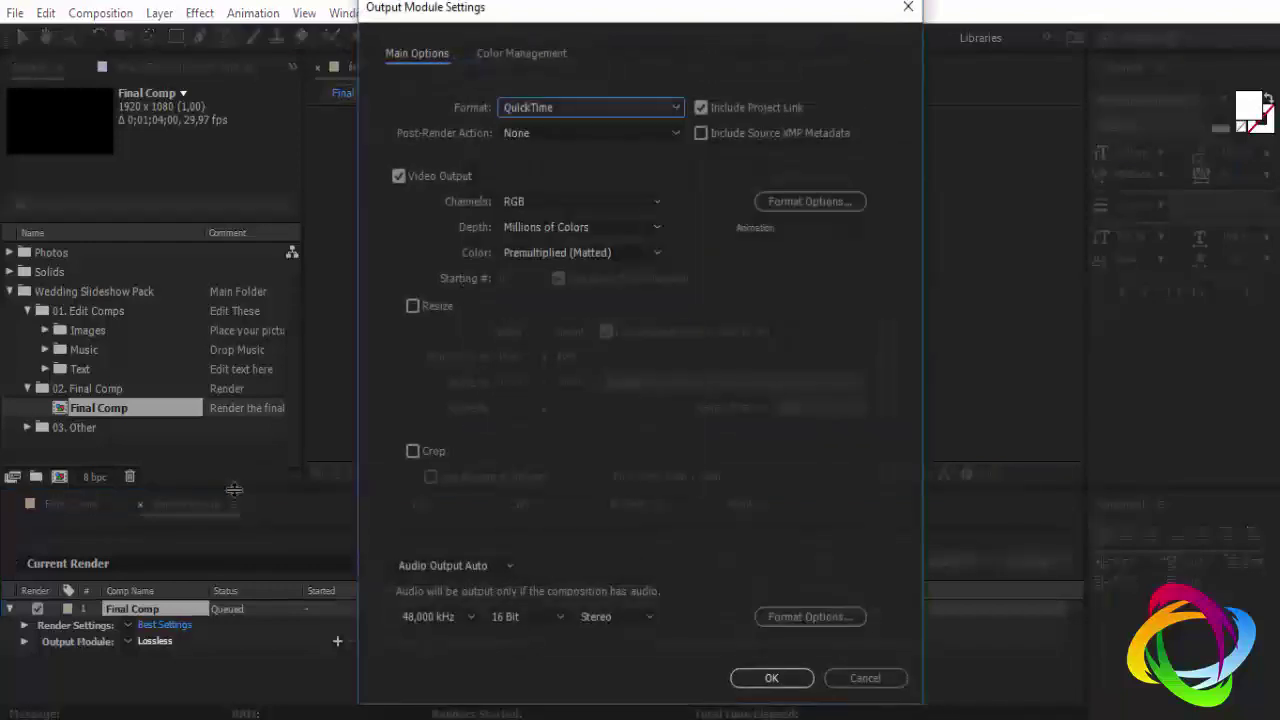
{"action": "left_click", "coordinate": [771, 678]}
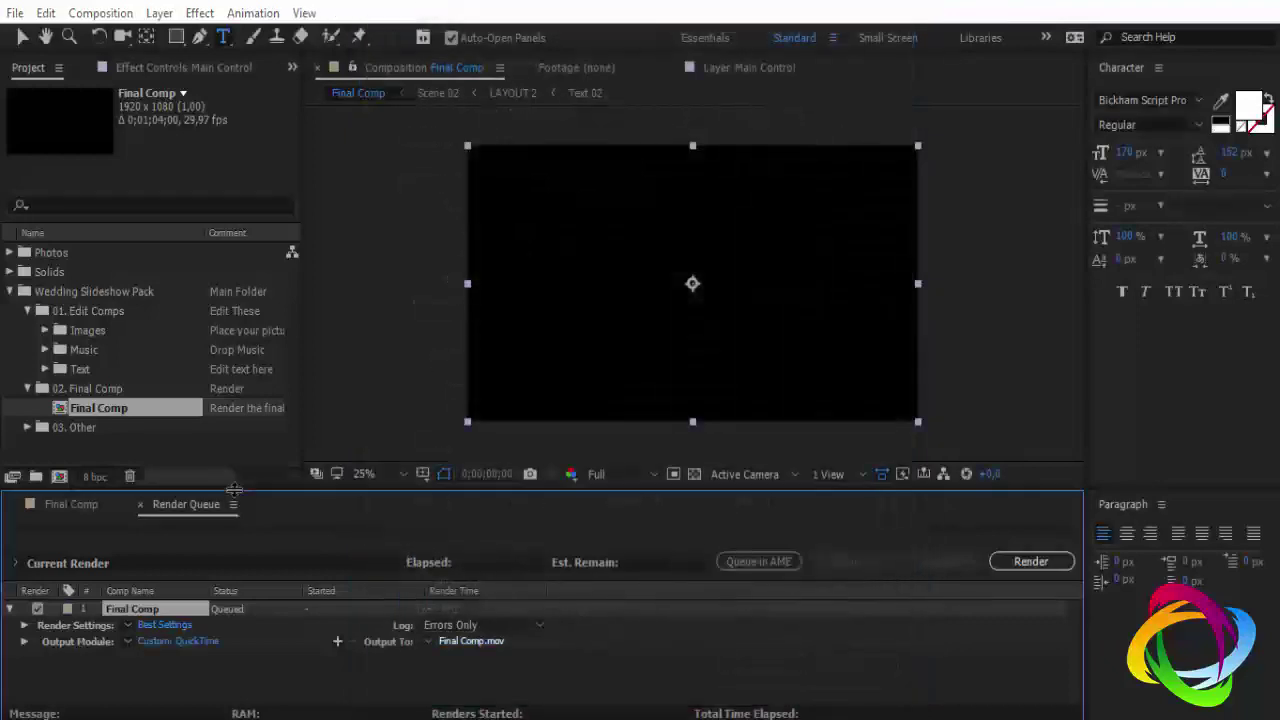
{"action": "left_click", "coordinate": [471, 641]}
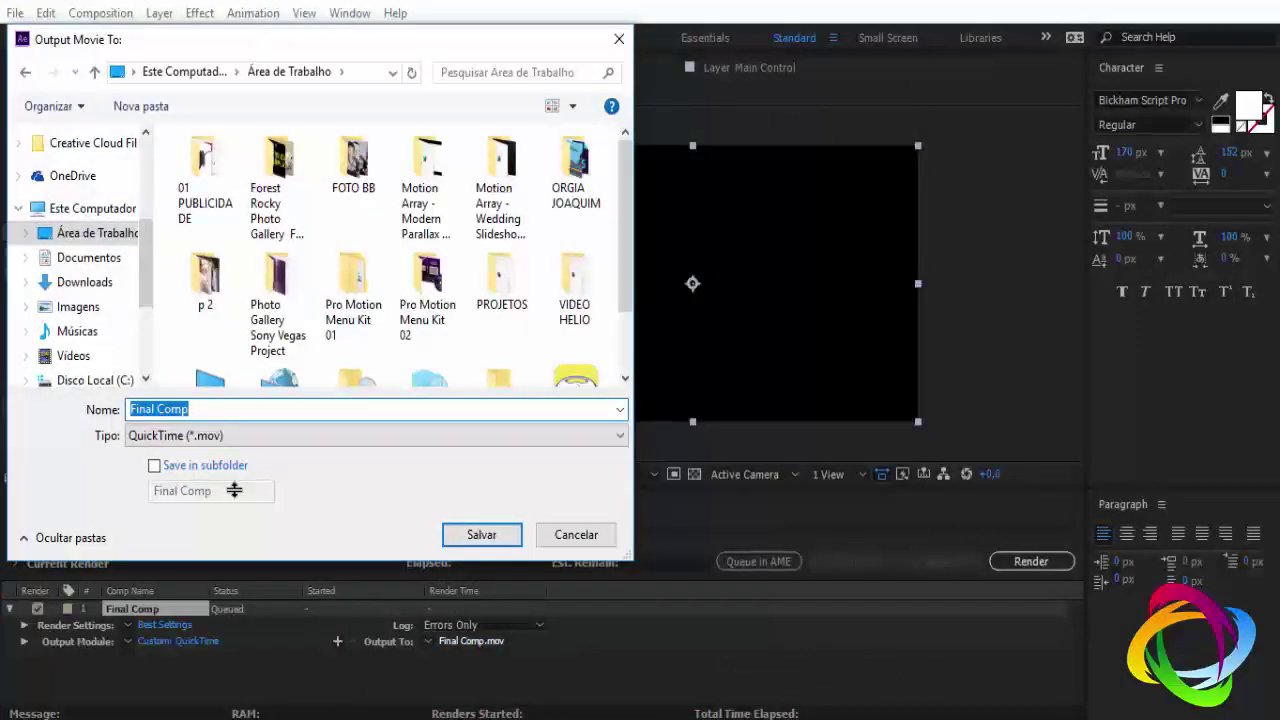
{"action": "type", "text": "PB"}
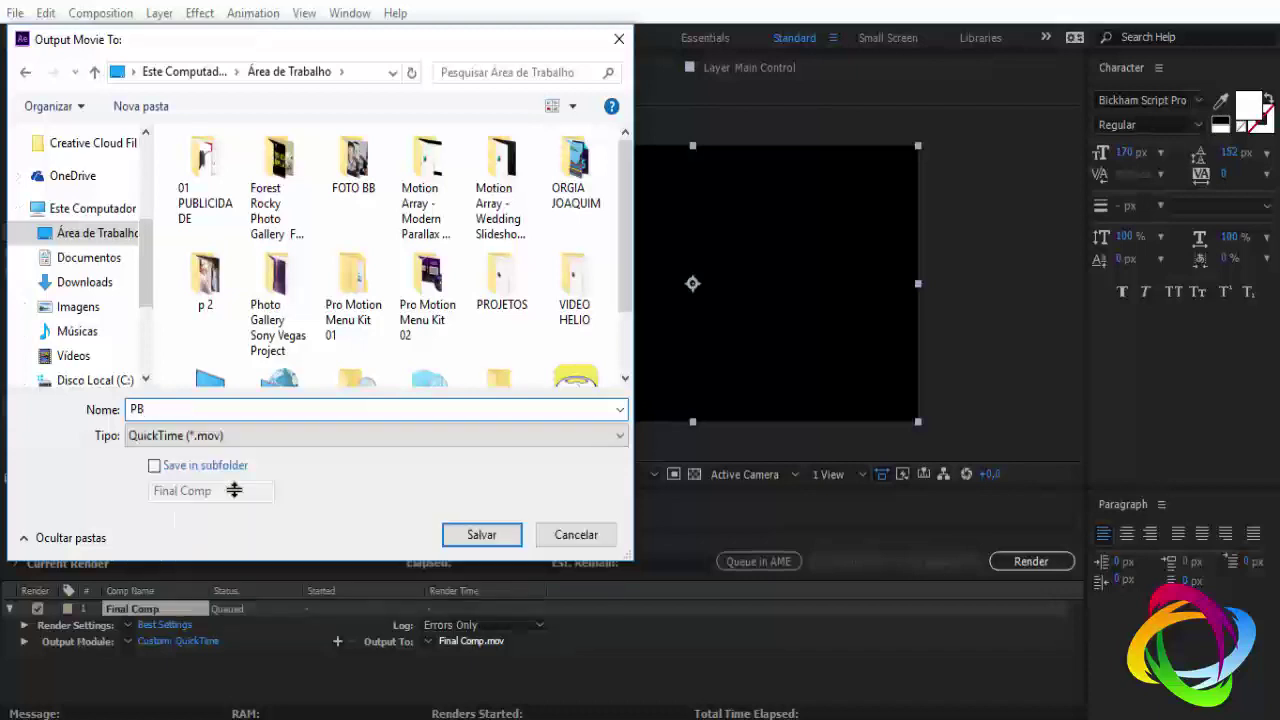
{"action": "key", "text": "Return"}
{"action": "key", "text": "Return"}
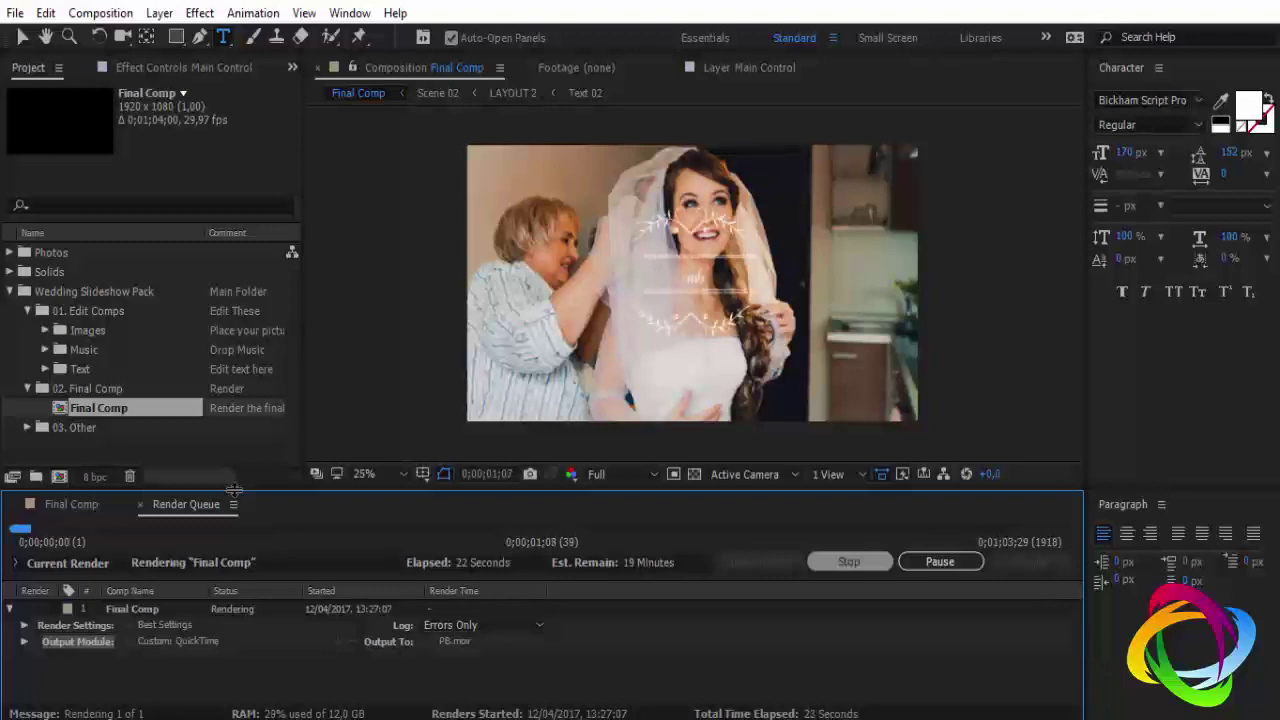
Step: Stop the PB.mov render and quit After Effects
{"action": "key", "text": "ctrl+q"}
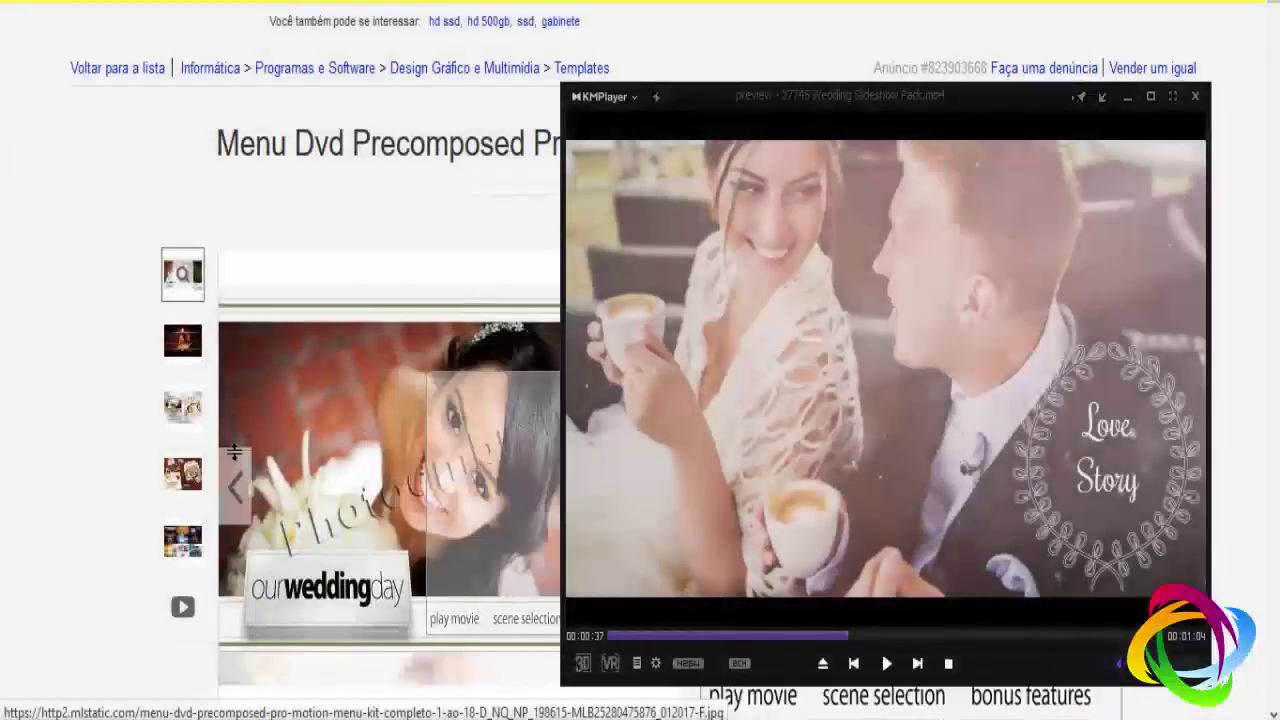
Step: Play the wedding slideshow preview, pause it on the Love Story scene, and close KMPlayer
{"action": "left_click", "coordinate": [886, 663]}
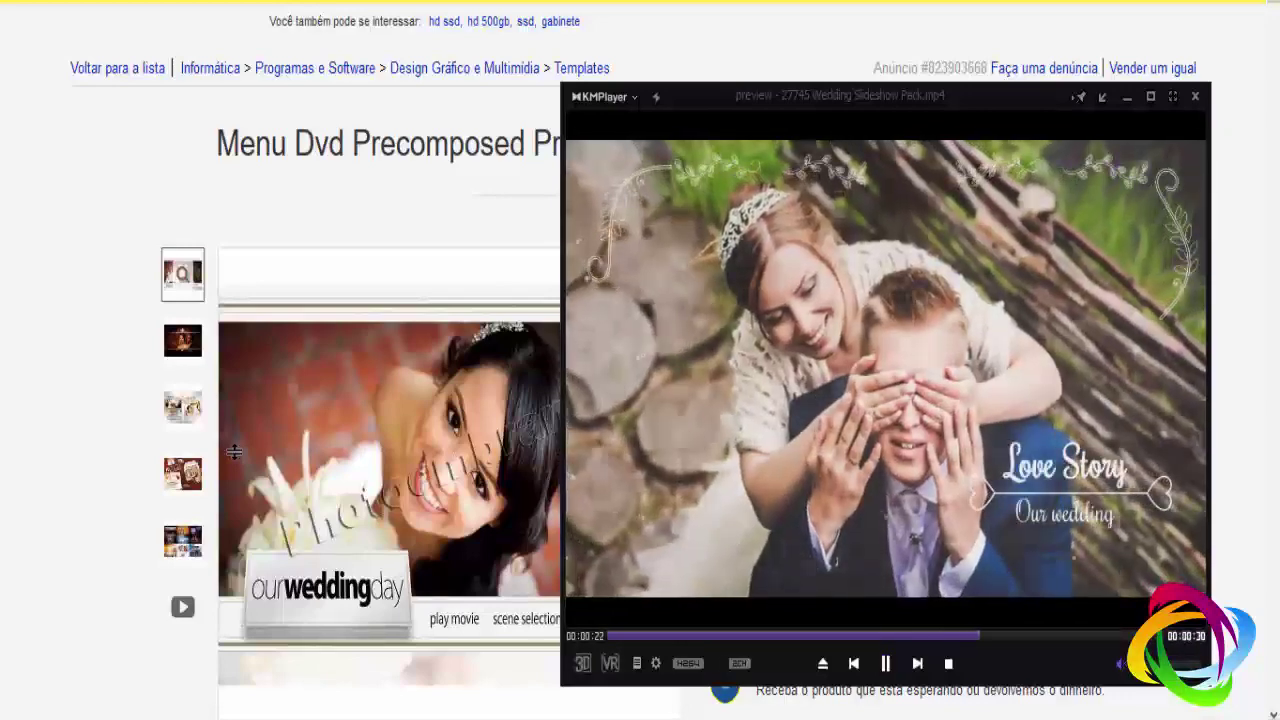
{"action": "key", "text": "space"}
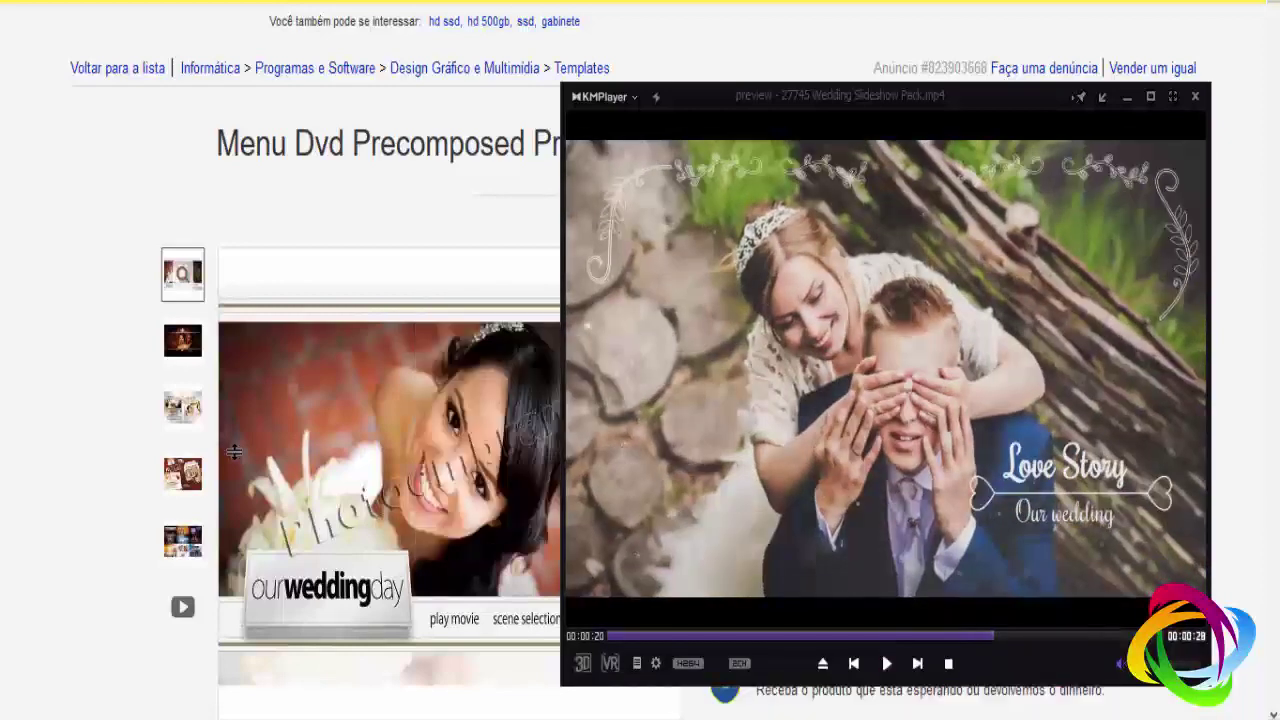
{"action": "key", "text": "alt+F4"}
Step: Highlight the full 'Menu Dvd Precomposed Pro Motion Menu Kit Completo 1 Ao 18' product title
{"action": "left_click_drag", "start_coordinate": [217, 143], "coordinate": [1002, 143]}
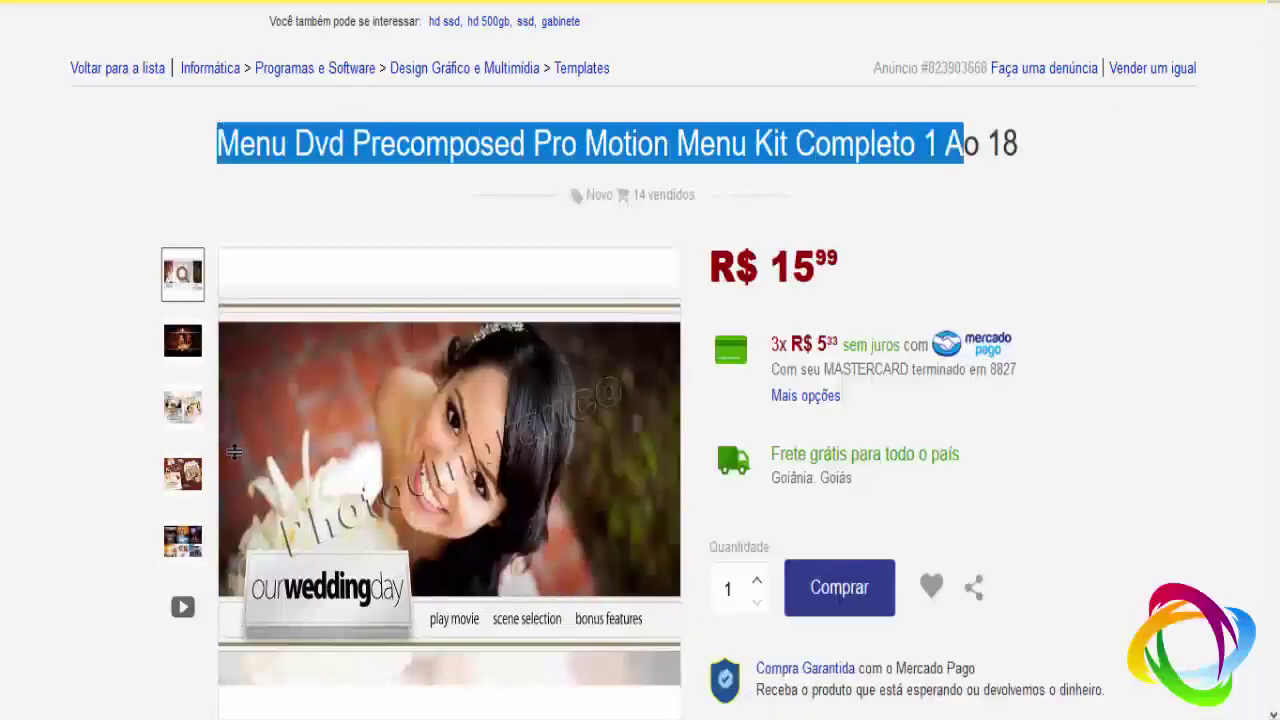